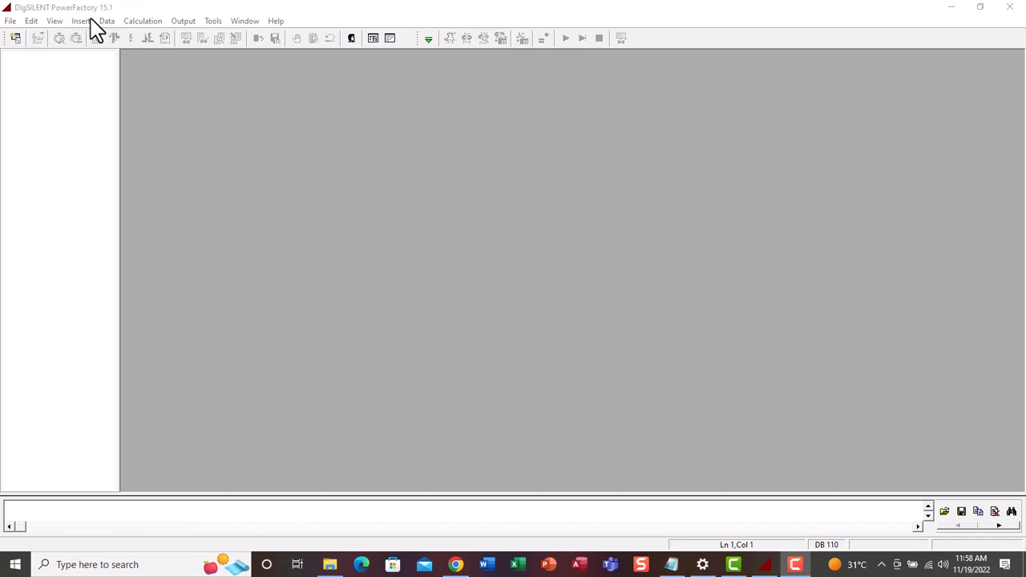
# Step: Create a new project, keeping its default name and settings
pyautogui.click(9, 22)
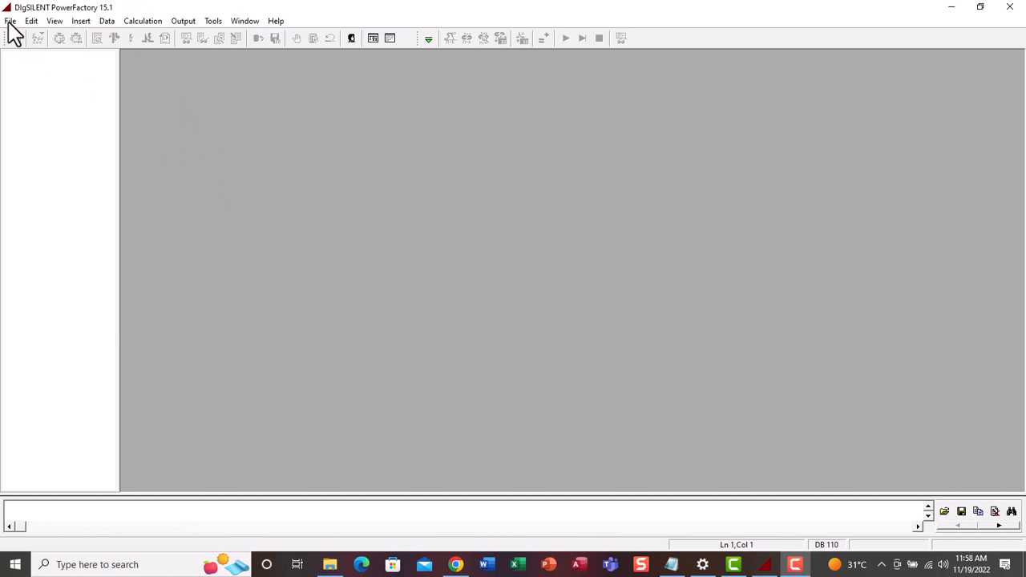
pyautogui.click(10, 21)
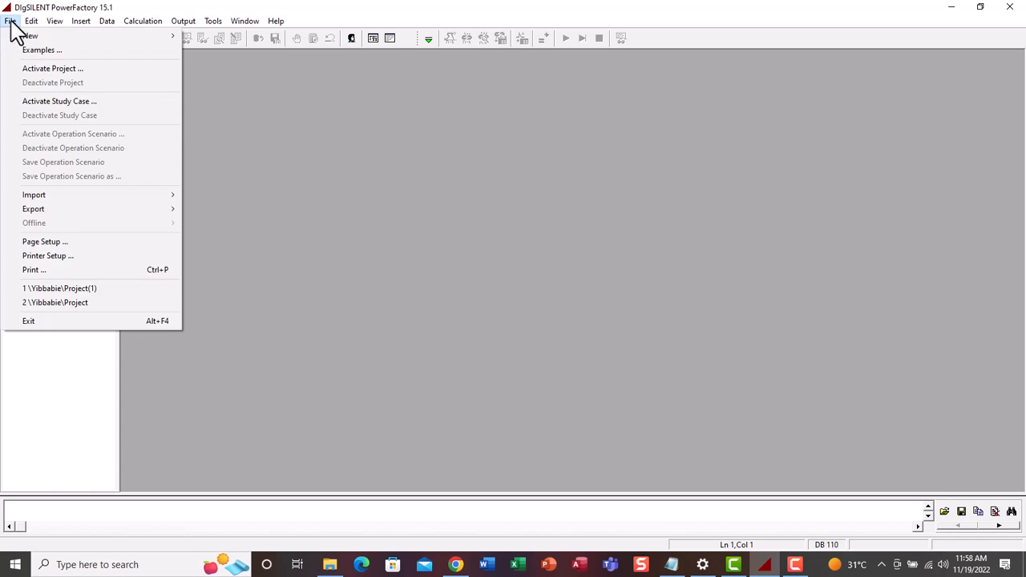
pyautogui.moveTo(25, 36)
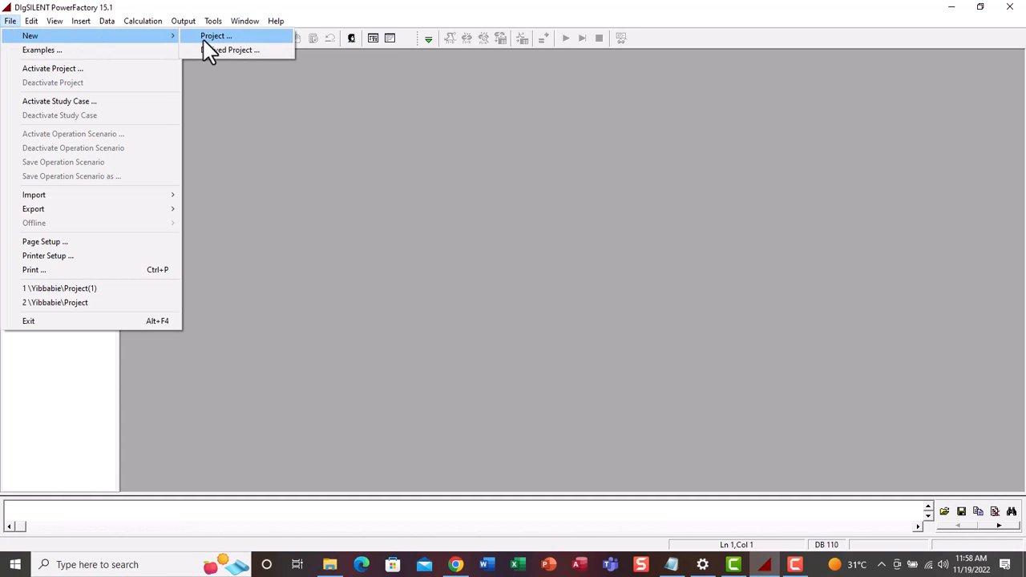
pyautogui.click(204, 36)
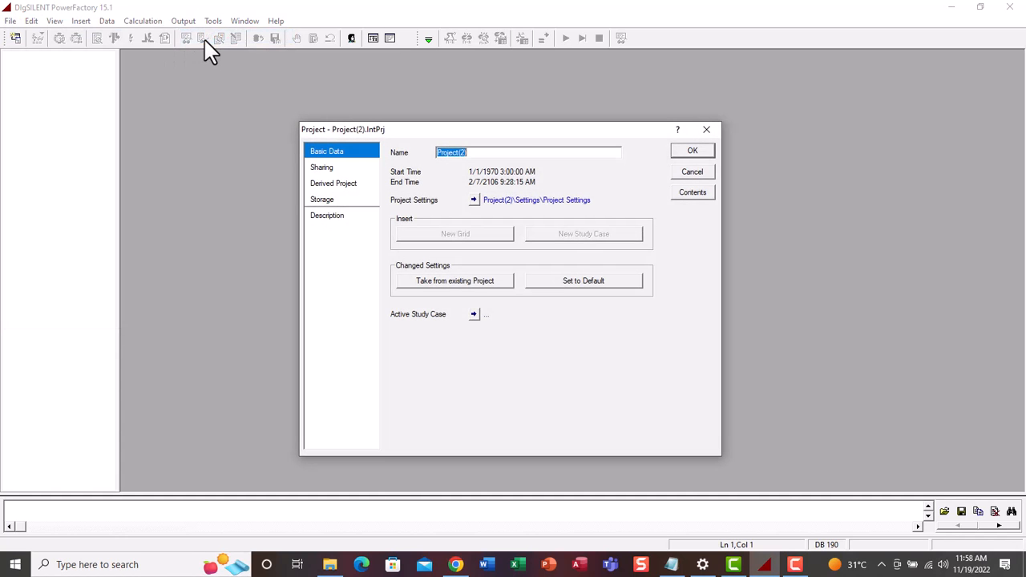
pyautogui.click(693, 152)
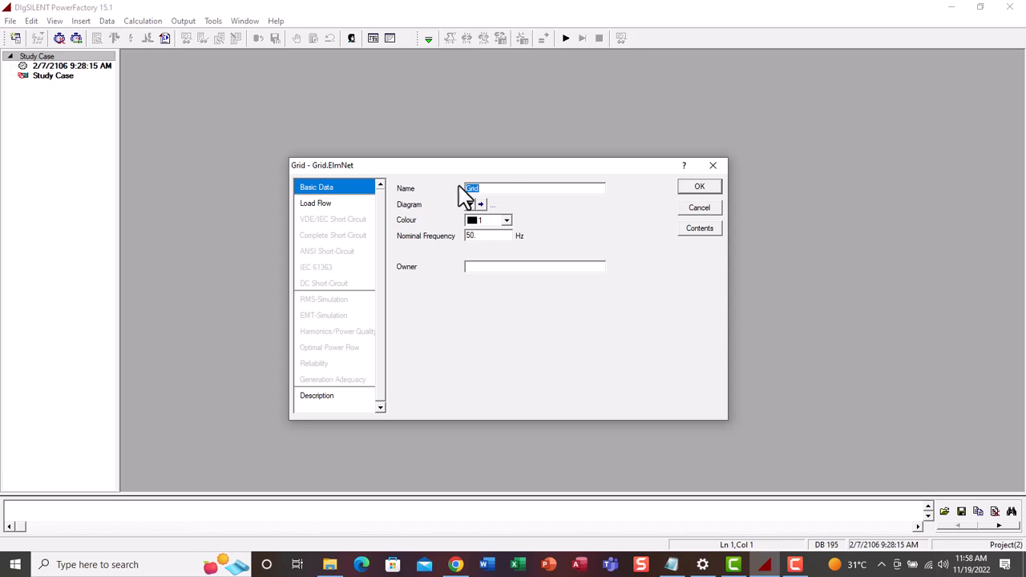
# Step: Check the new grid's load flow settings and create the grid with its default name and 50 Hz nominal frequency
pyautogui.click(324, 207)
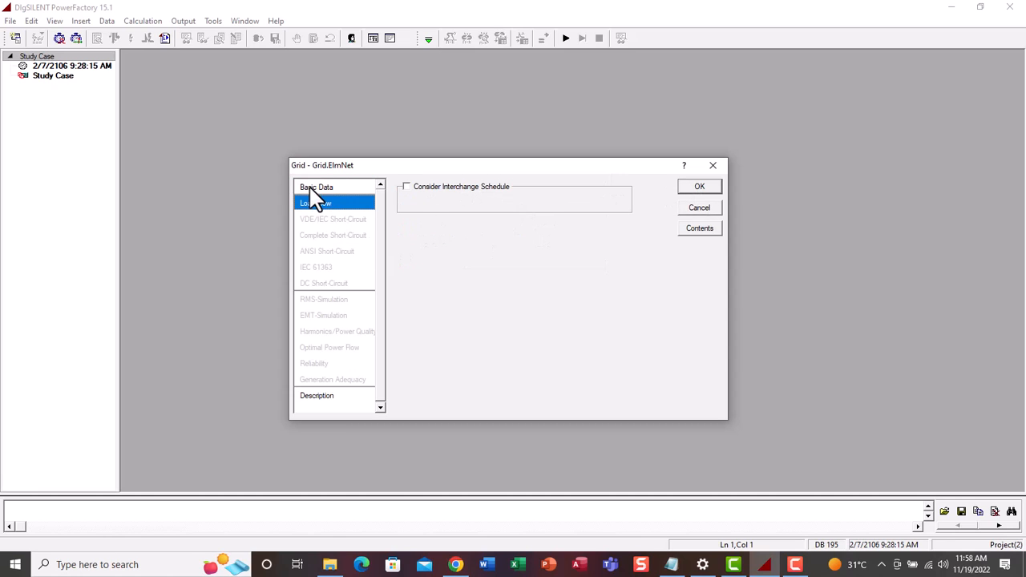
pyautogui.click(313, 189)
pyautogui.click(713, 191)
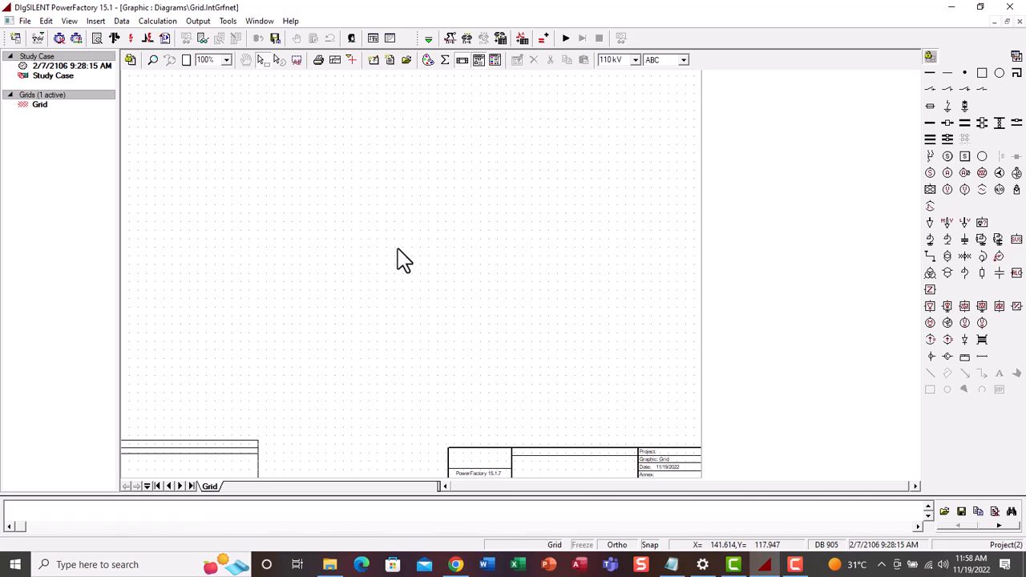
# Step: Place four horizontal busbar terminals across the upper half of the grid diagram
pyautogui.click(931, 77)
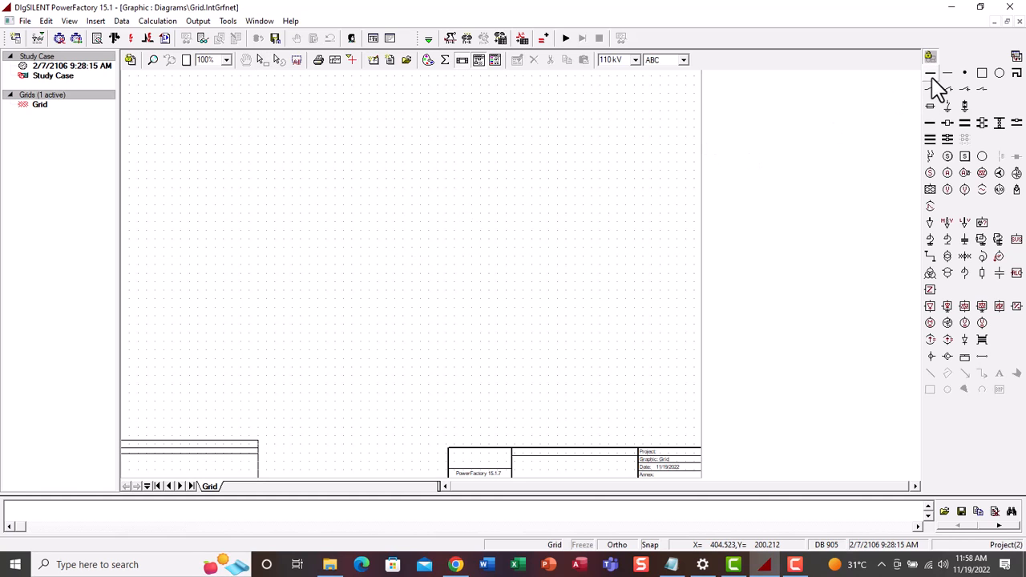
pyautogui.click(246, 179)
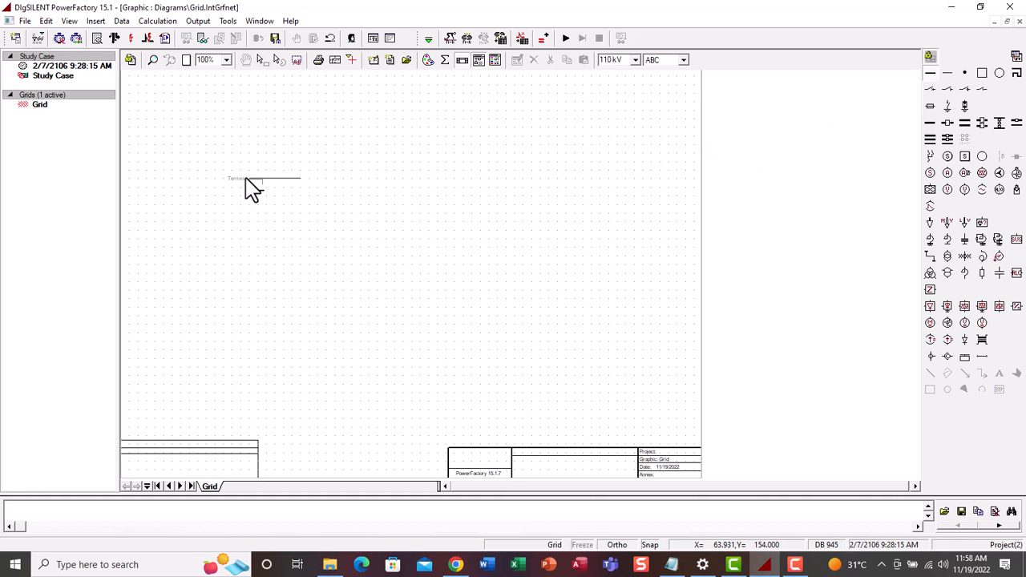
pyautogui.click(375, 172)
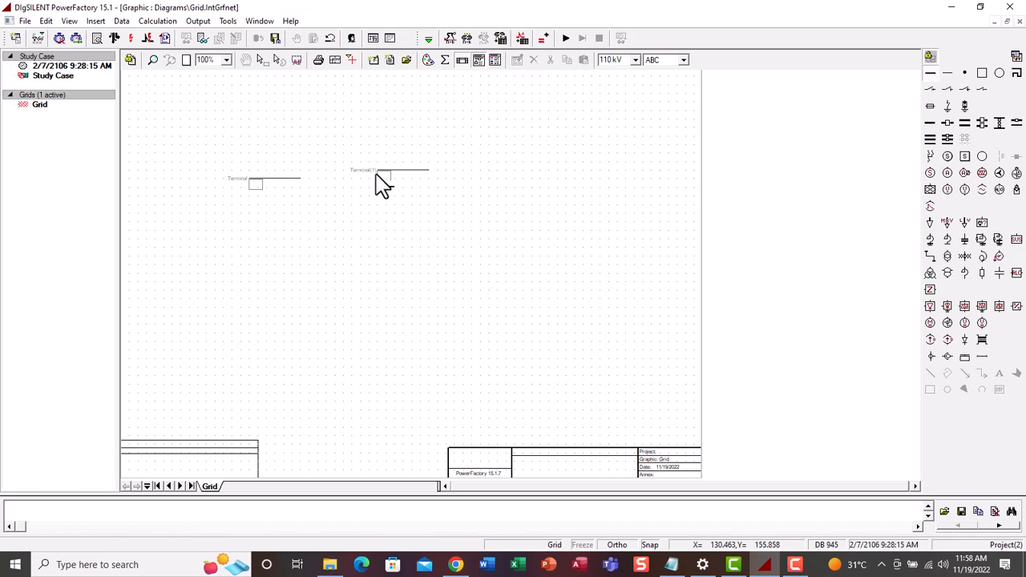
pyautogui.click(521, 172)
pyautogui.click(660, 222)
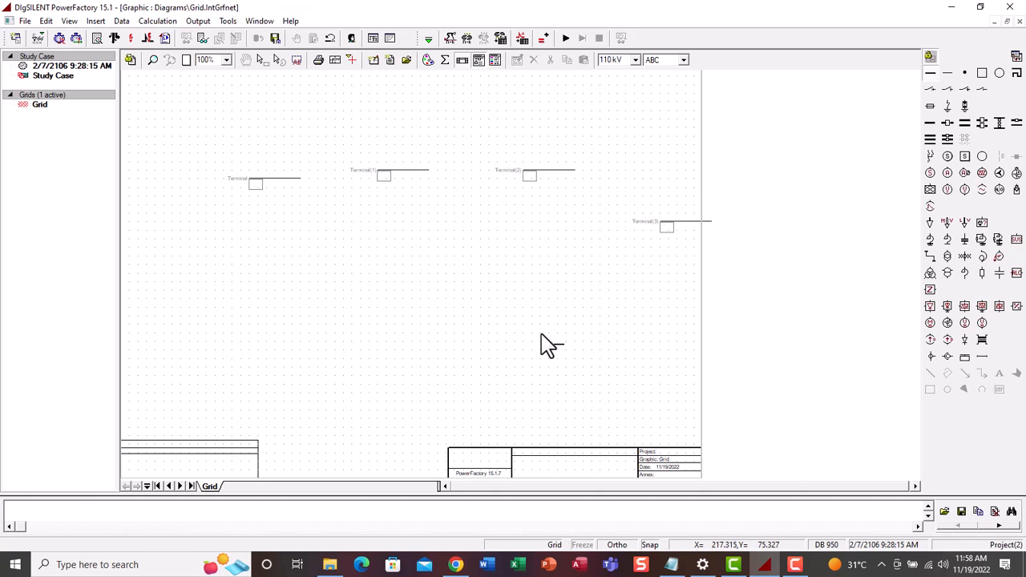
pyautogui.press('Escape')
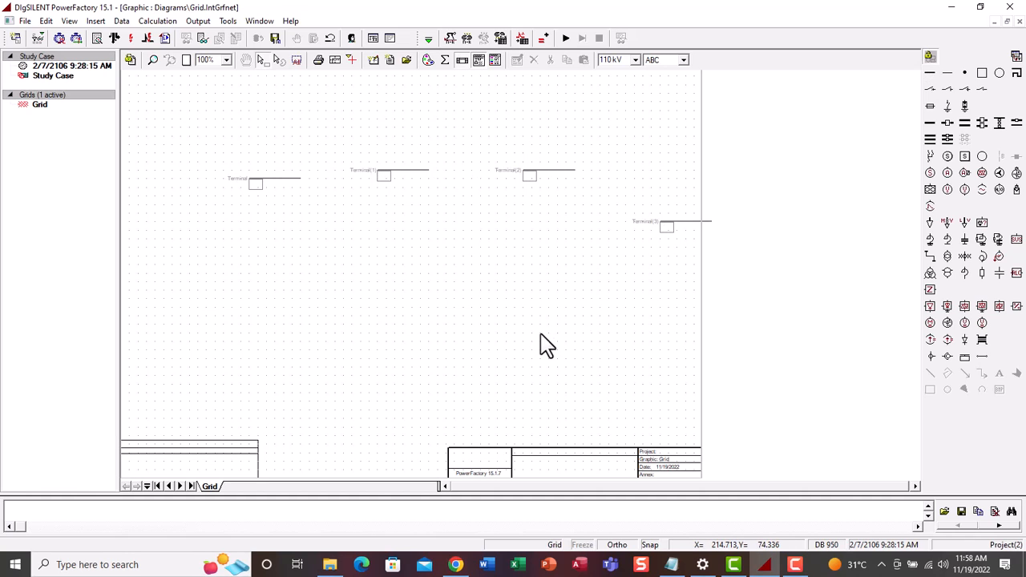
# Step: Rotate the first busbar, Terminal, clockwise to vertical and move it slightly down
pyautogui.click(275, 178)
pyautogui.rightClick(275, 179)
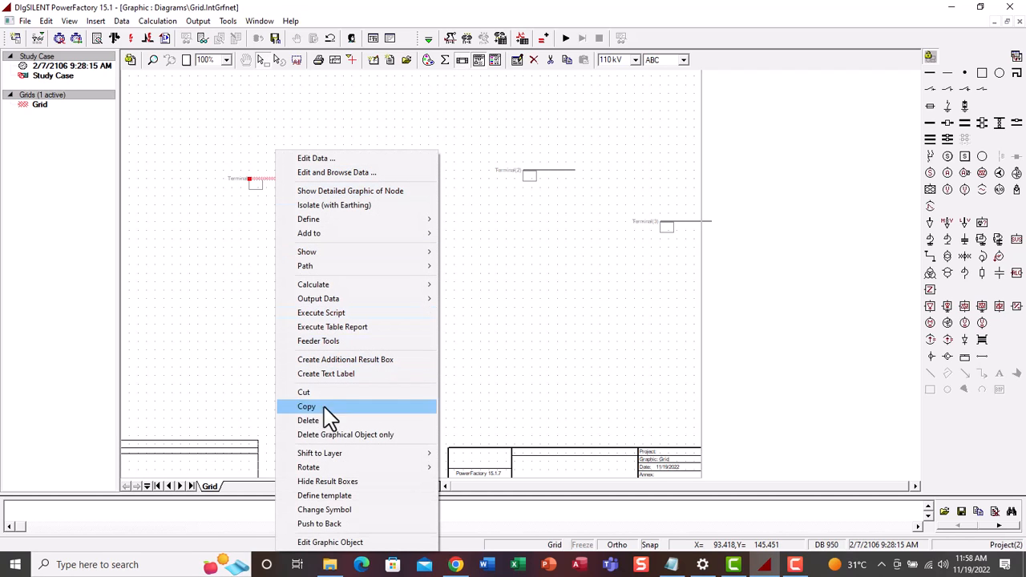
pyautogui.moveTo(320, 469)
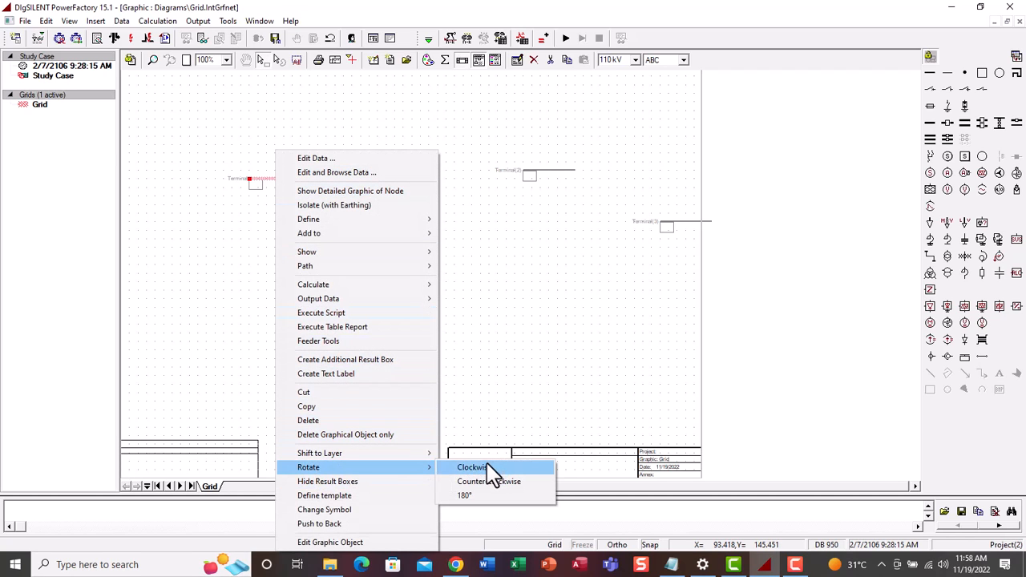
pyautogui.click(489, 467)
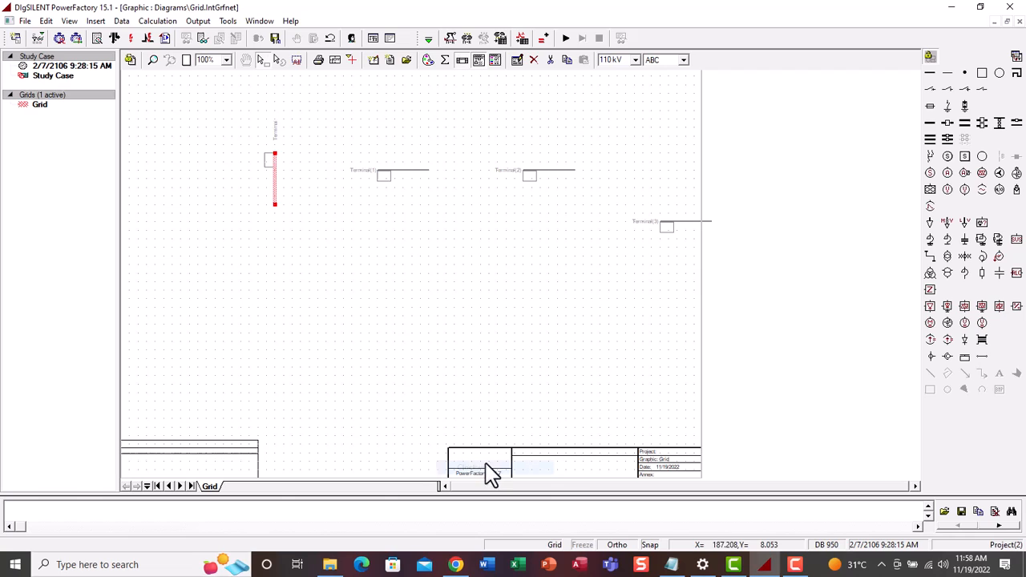
pyautogui.click(274, 184)
pyautogui.moveTo(275, 204); pyautogui.dragTo(275, 239)
pyautogui.click(366, 253)
# Step: Rotate Terminal(1) clockwise to vertical and move it down, roughly level with the first busbar
pyautogui.click(395, 170)
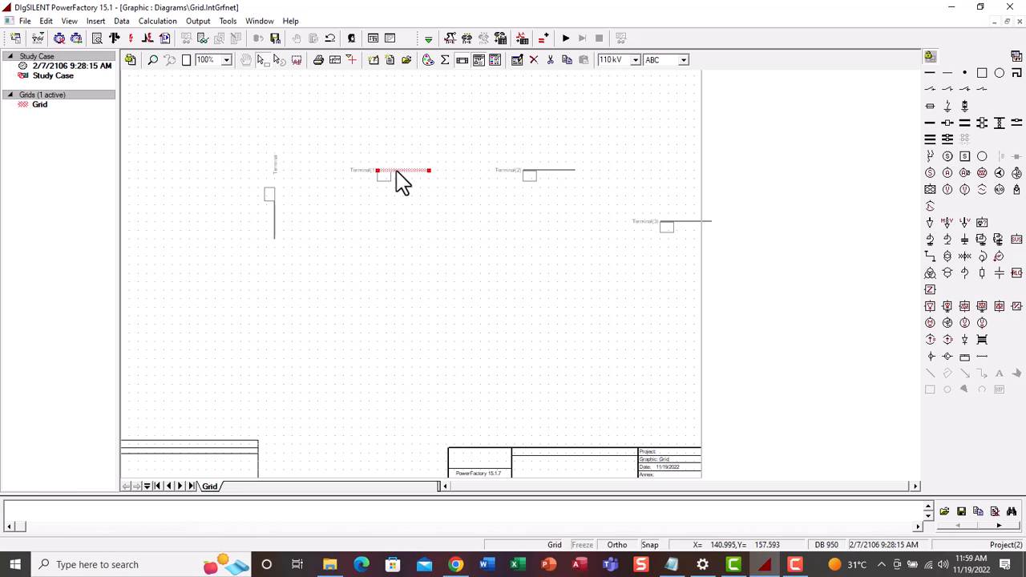
pyautogui.rightClick(395, 171)
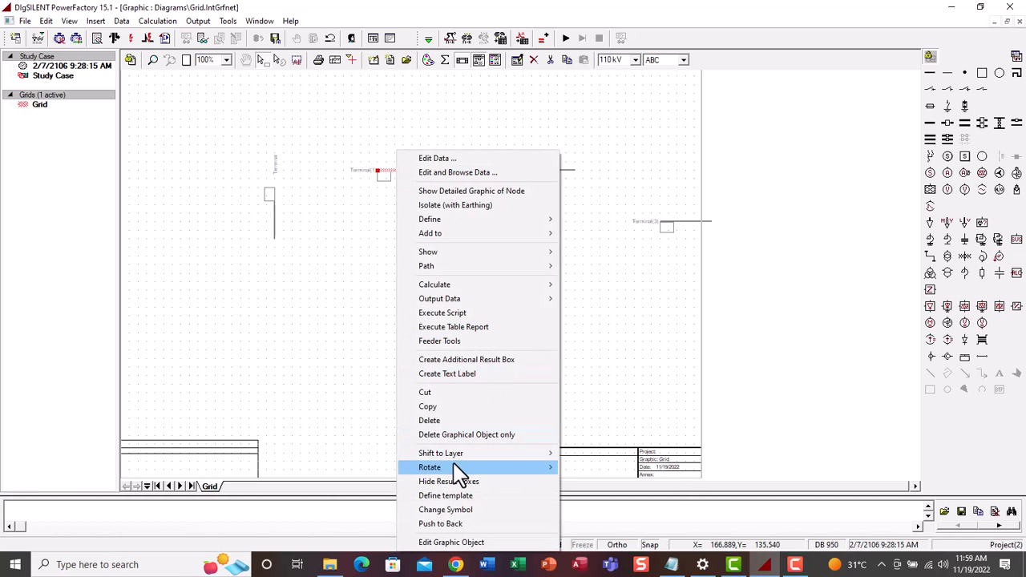
pyautogui.moveTo(461, 467)
pyautogui.click(594, 469)
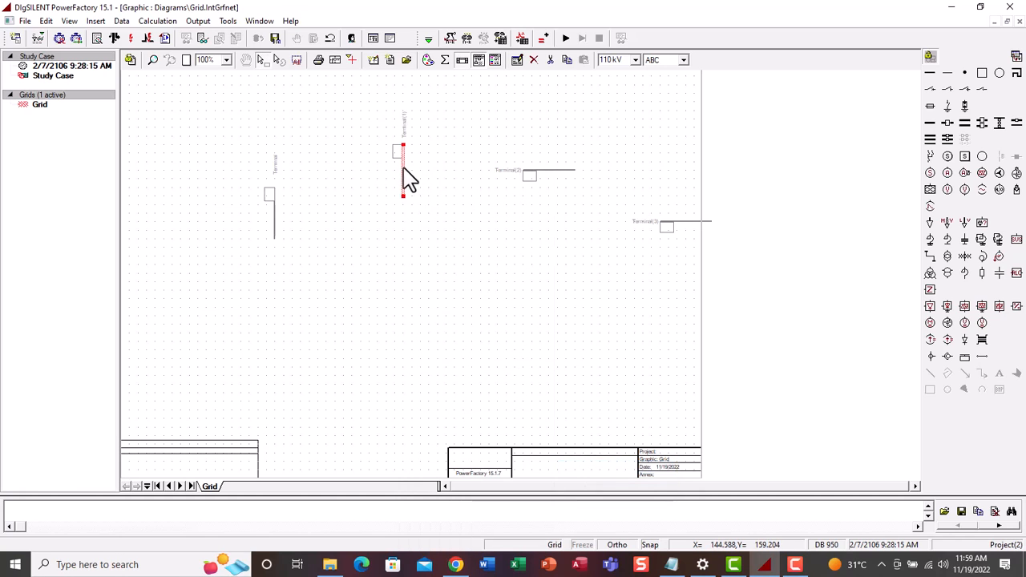
pyautogui.moveTo(405, 177); pyautogui.dragTo(394, 202)
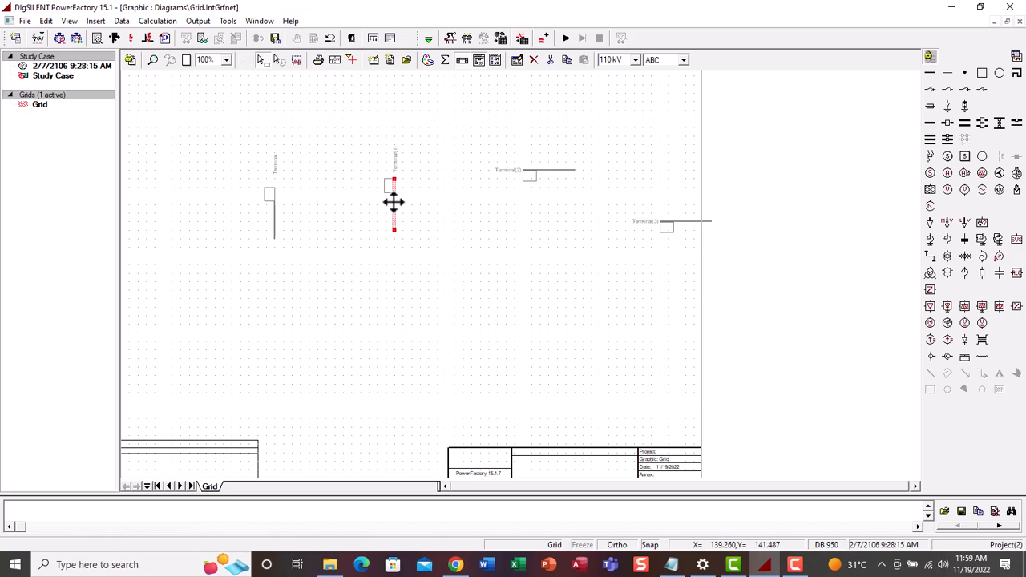
# Step: Rotate Terminal(2) clockwise to vertical and move it closer to Terminal(1), roughly level with it
pyautogui.rightClick(540, 171)
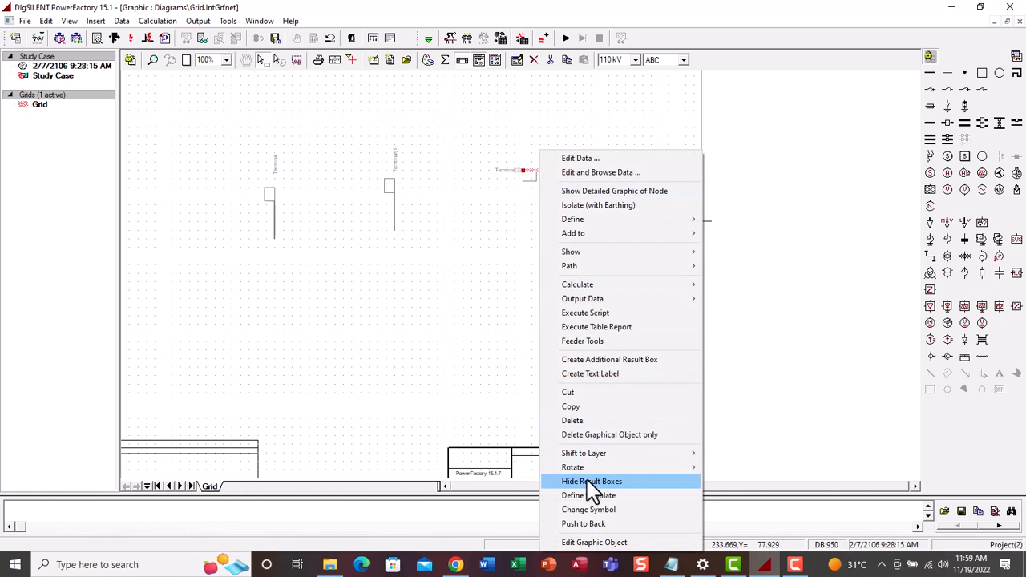
pyautogui.moveTo(589, 469)
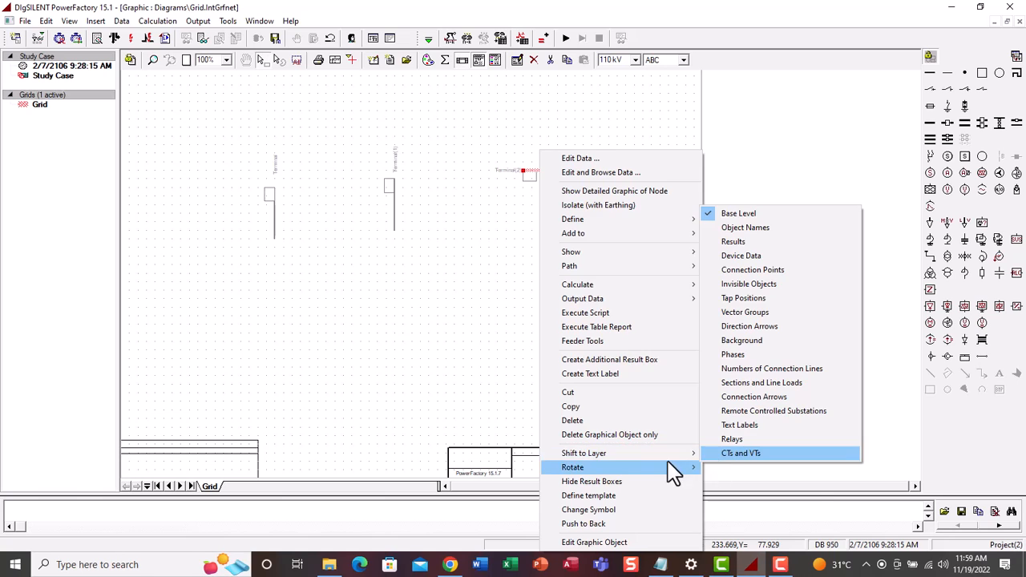
pyautogui.click(744, 469)
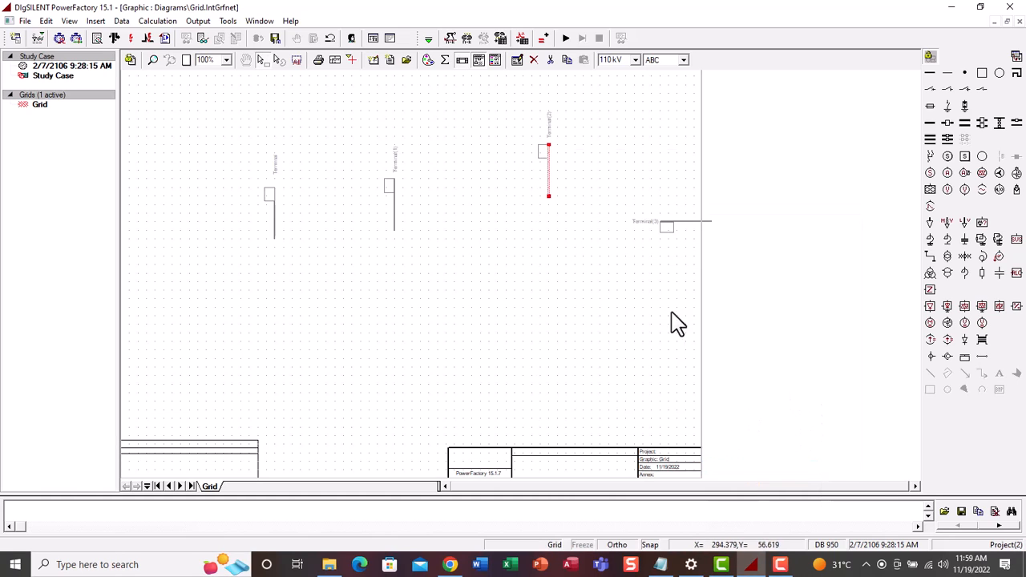
pyautogui.moveTo(549, 169); pyautogui.dragTo(498, 193)
# Step: Rotate Terminal(3) clockwise to vertical and move it inside the page beside Terminal(2)
pyautogui.click(686, 224)
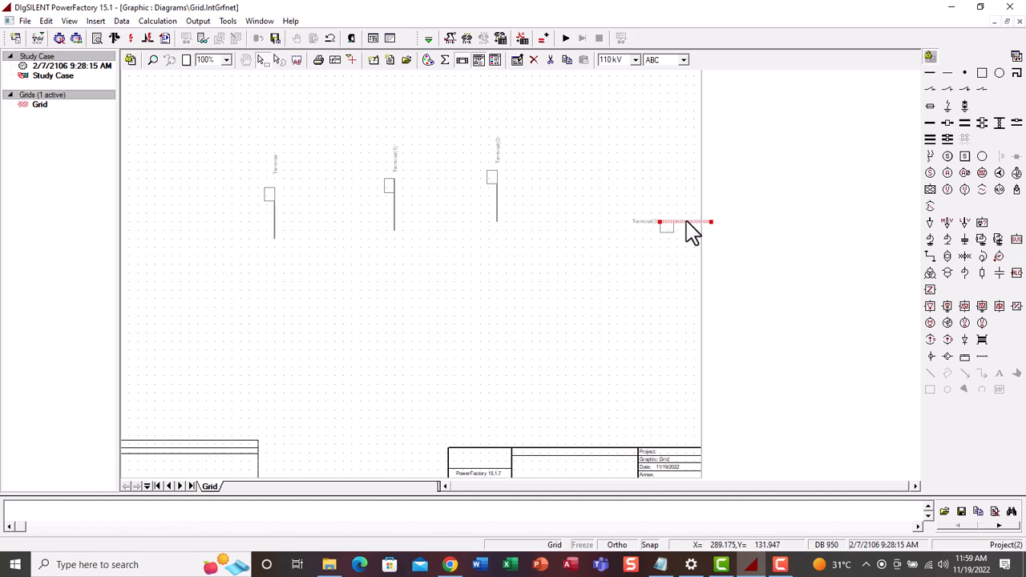
pyautogui.rightClick(686, 225)
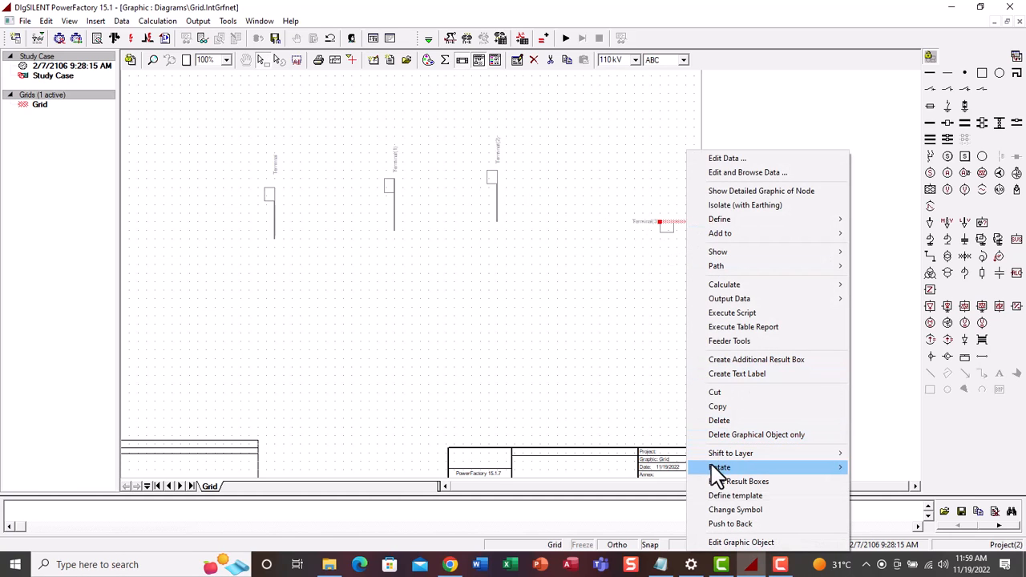
pyautogui.moveTo(716, 469)
pyautogui.click(887, 482)
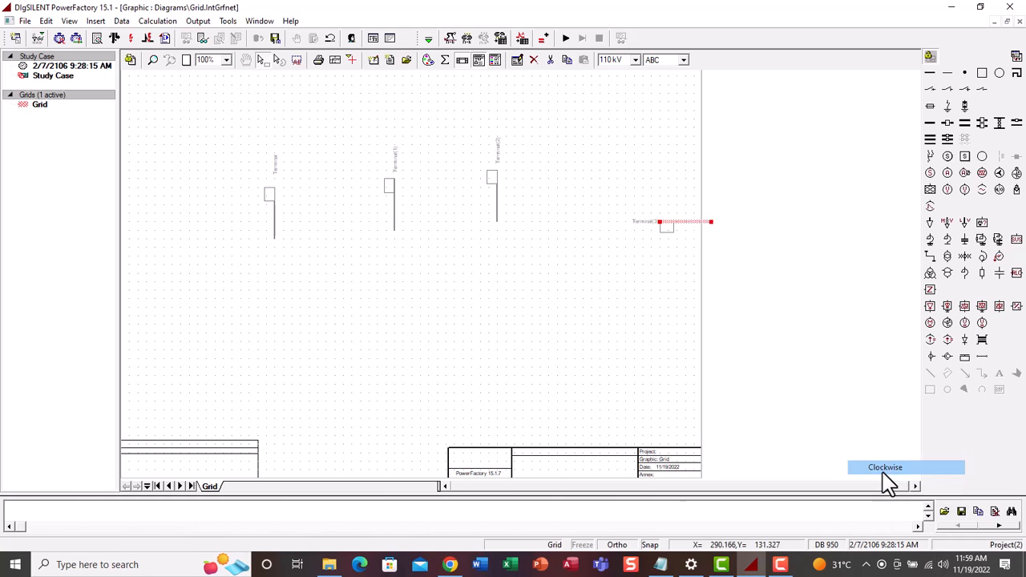
pyautogui.moveTo(682, 220); pyautogui.dragTo(589, 186)
# Step: Stretch the lower ends of Terminal(2) and Terminal(3) slightly downward to lengthen both busbars
pyautogui.click(497, 212)
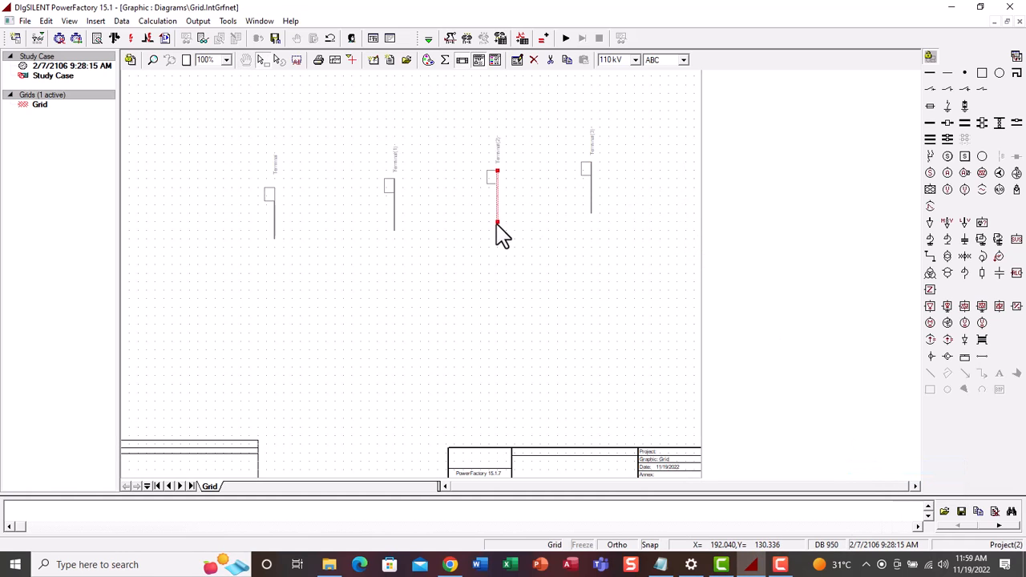
pyautogui.click(497, 225)
pyautogui.click(591, 201)
pyautogui.moveTo(591, 214); pyautogui.dragTo(591, 225)
pyautogui.click(657, 273)
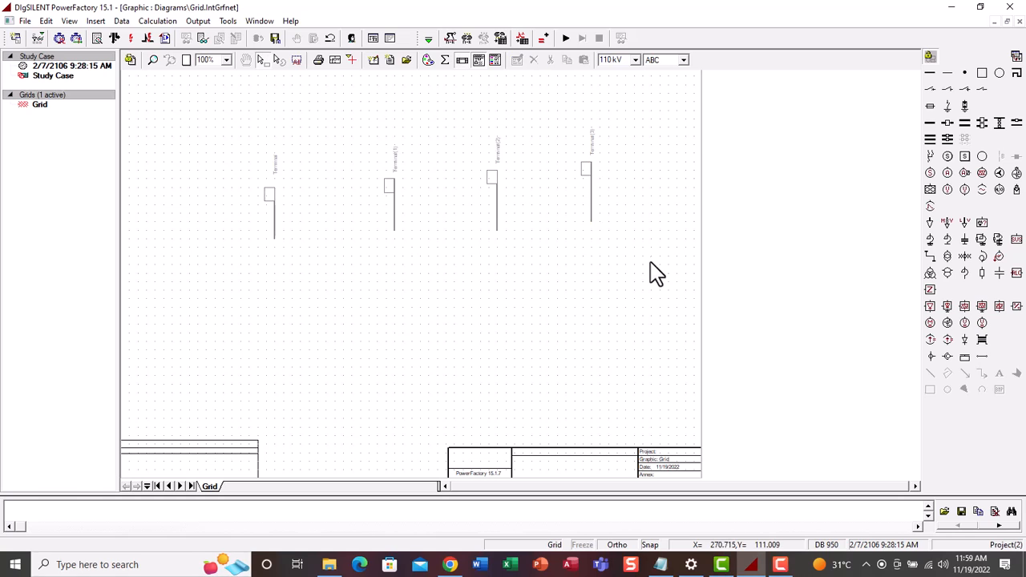
pyautogui.click(930, 191)
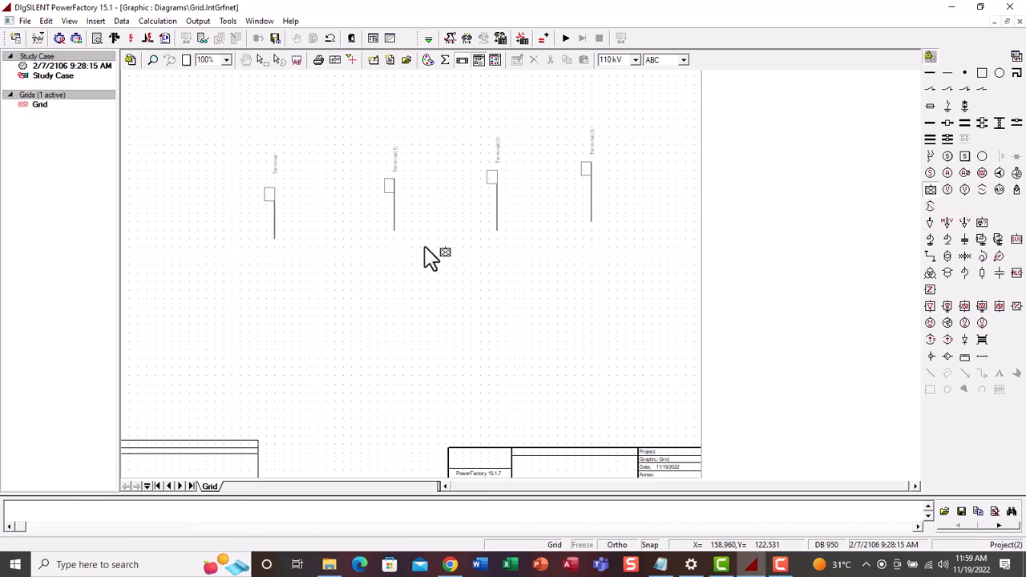
pyautogui.click(193, 227)
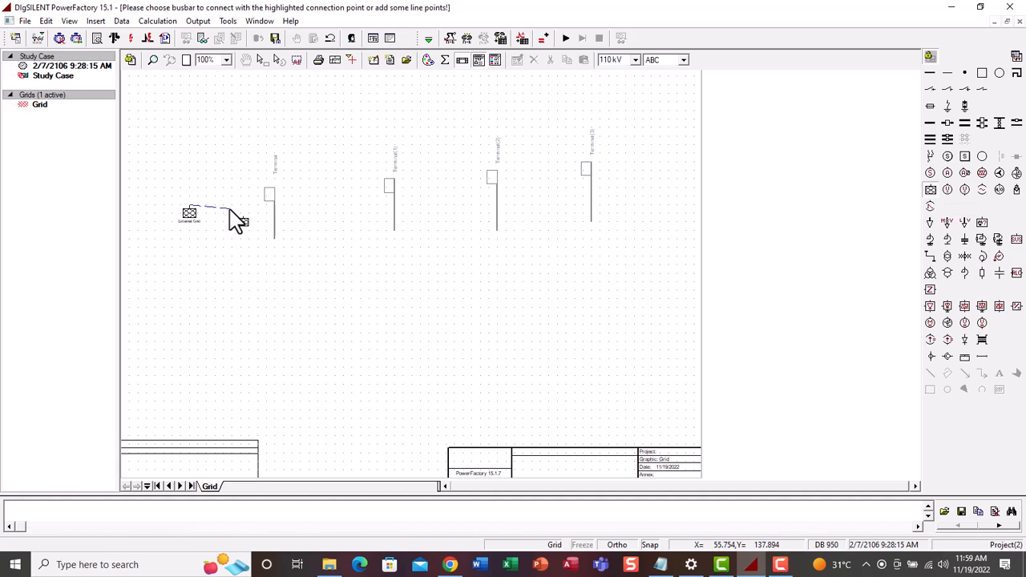
pyautogui.press('Escape')
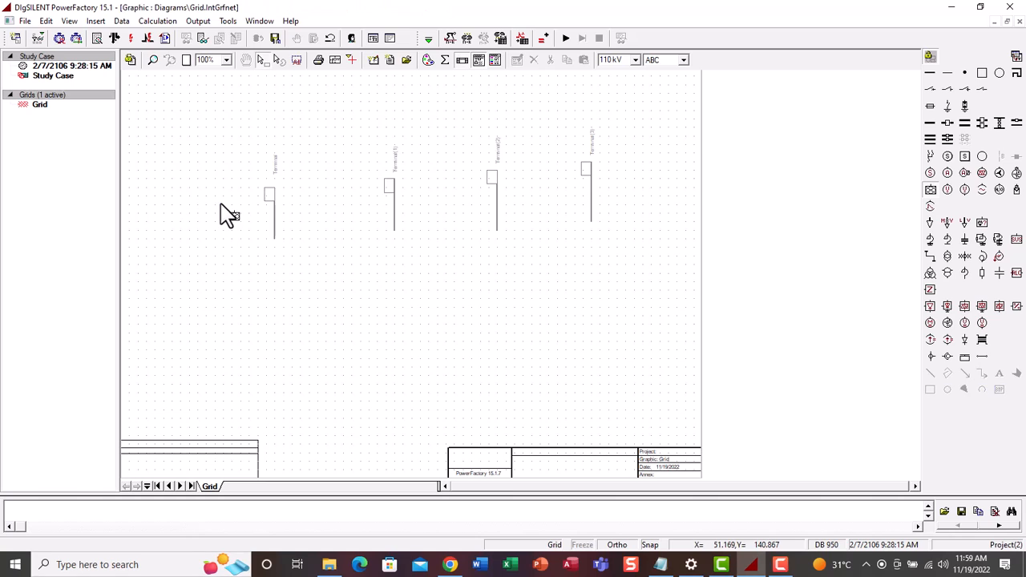
pyautogui.press('Escape')
# Step: Lengthen all four vertical busbars by stretching their lower ends further down
pyautogui.moveTo(273, 216); pyautogui.dragTo(274, 257)
pyautogui.click(318, 191)
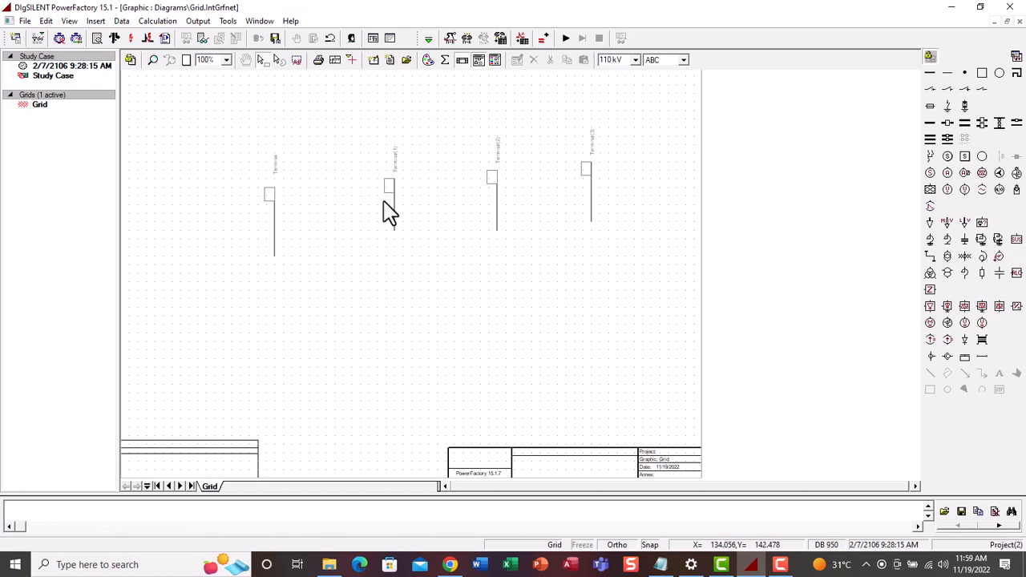
pyautogui.moveTo(394, 208); pyautogui.dragTo(393, 247)
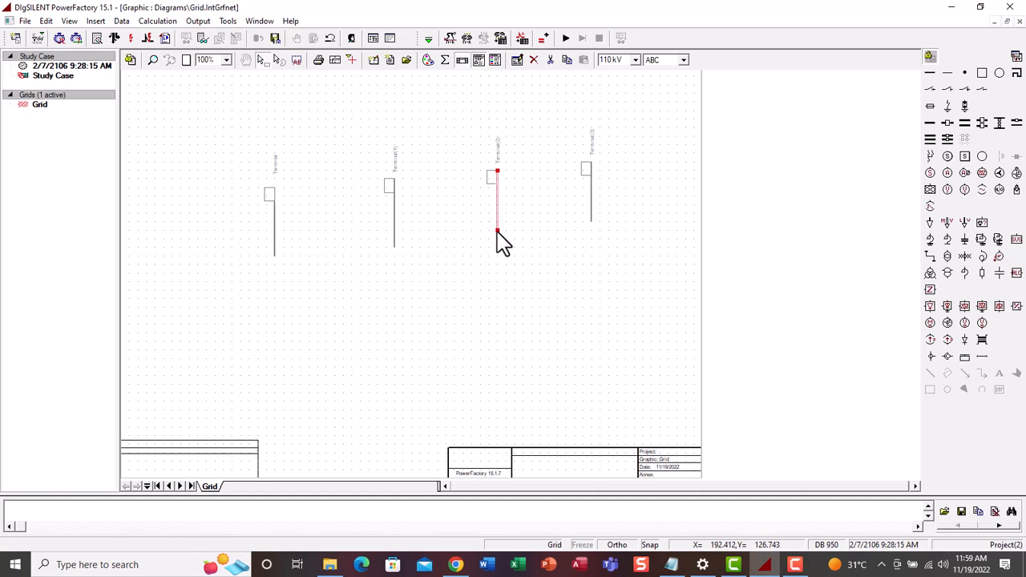
pyautogui.moveTo(498, 231)
pyautogui.mouseDown()
pyautogui.moveTo(497, 247)
pyautogui.moveTo(497, 239)
pyautogui.mouseUp()
pyautogui.click(591, 215)
pyautogui.moveTo(591, 223); pyautogui.dragTo(590, 231)
pyautogui.click(517, 320)
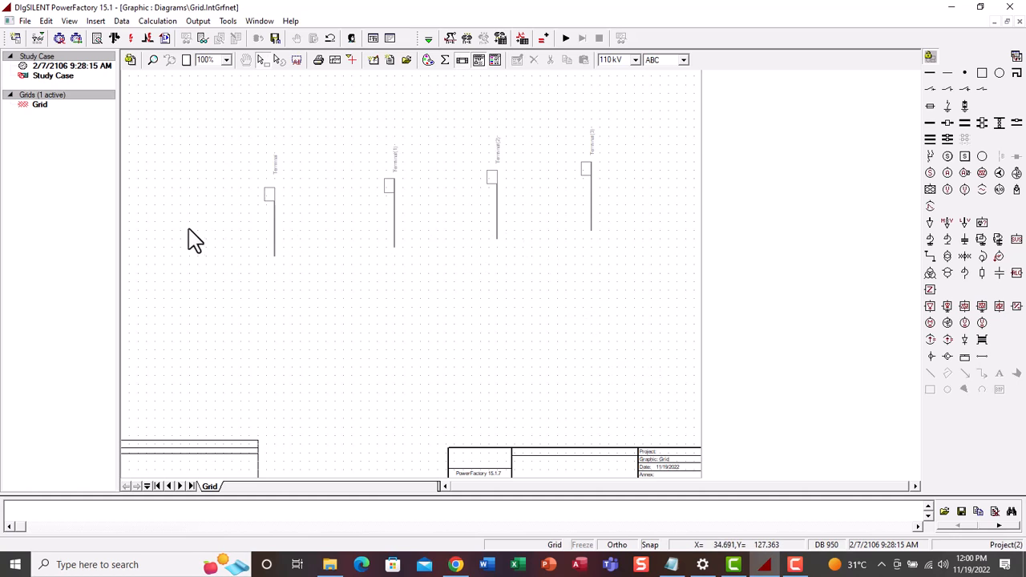
# Step: Place an external grid beside the first busbar (Terminal) and connect it to that busbar
pyautogui.click(931, 191)
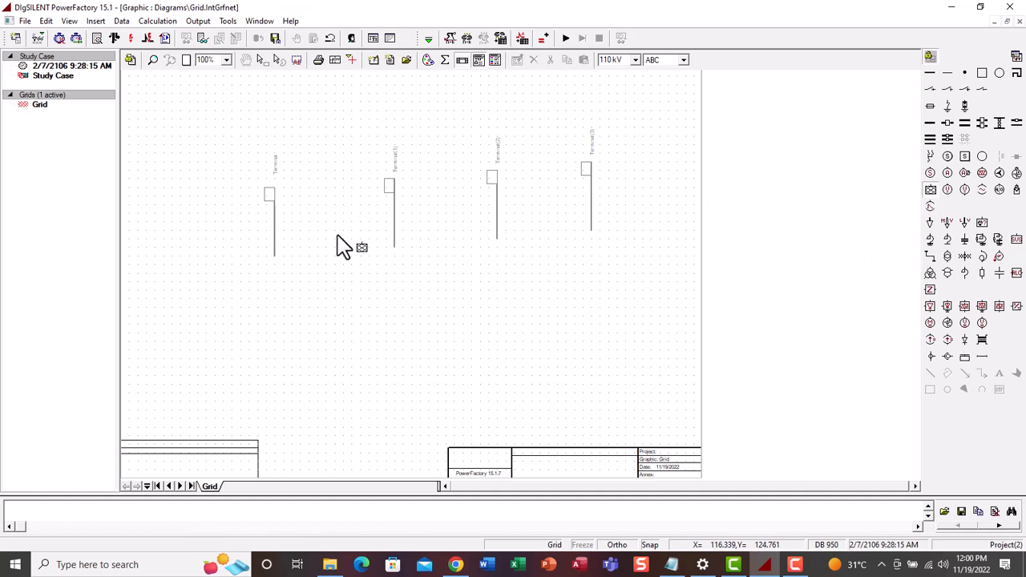
pyautogui.click(187, 239)
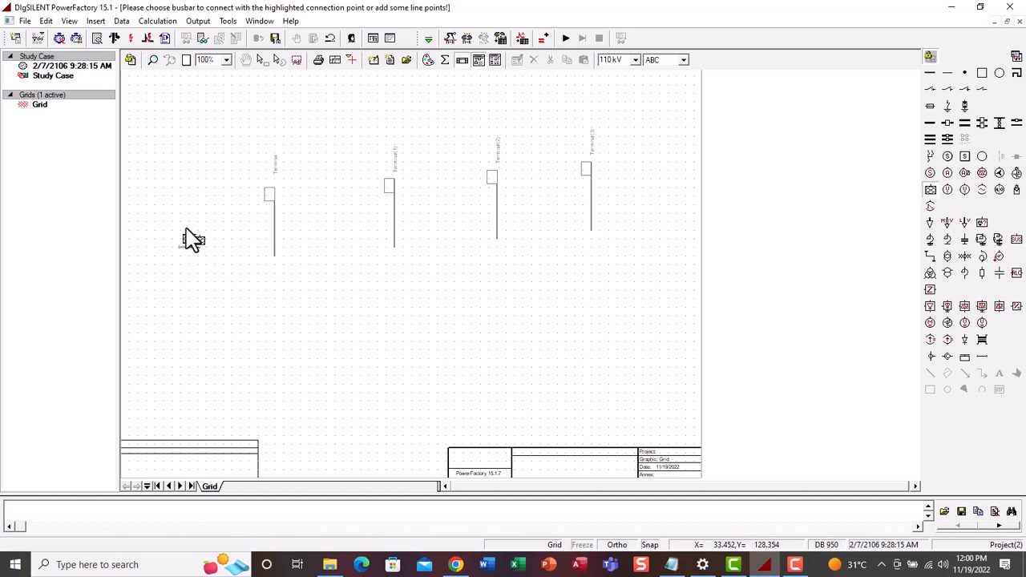
pyautogui.click(273, 233)
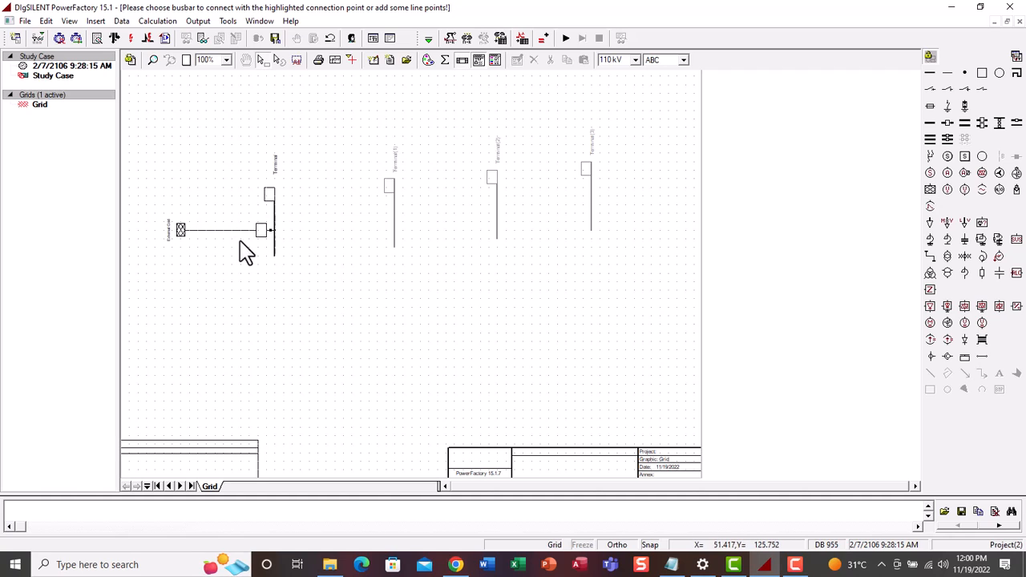
pyautogui.click(203, 232)
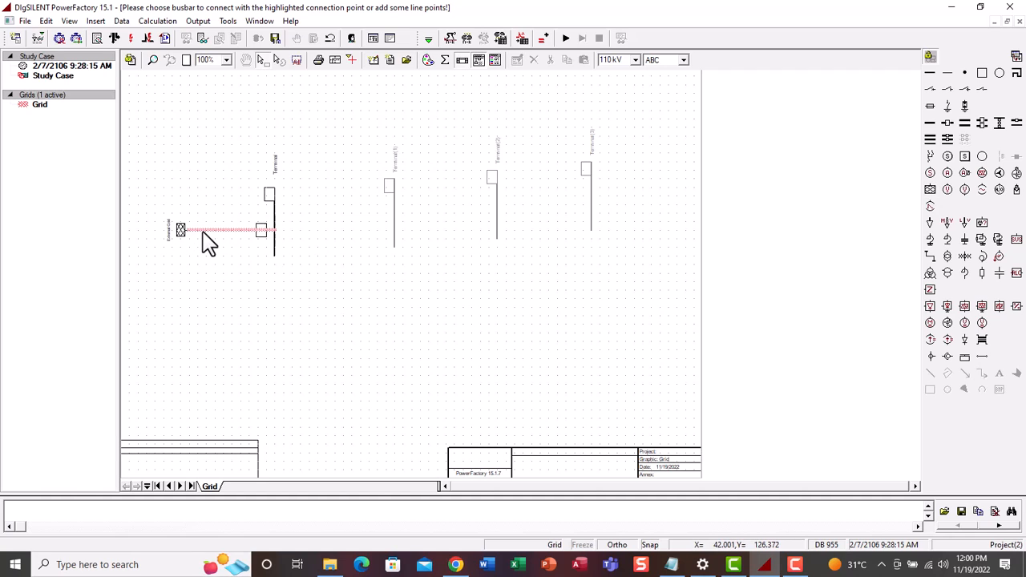
pyautogui.click(208, 183)
# Step: Set the external grid's load-flow operation point to 10 MW active power and a 1.0 p.u. voltage setpoint
pyautogui.doubleClick(182, 230)
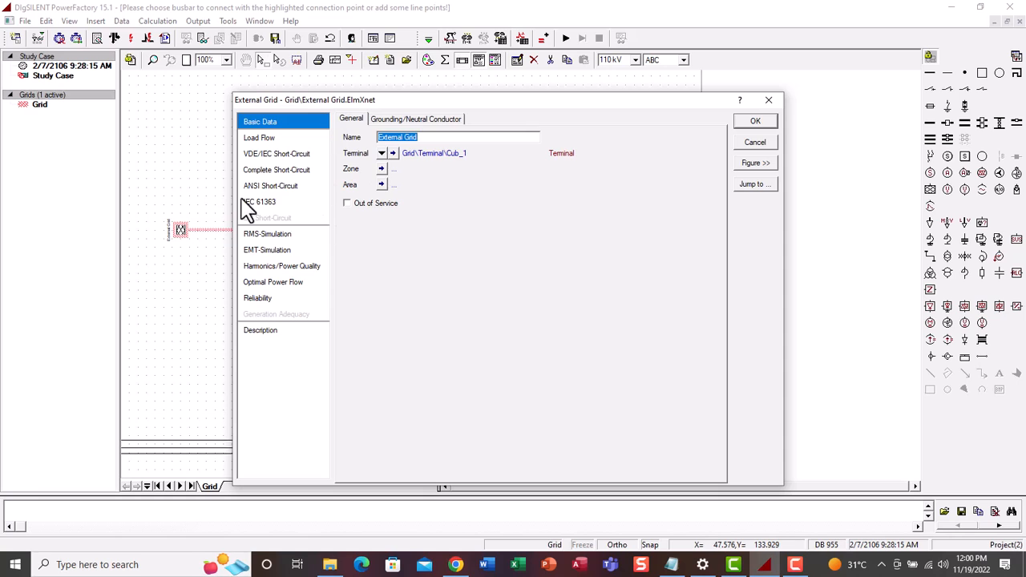
pyautogui.click(258, 138)
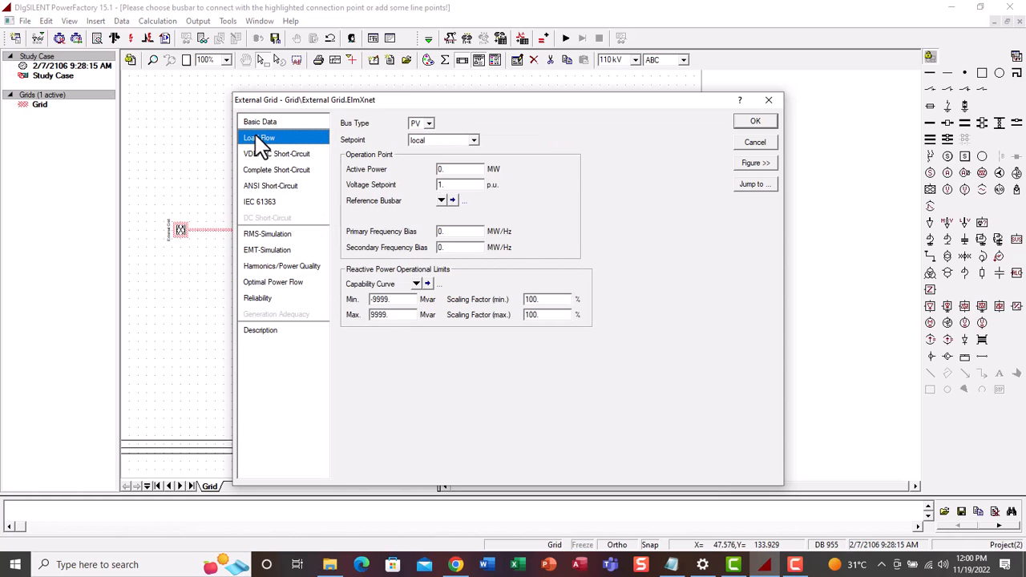
pyautogui.click(457, 170)
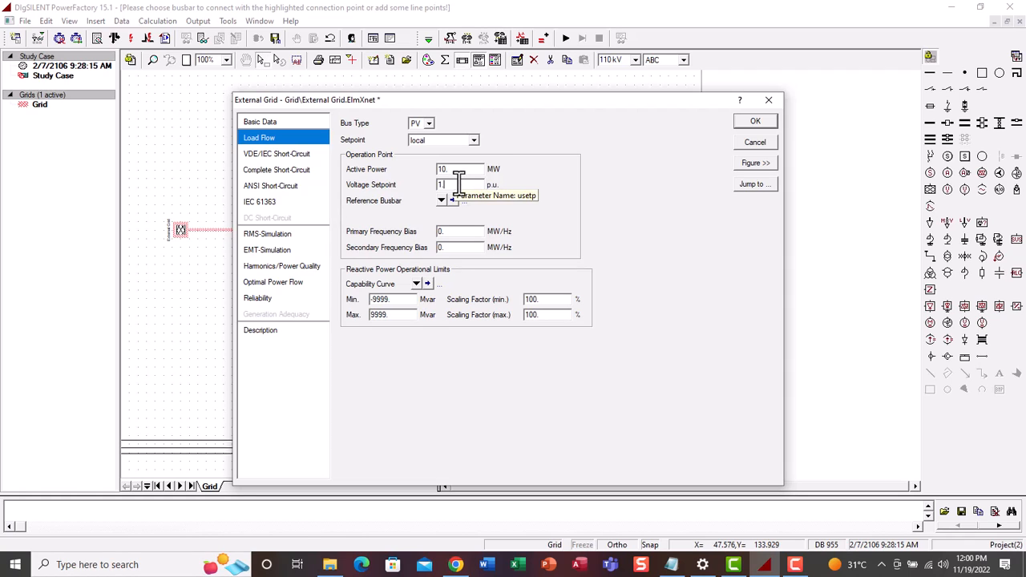
pyautogui.press('BackSpace')
pyautogui.press('BackSpace')
pyautogui.write('1.0')
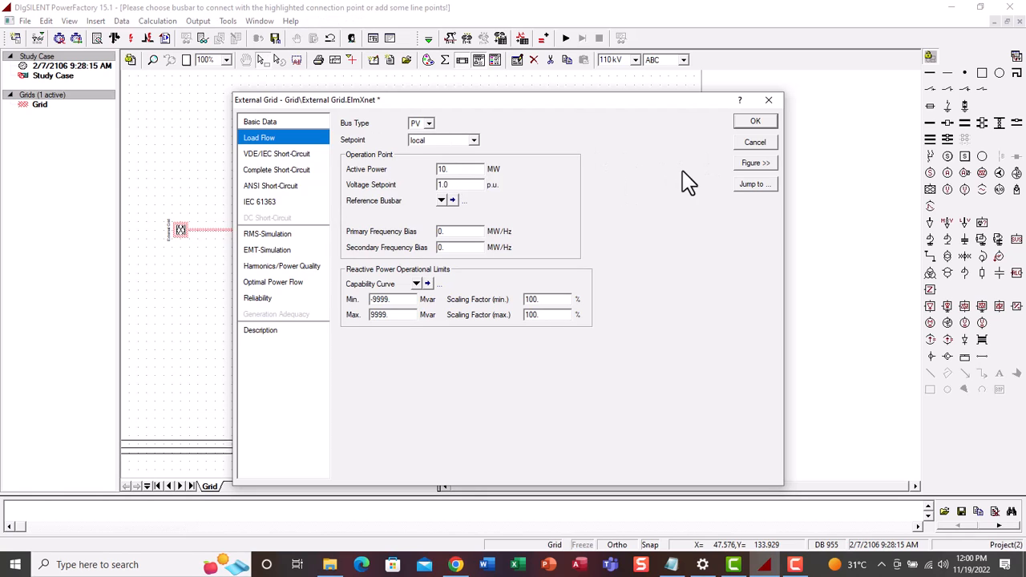
# Step: Rename the external grid as Bus_1 and apply its settings
pyautogui.click(278, 122)
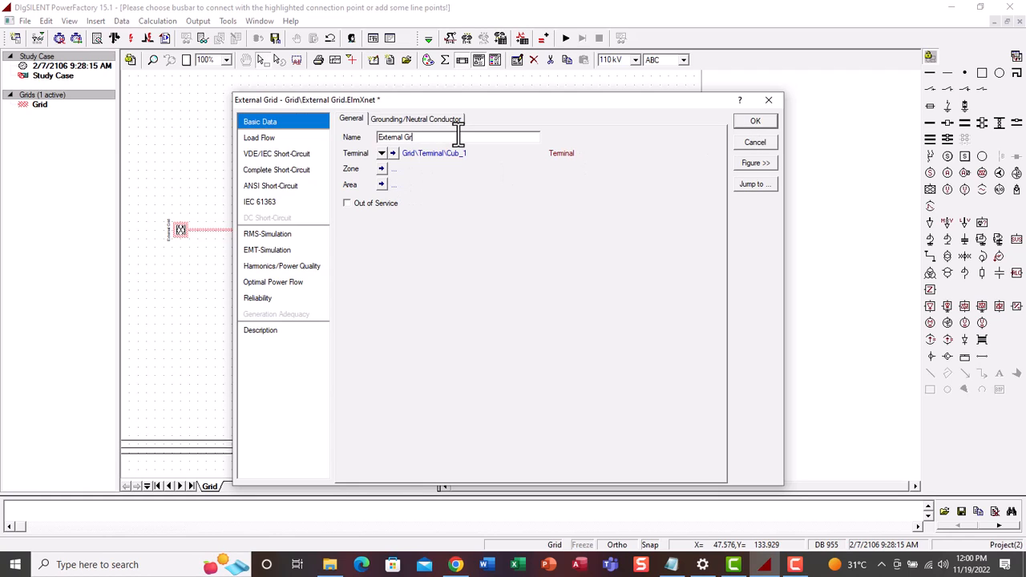
pyautogui.write('Bus_1')
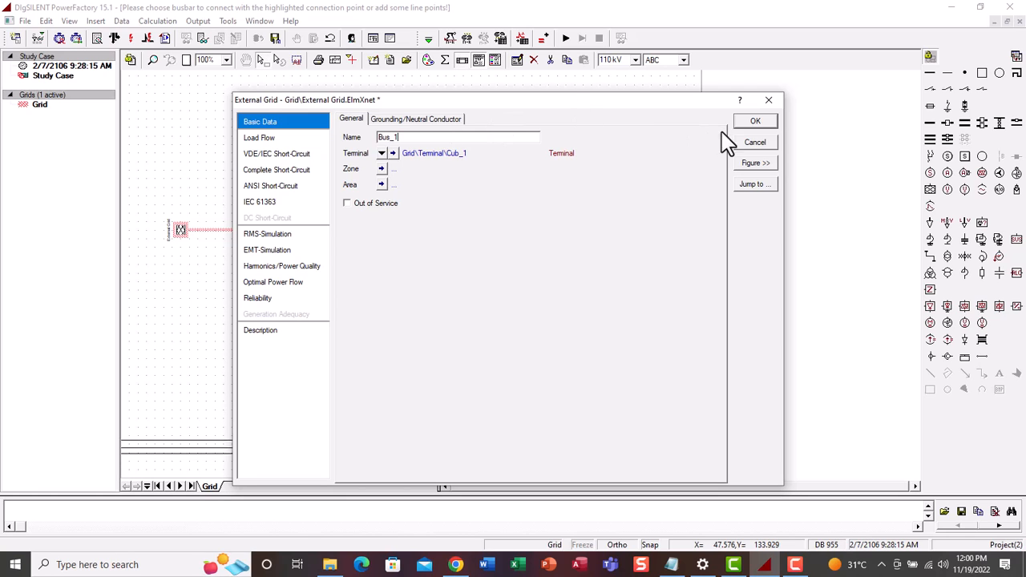
pyautogui.click(753, 124)
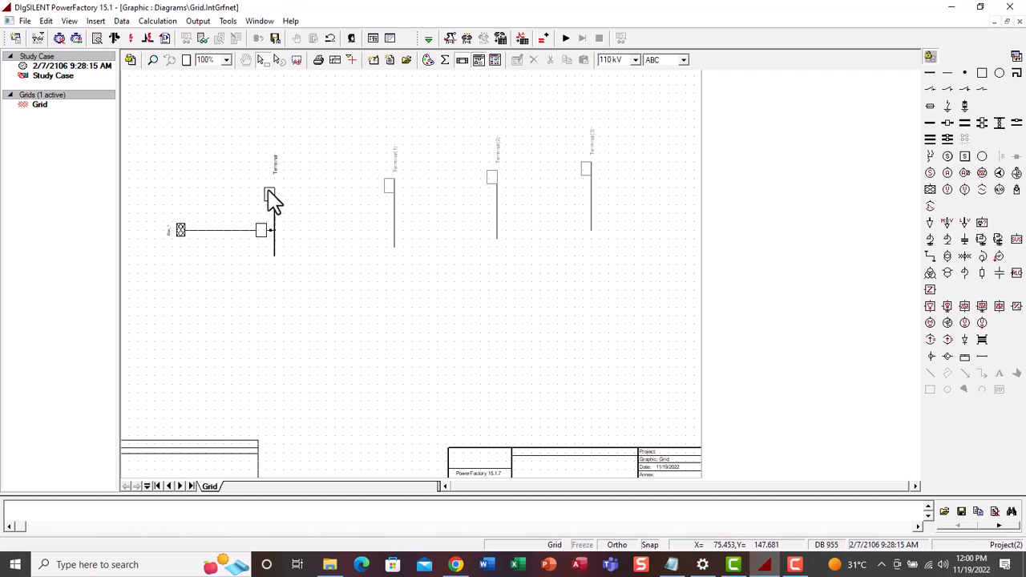
# Step: Rename the busbar connected to the external grid as Bus_2 and check its load-flow data
pyautogui.doubleClick(275, 229)
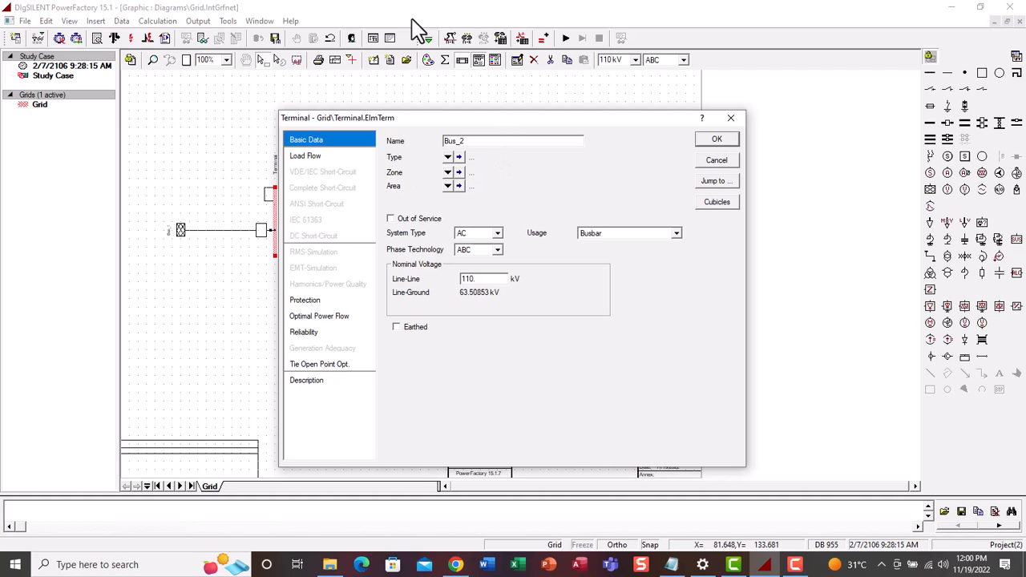
pyautogui.click(321, 158)
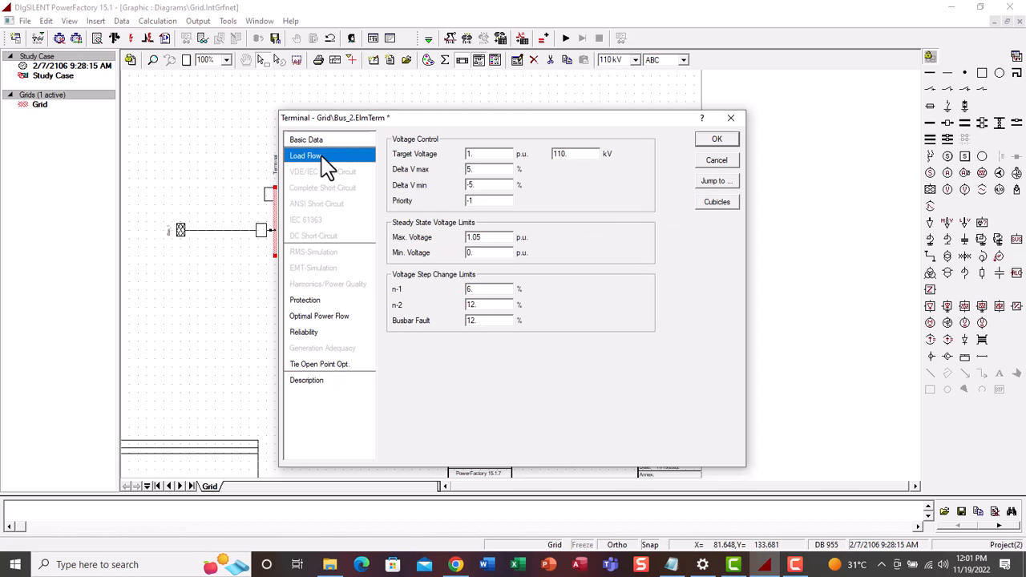
pyautogui.click(312, 143)
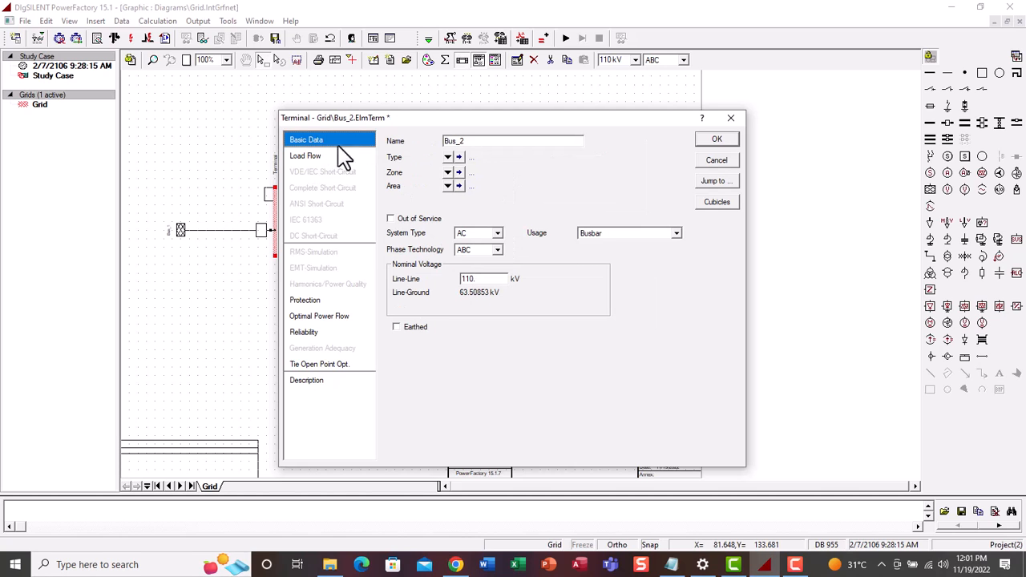
# Step: Assign Bus_2 a new project busbar type named Bus_2 at 220 kV and set its line-line nominal voltage to 220 kV
pyautogui.click(449, 158)
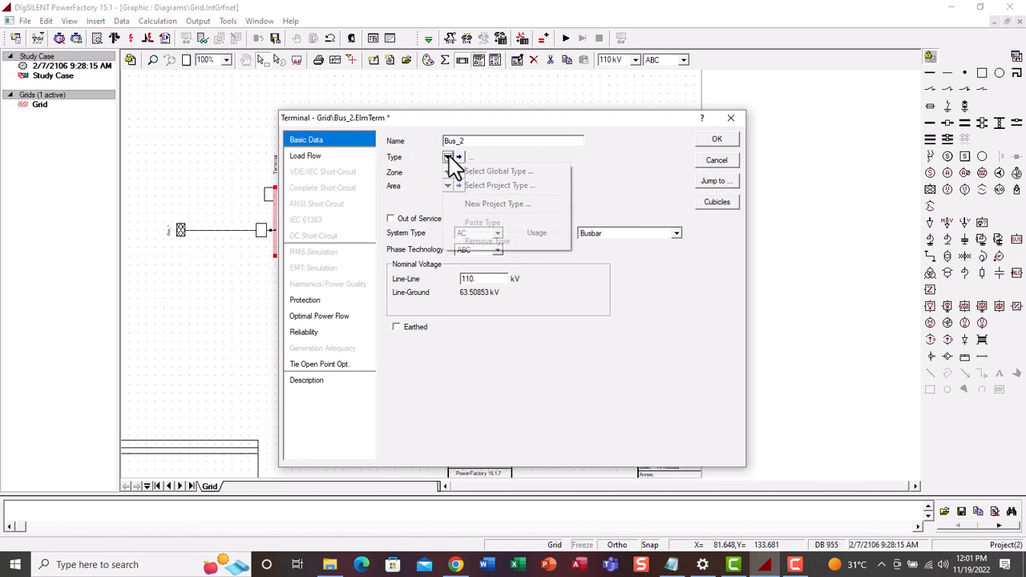
pyautogui.click(494, 205)
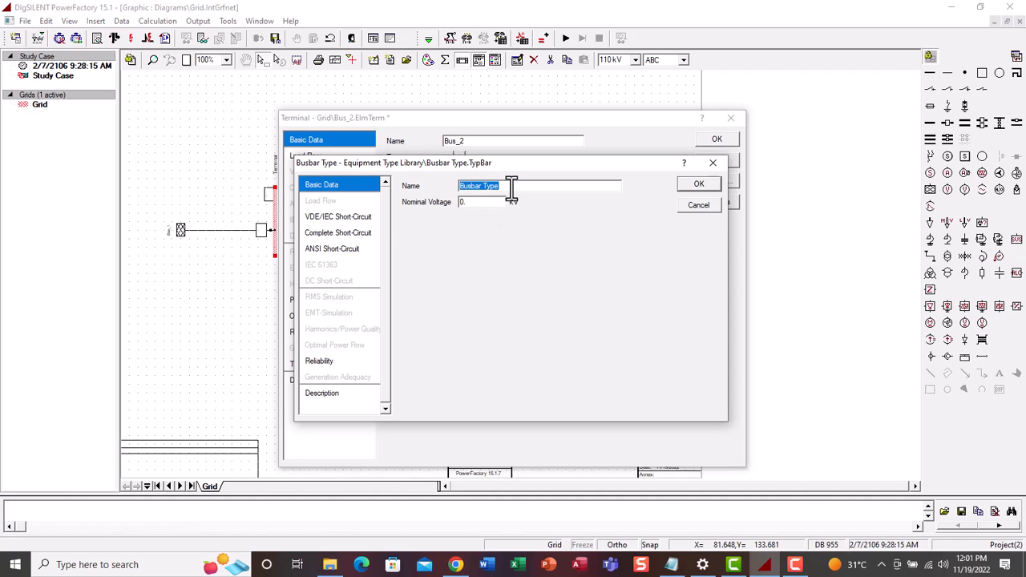
pyautogui.write('Bus_2')
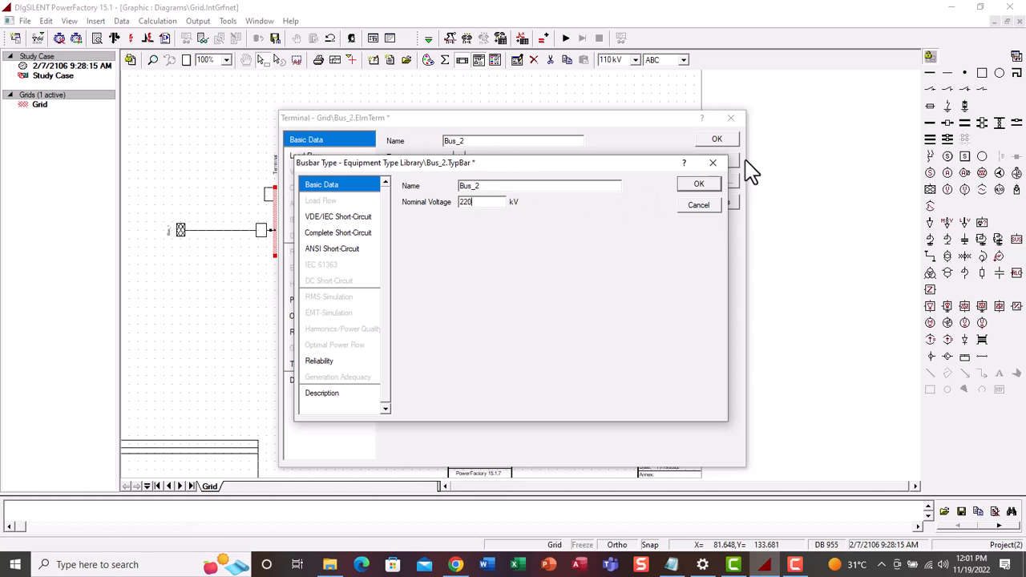
pyautogui.click(698, 186)
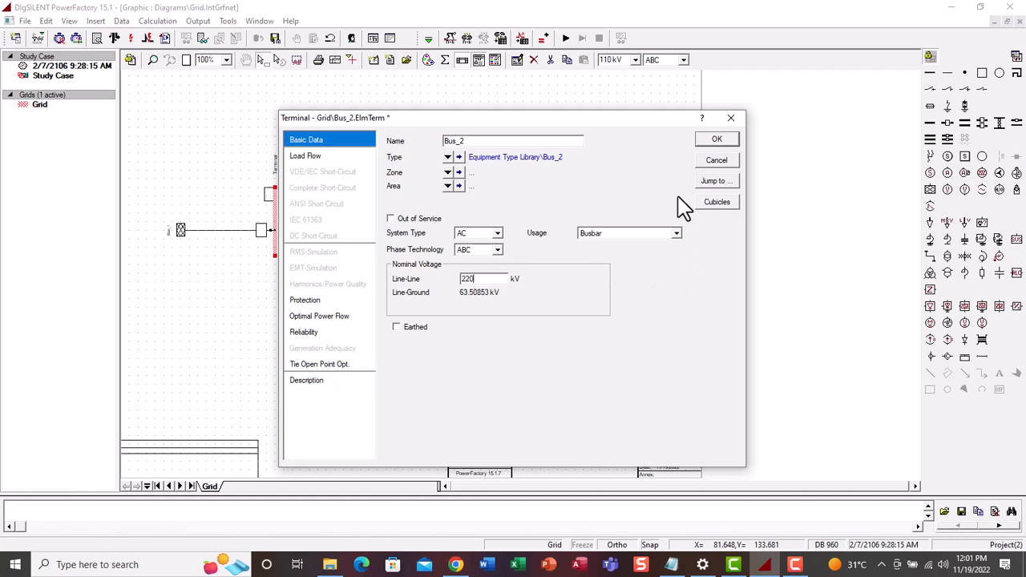
pyautogui.click(717, 142)
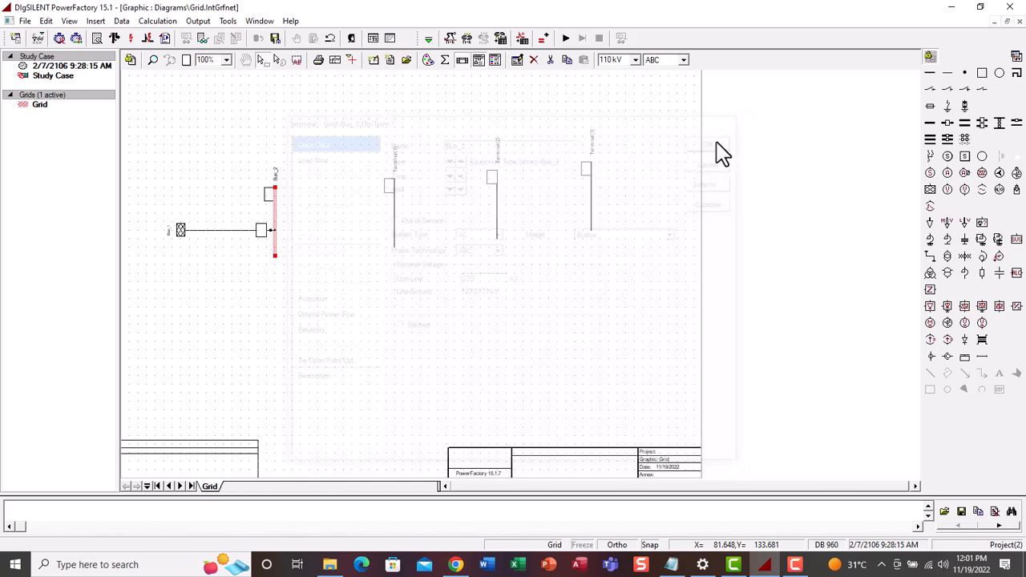
# Step: Set the diagram's default voltage level for new elements to 220 kV
pyautogui.click(614, 61)
pyautogui.press('BackSpace')
pyautogui.press('BackSpace')
pyautogui.press('BackSpace')
pyautogui.press('BackSpace')
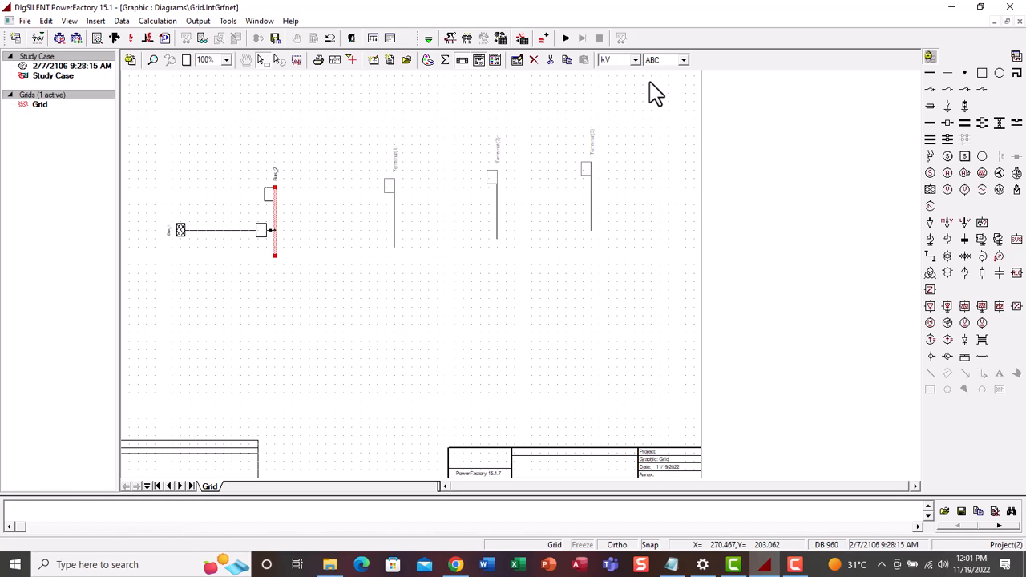
pyautogui.write('220')
pyautogui.click(640, 253)
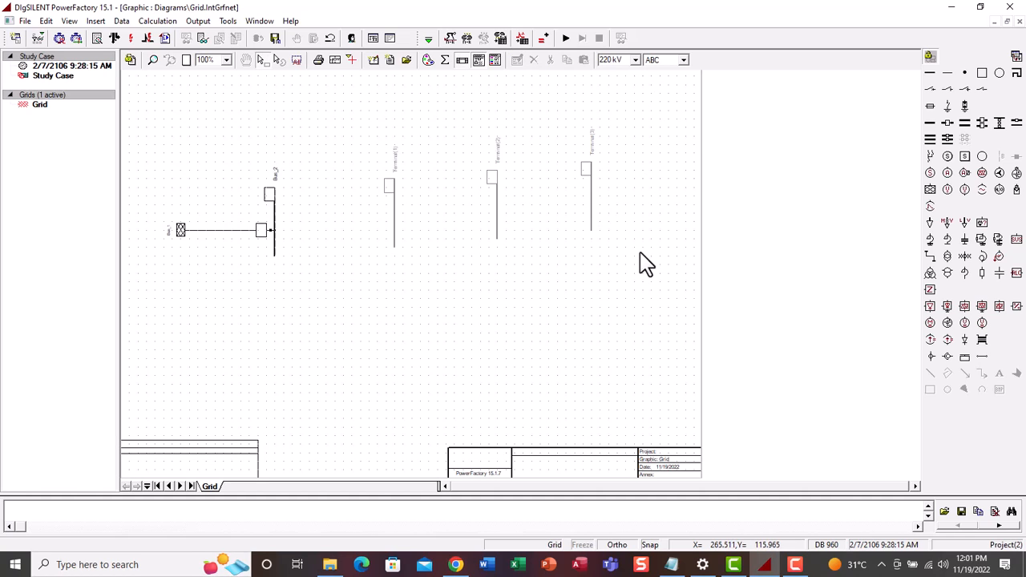
# Step: Try to rename Terminal(1) as Bus_3 and set its line-line nominal voltage to 132 kV
pyautogui.doubleClick(396, 227)
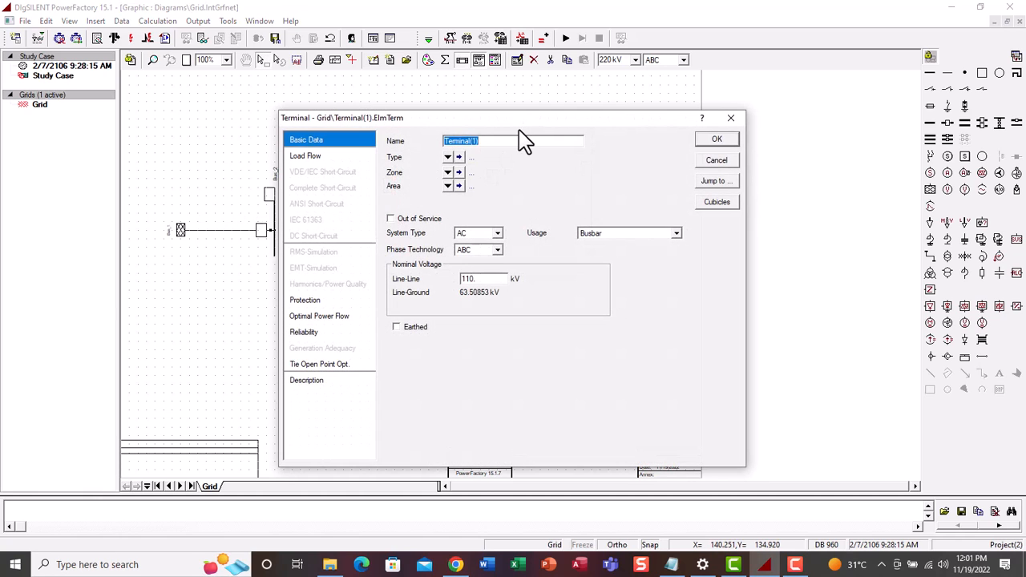
pyautogui.write('Bus_3')
pyautogui.click(486, 279)
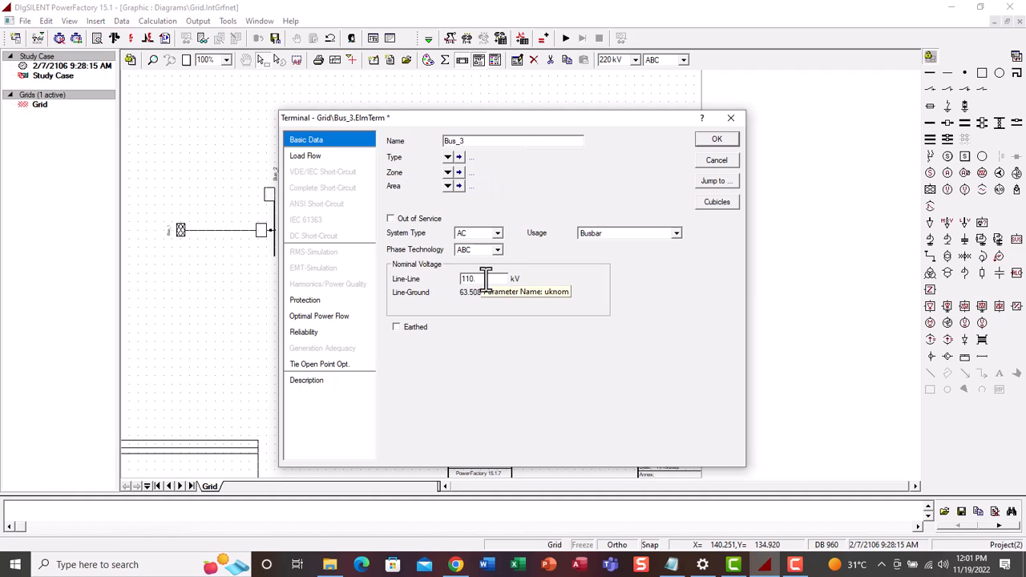
pyautogui.press('BackSpace')
pyautogui.press('BackSpace')
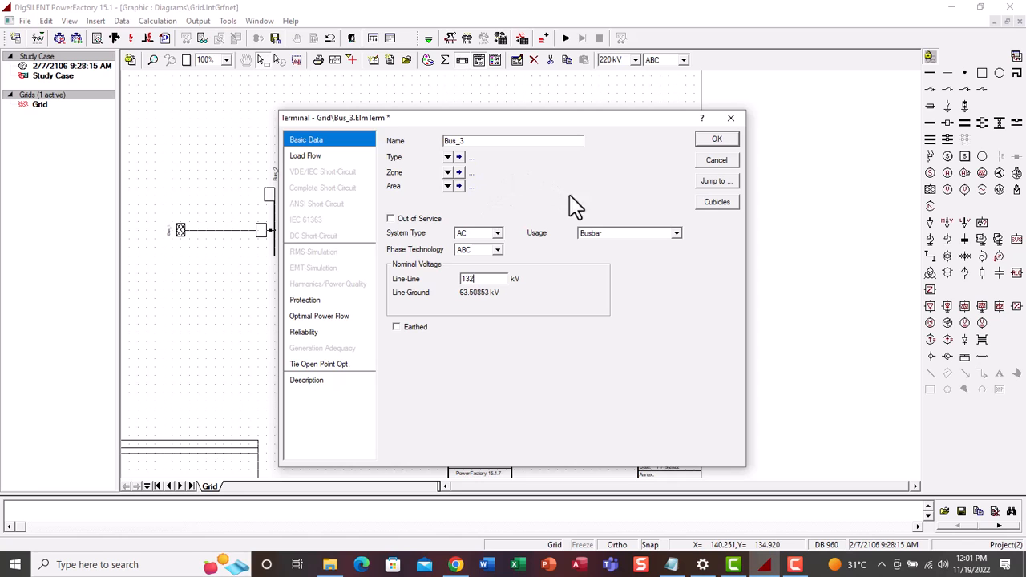
pyautogui.click(742, 124)
pyautogui.click(402, 325)
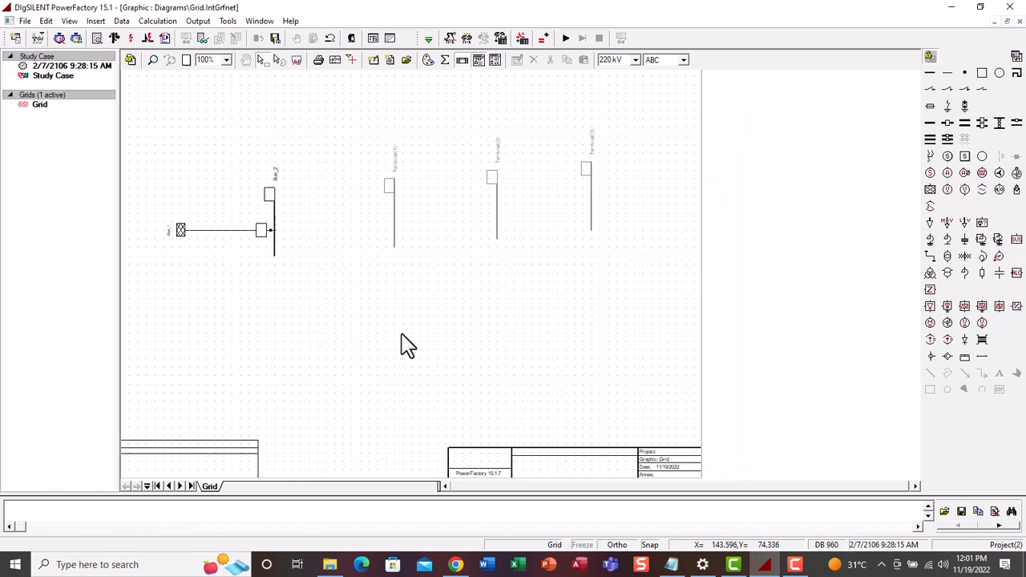
# Step: Stretch the lower ends of Terminal(1), Terminal(2) and Terminal(3) slightly downward to lengthen the three busbars
pyautogui.click(394, 242)
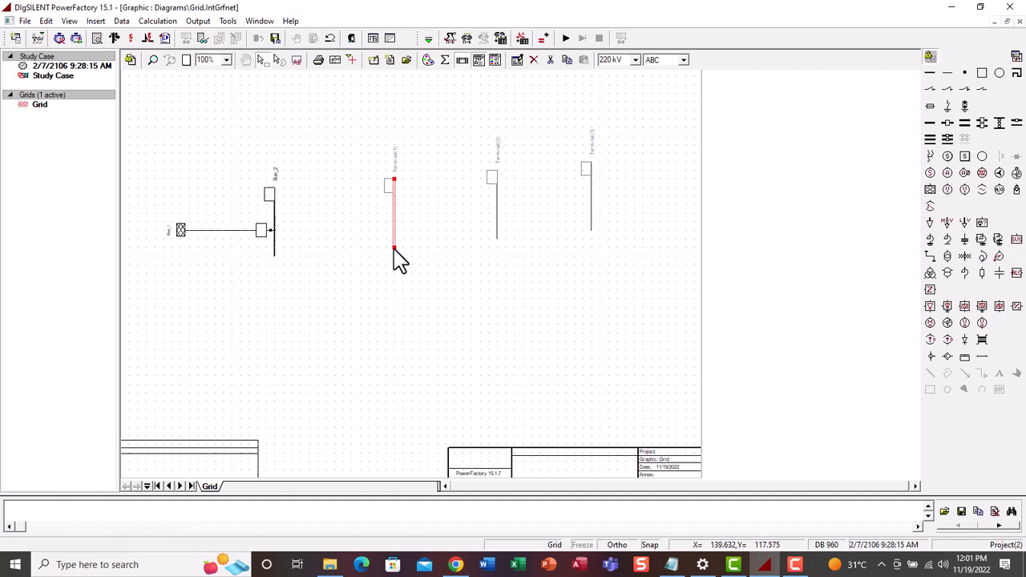
pyautogui.moveTo(393, 249); pyautogui.dragTo(393, 257)
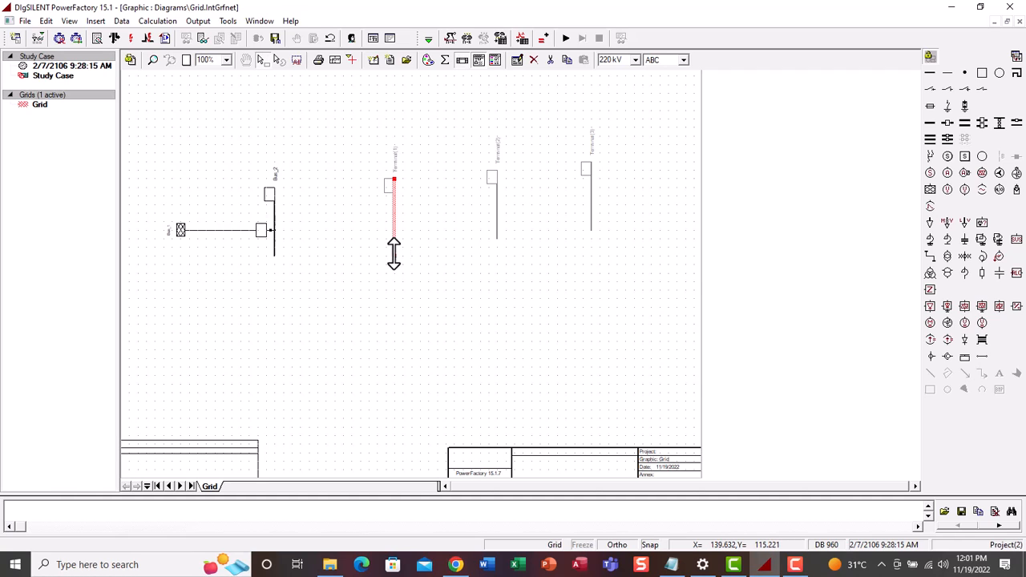
pyautogui.click(466, 296)
pyautogui.click(498, 215)
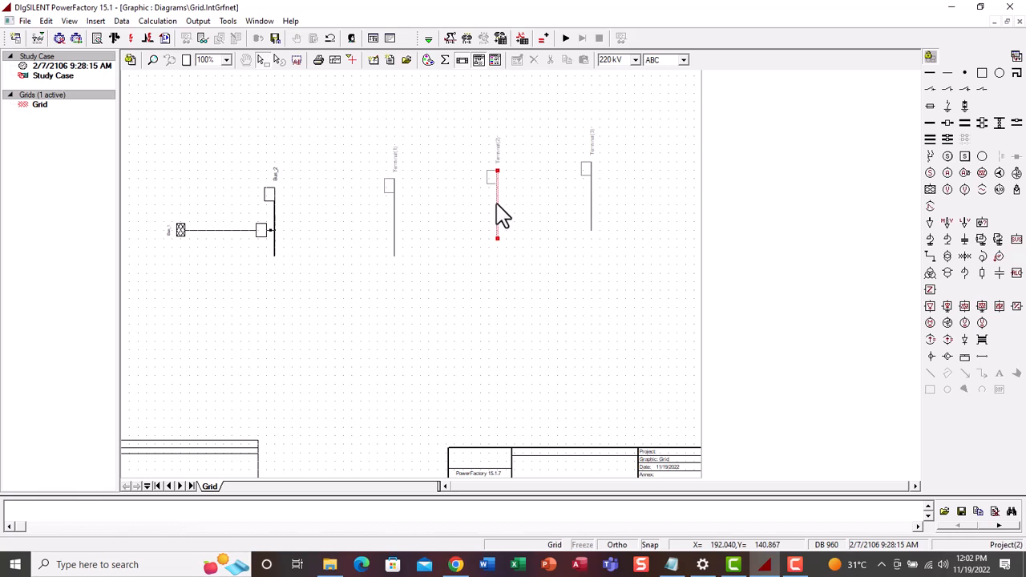
pyautogui.moveTo(497, 241); pyautogui.dragTo(497, 246)
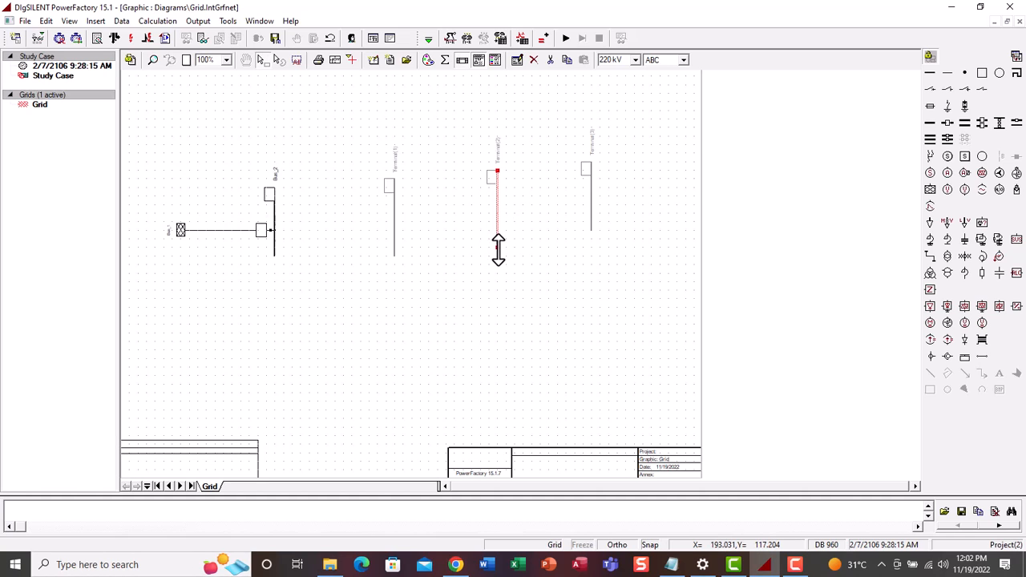
pyautogui.click(591, 205)
pyautogui.moveTo(591, 235); pyautogui.dragTo(592, 249)
pyautogui.click(667, 278)
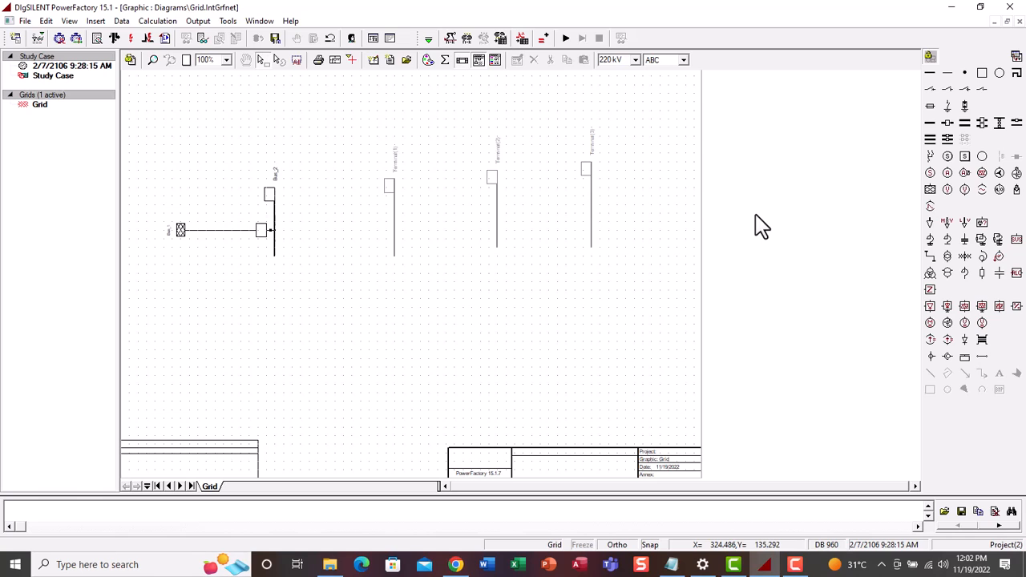
# Step: Insert a two-winding transformer connected to Terminal(1) and Bus_2
pyautogui.click(948, 259)
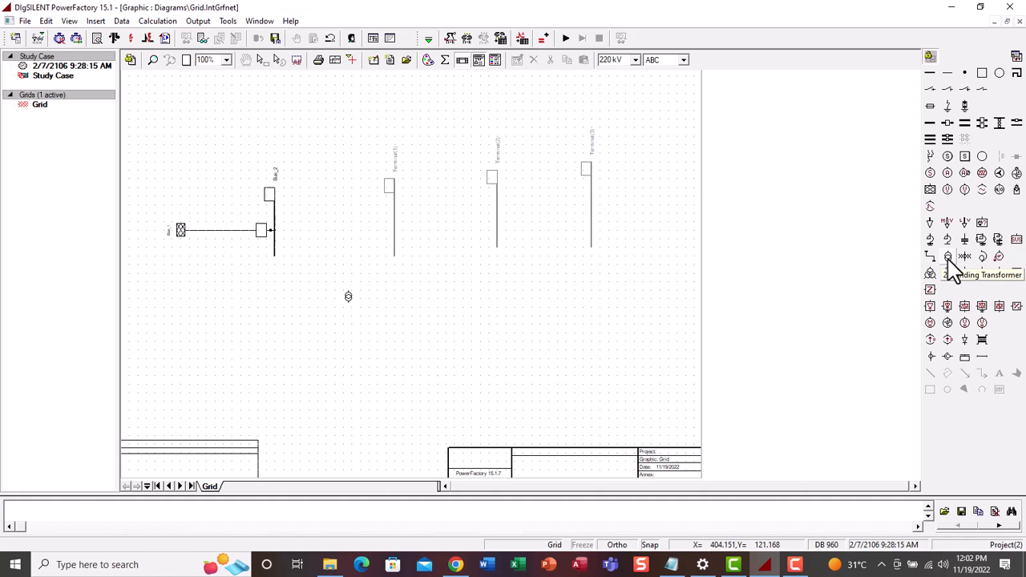
pyautogui.click(319, 224)
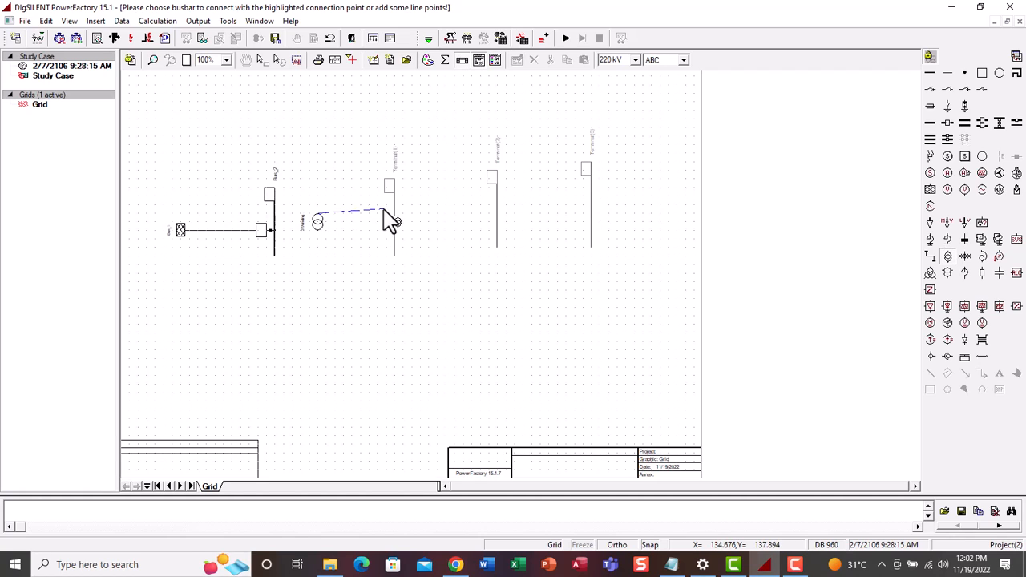
pyautogui.press('Escape')
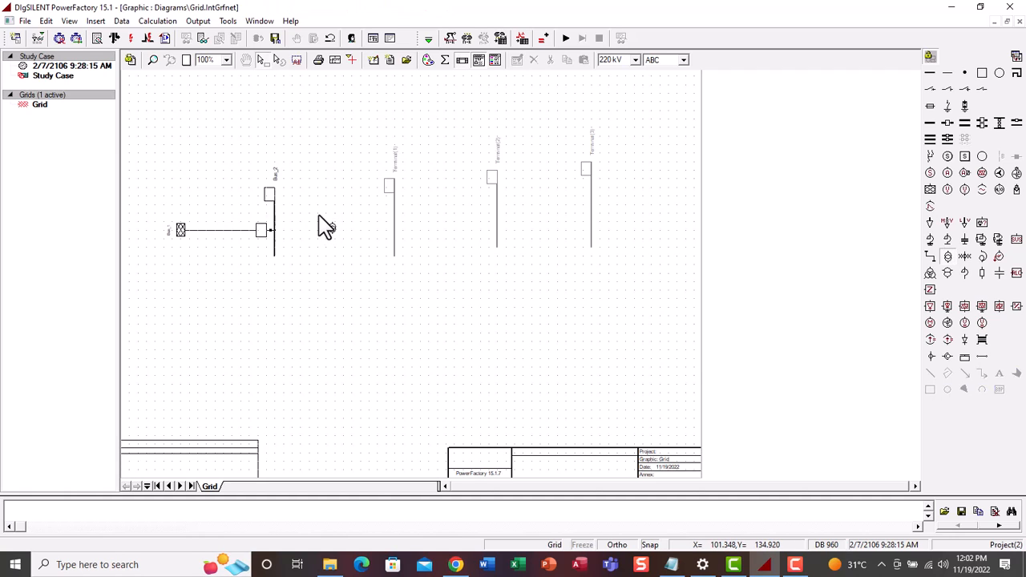
pyautogui.click(310, 221)
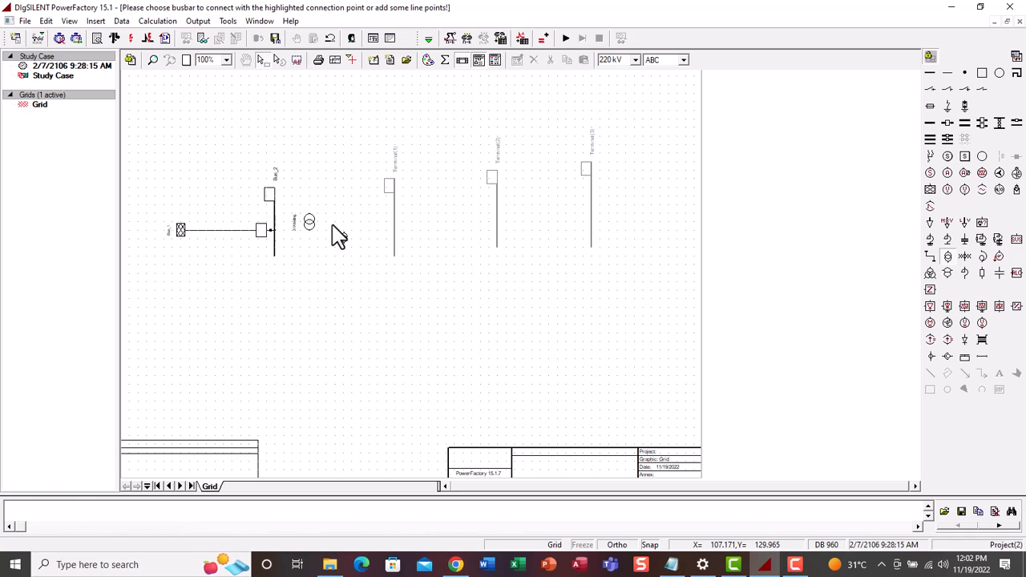
pyautogui.click(392, 215)
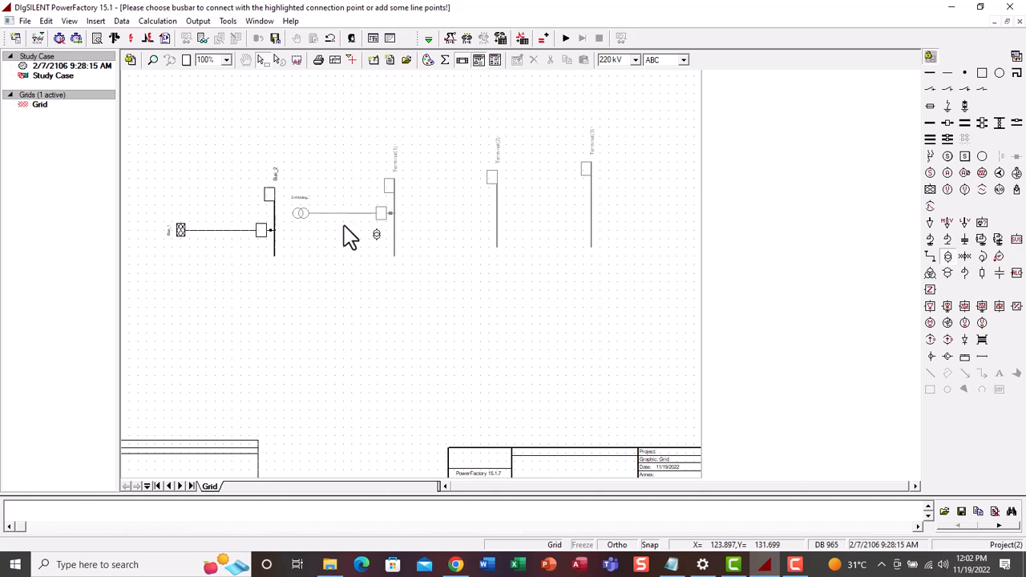
pyautogui.click(276, 215)
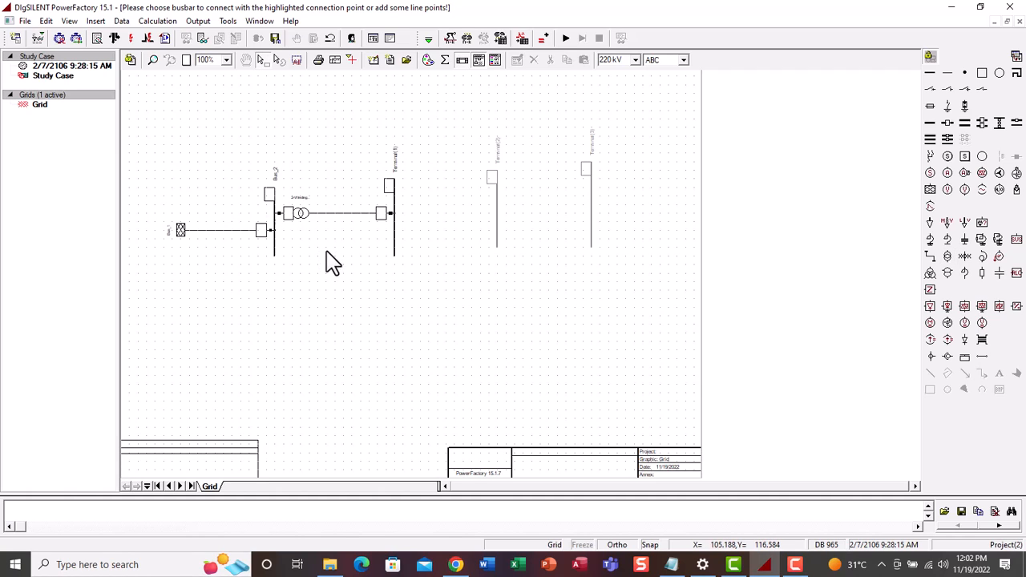
# Step: Move the transformer symbol about midway between Bus_2 and Terminal(1)
pyautogui.click(304, 215)
pyautogui.moveTo(304, 215); pyautogui.dragTo(327, 214)
pyautogui.click(481, 259)
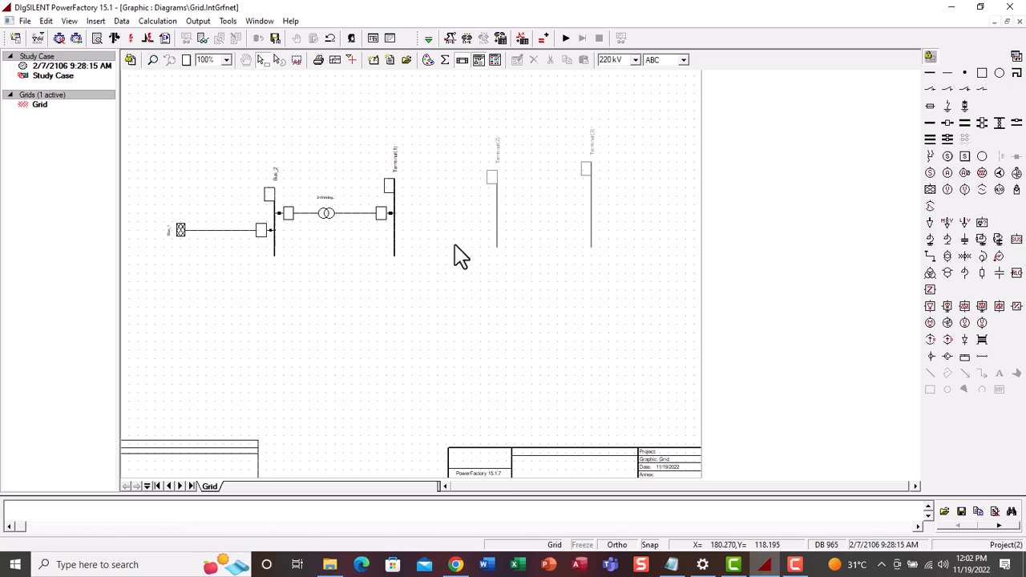
# Step: Rename the two-winding transformer as Trafo_1 and assign it a new project type with a rated power of 100 MVA
pyautogui.doubleClick(325, 213)
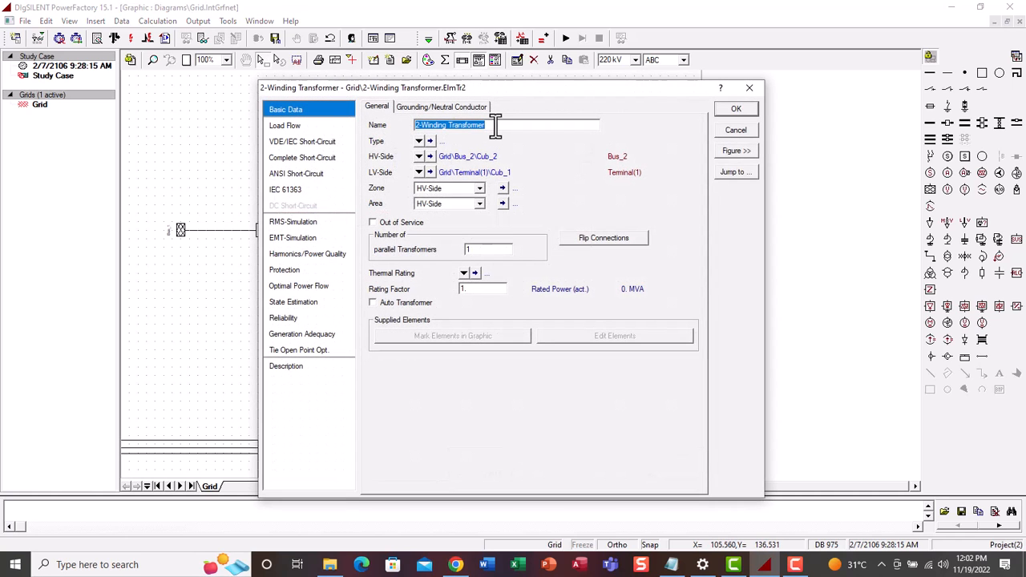
pyautogui.write('Trafo_1')
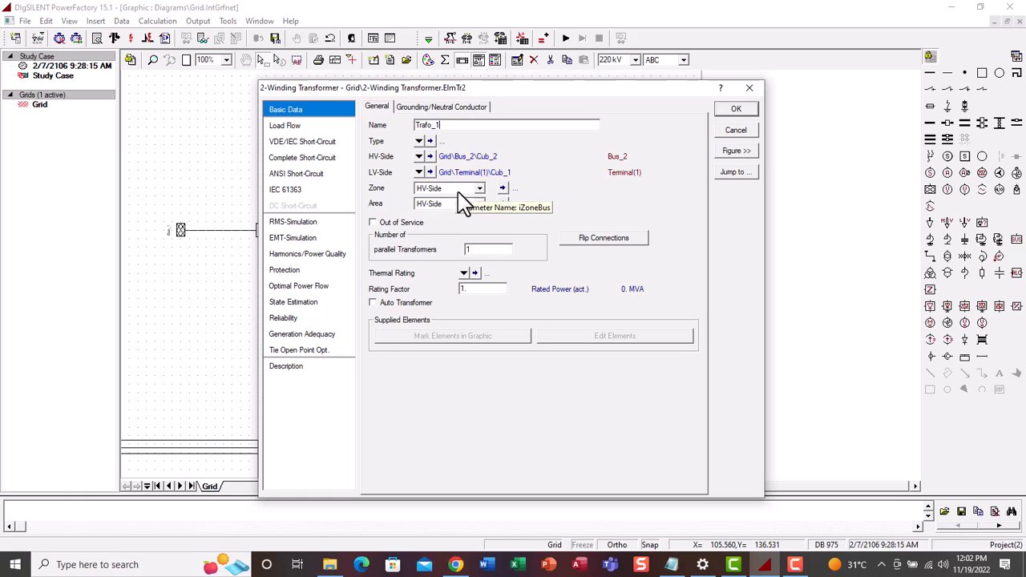
pyautogui.click(420, 141)
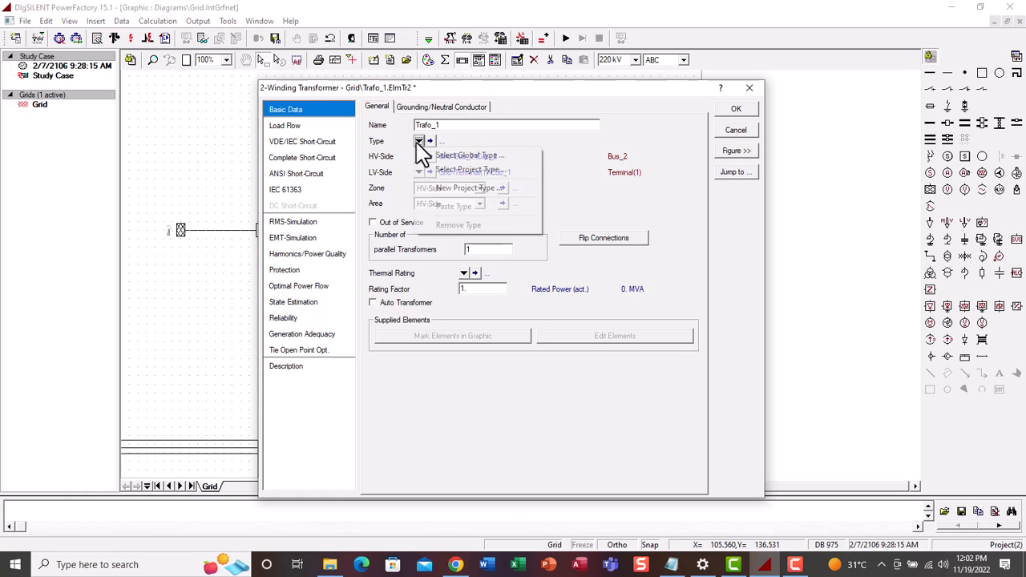
pyautogui.click(469, 189)
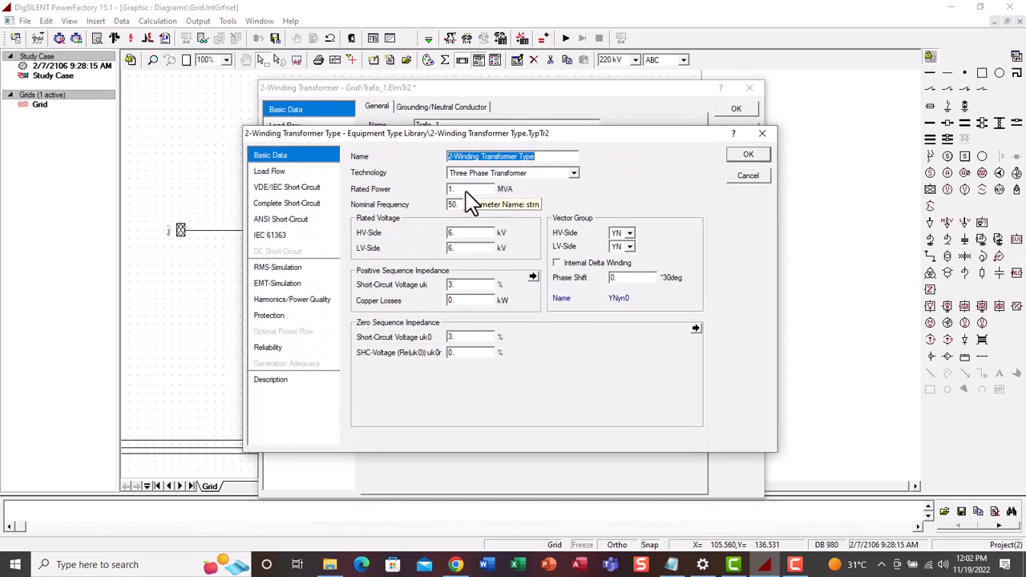
pyautogui.click(464, 189)
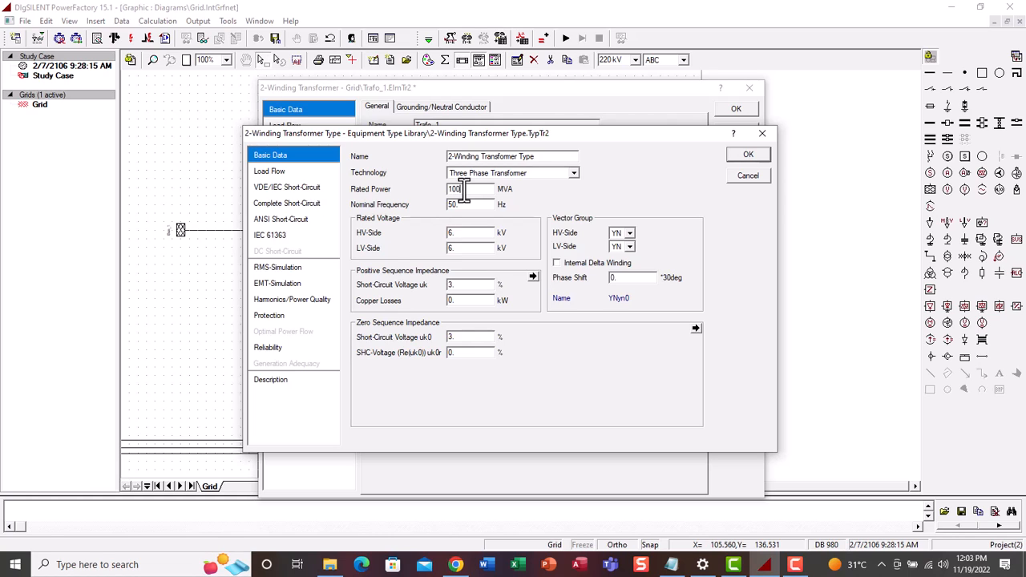
pyautogui.click(466, 233)
pyautogui.click(747, 155)
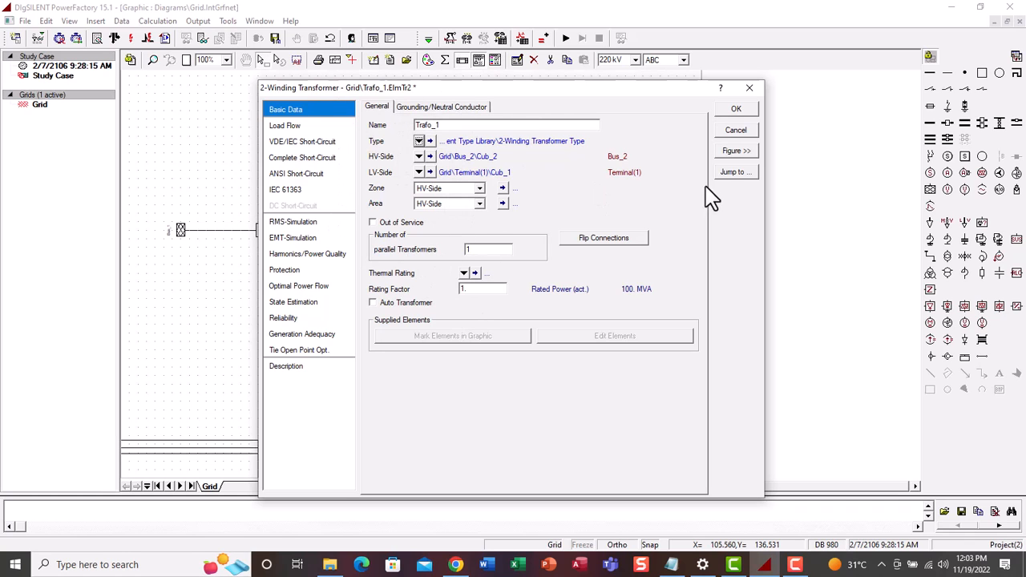
pyautogui.click(735, 110)
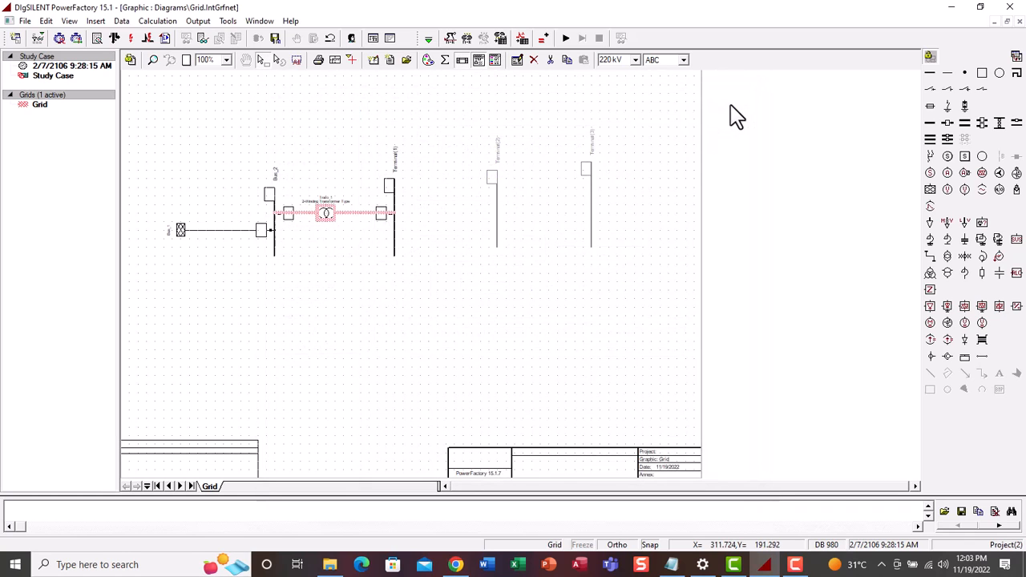
pyautogui.click(376, 331)
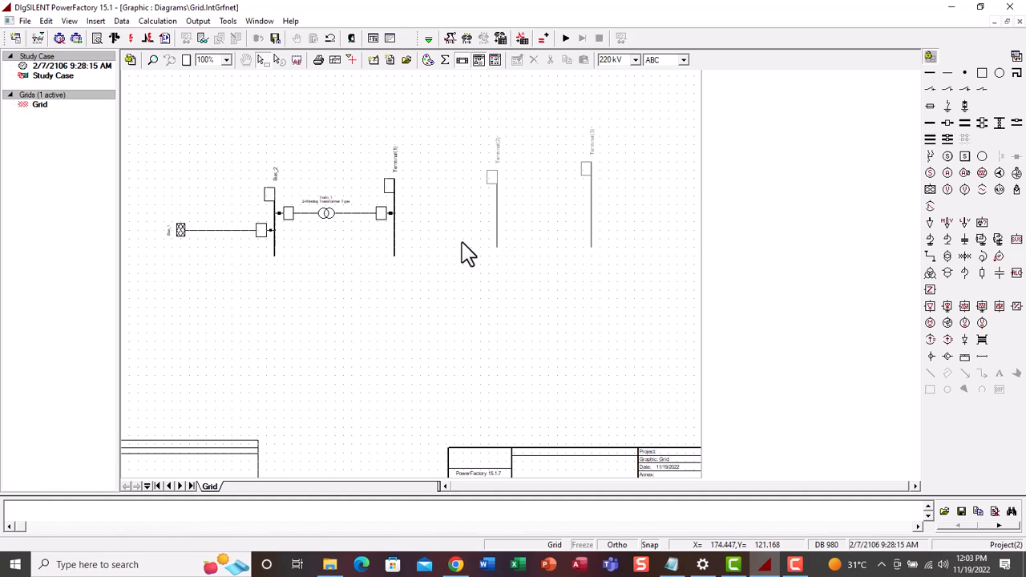
# Step: Rename Terminal(1) as Bus_3 and set its line-line nominal voltage to 132 kV
pyautogui.doubleClick(394, 212)
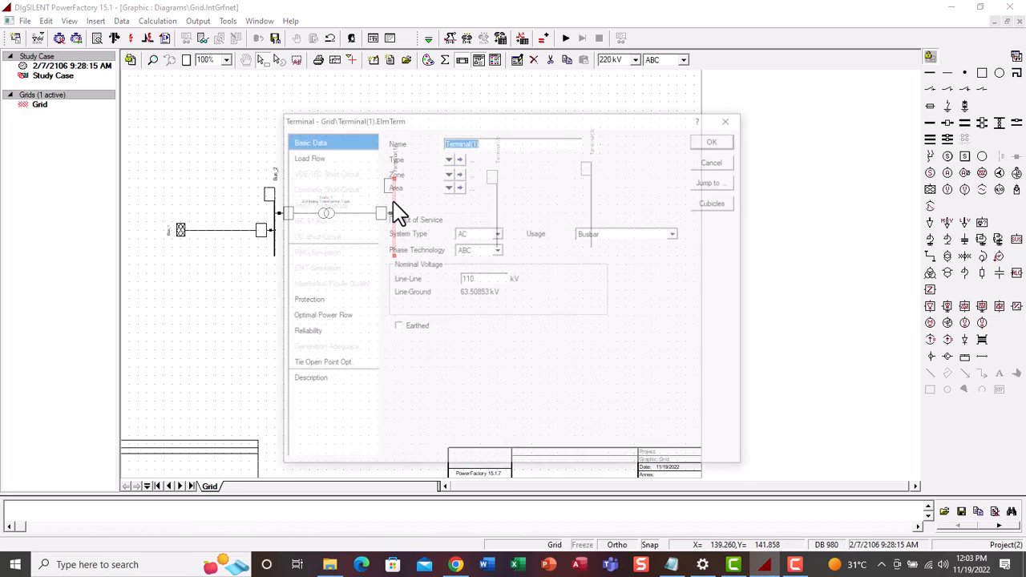
pyautogui.click(489, 279)
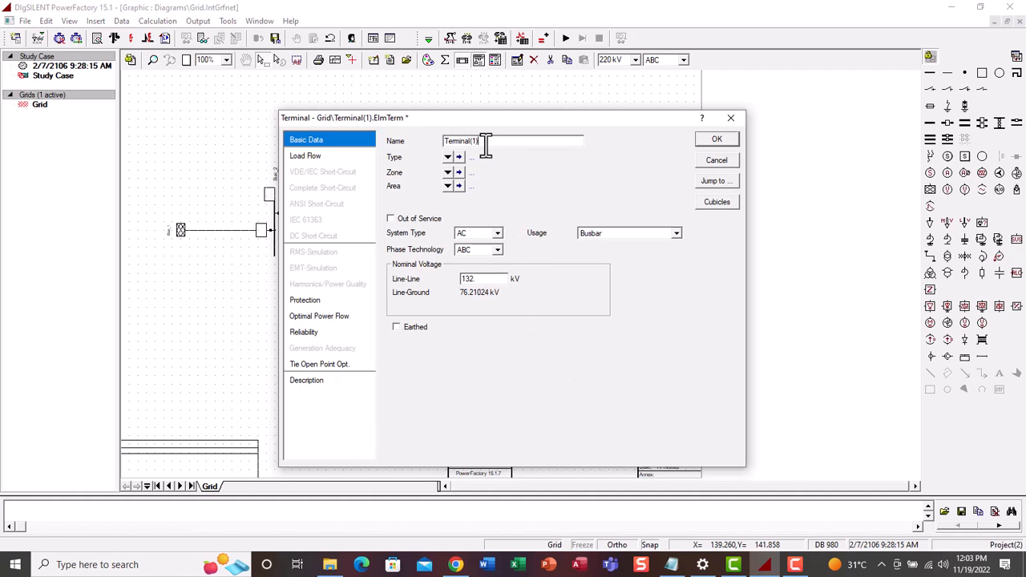
pyautogui.press('BackSpace')
pyautogui.press('BackSpace')
pyautogui.press('BackSpace')
pyautogui.press('BackSpace')
pyautogui.press('BackSpace')
pyautogui.press('BackSpace')
pyautogui.write('B')
pyautogui.click(731, 142)
pyautogui.click(447, 236)
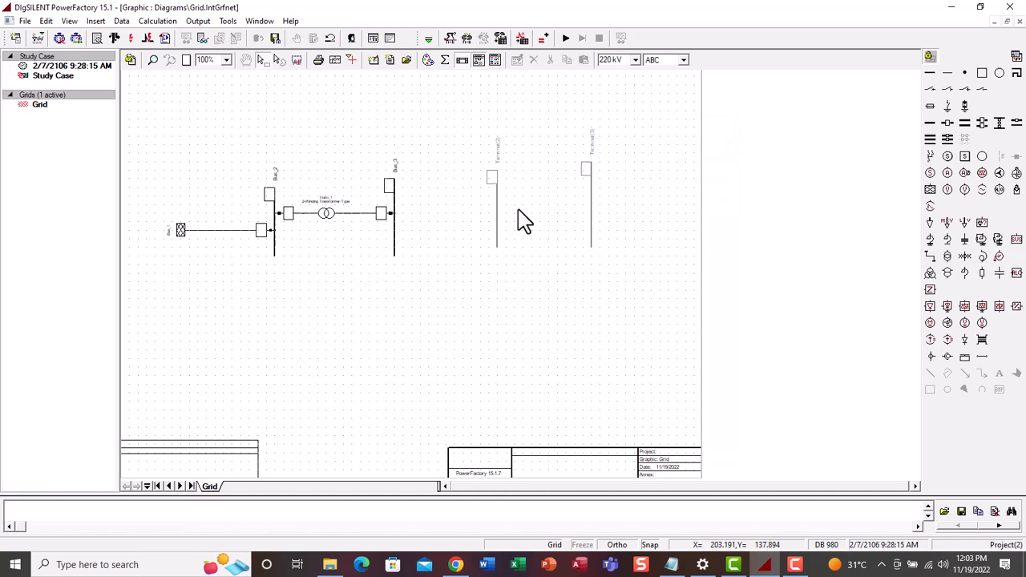
pyautogui.doubleClick(498, 217)
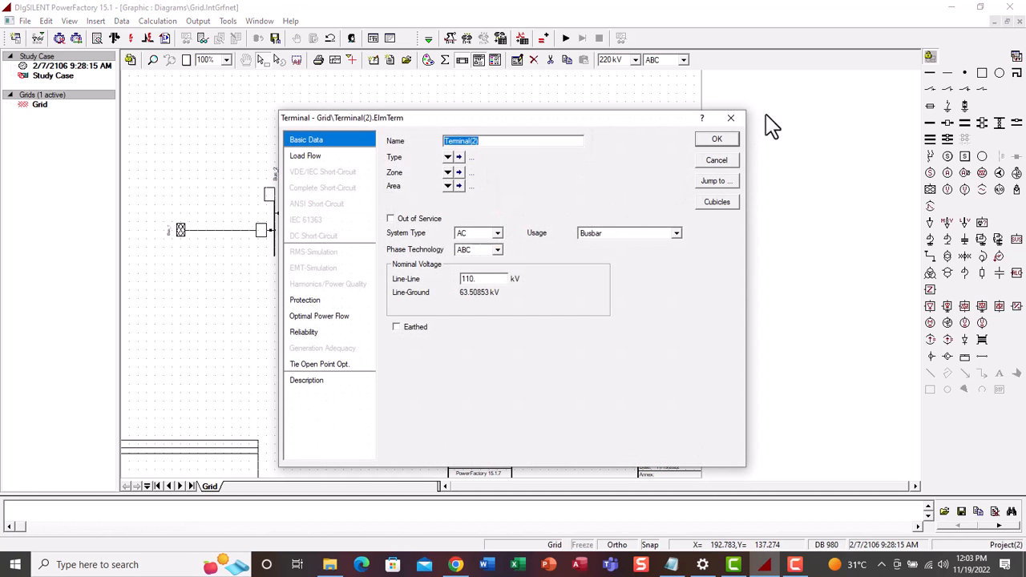
pyautogui.click(731, 120)
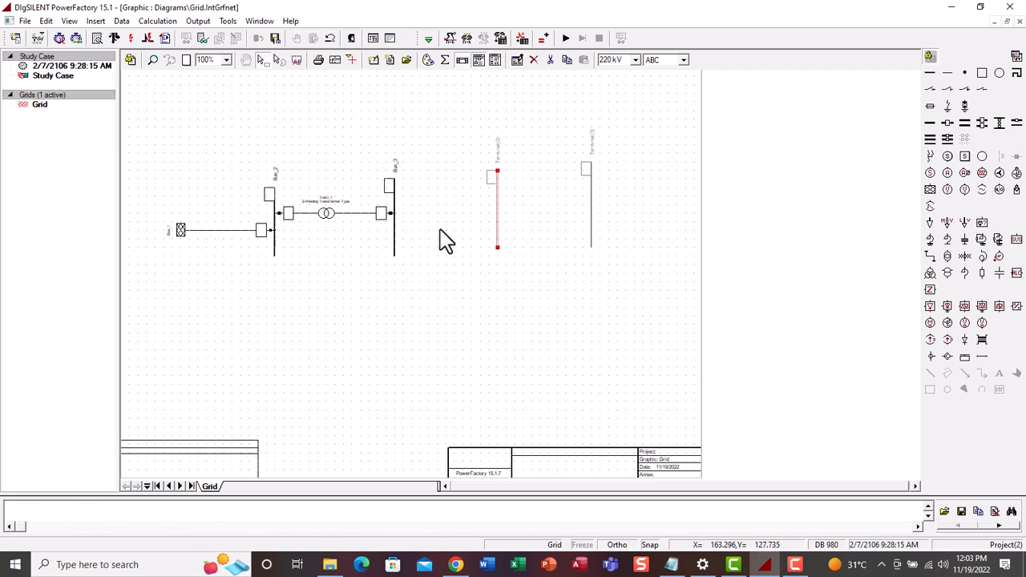
pyautogui.click(446, 240)
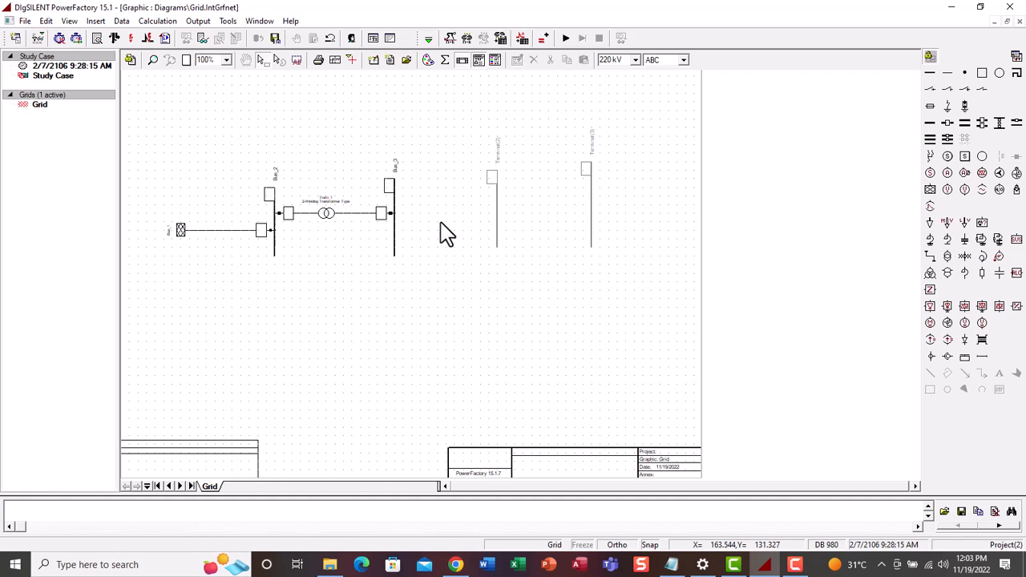
# Step: Insert a line connecting Terminal(2) and Bus_3
pyautogui.click(931, 257)
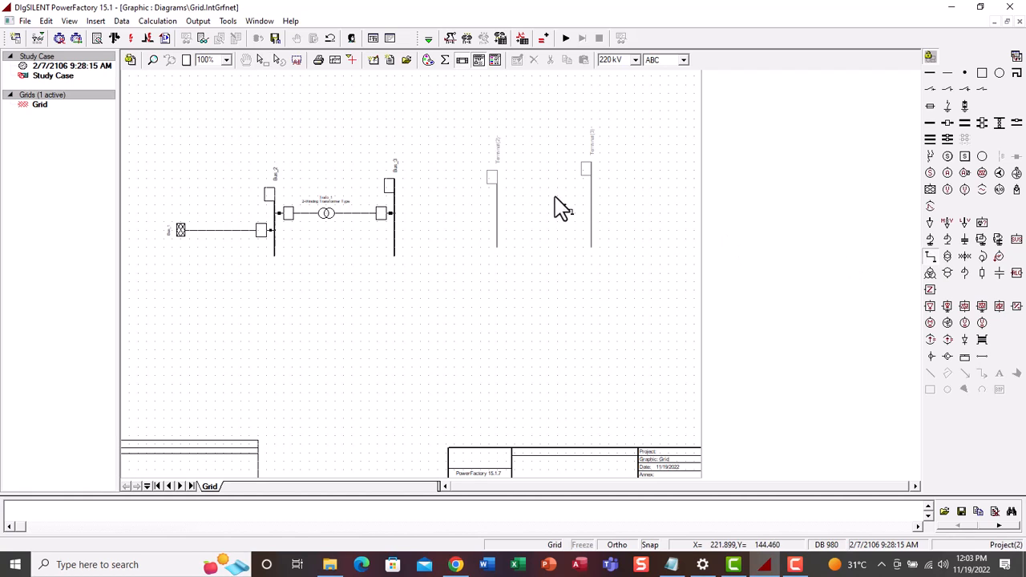
pyautogui.click(437, 207)
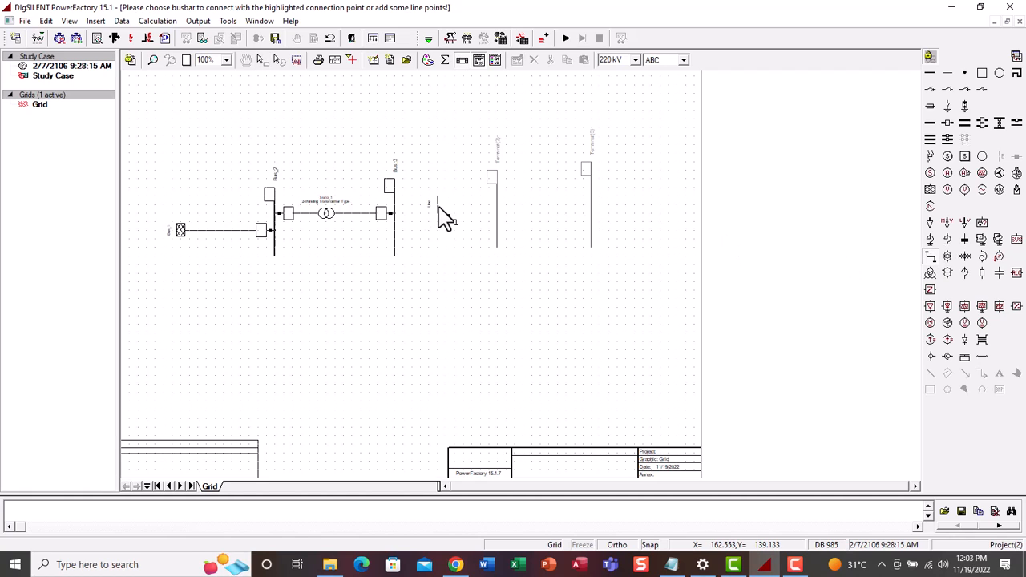
pyautogui.click(495, 210)
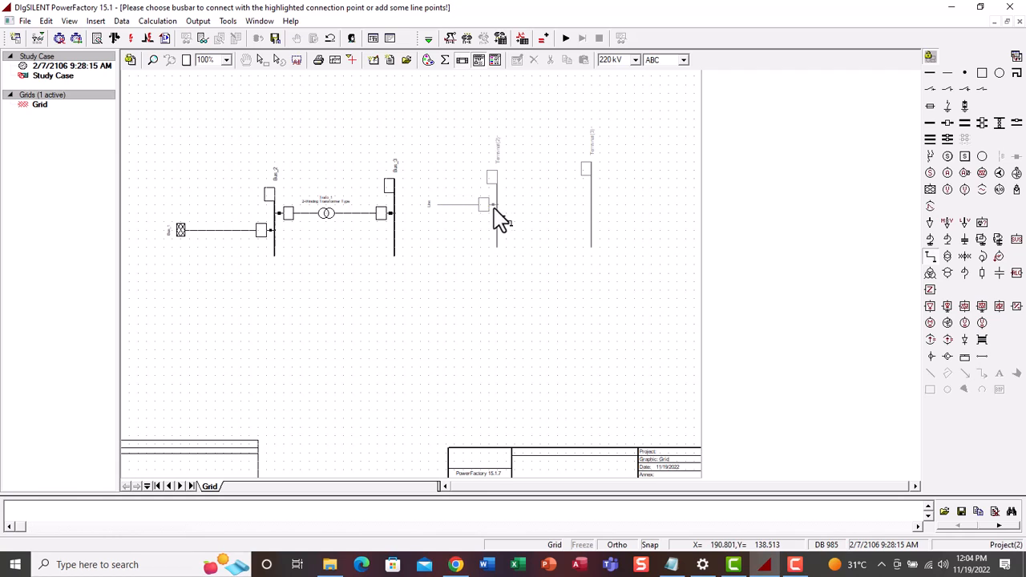
pyautogui.click(396, 210)
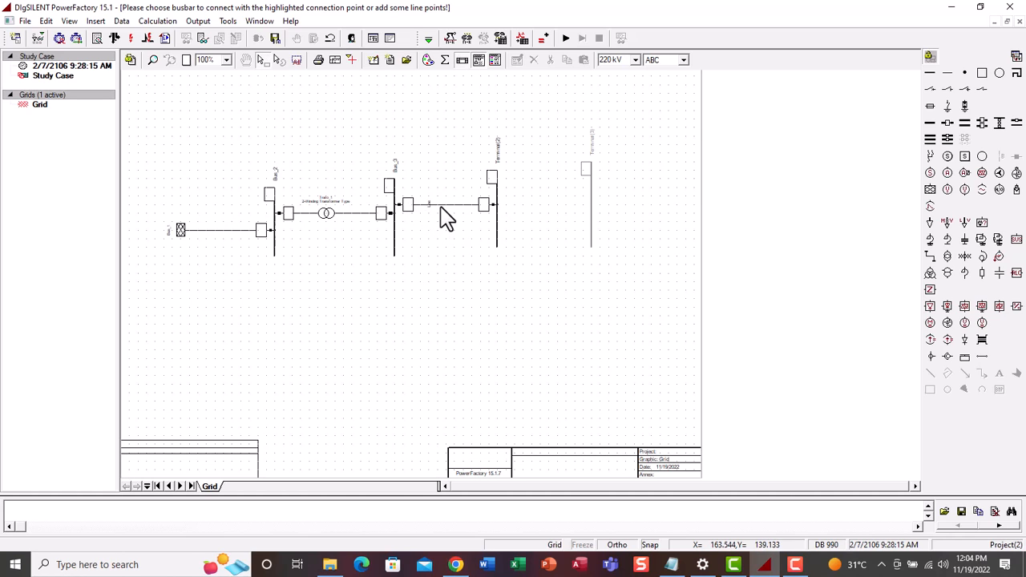
# Step: Create a new project line type named Line_2 with a rated voltage of 132 kV for the line between Bus_3 and Terminal(2)
pyautogui.doubleClick(443, 205)
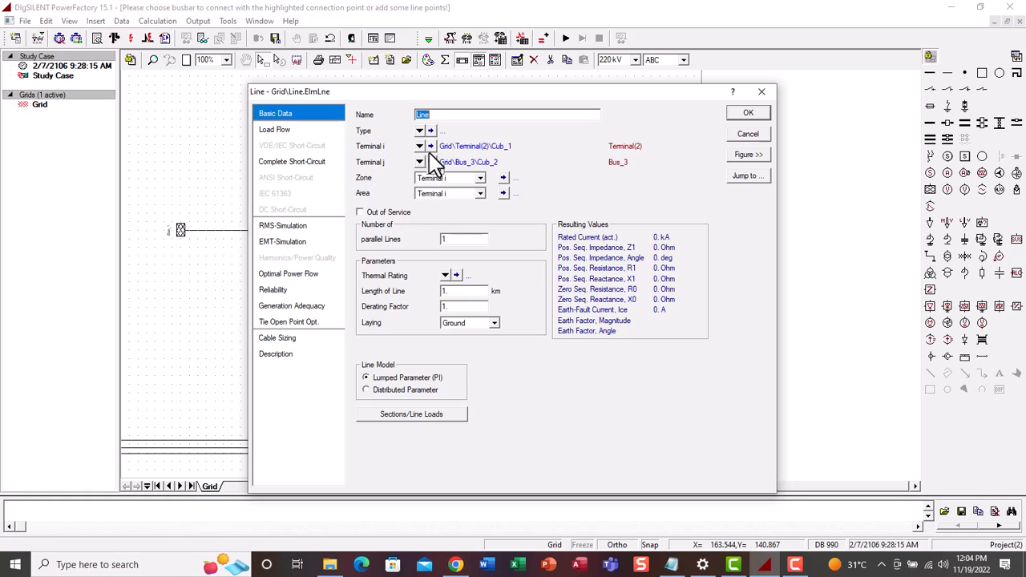
pyautogui.click(291, 130)
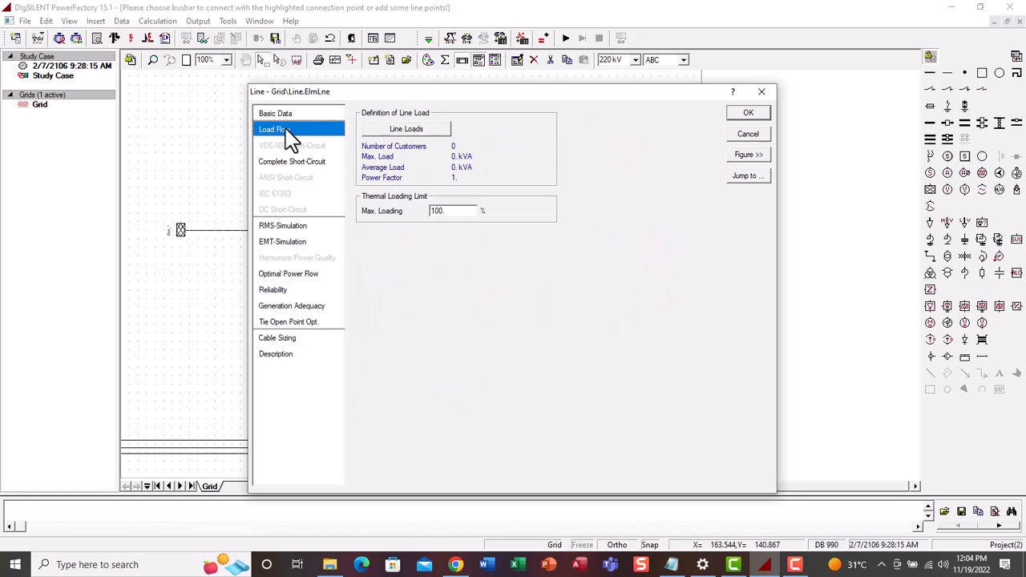
pyautogui.click(290, 114)
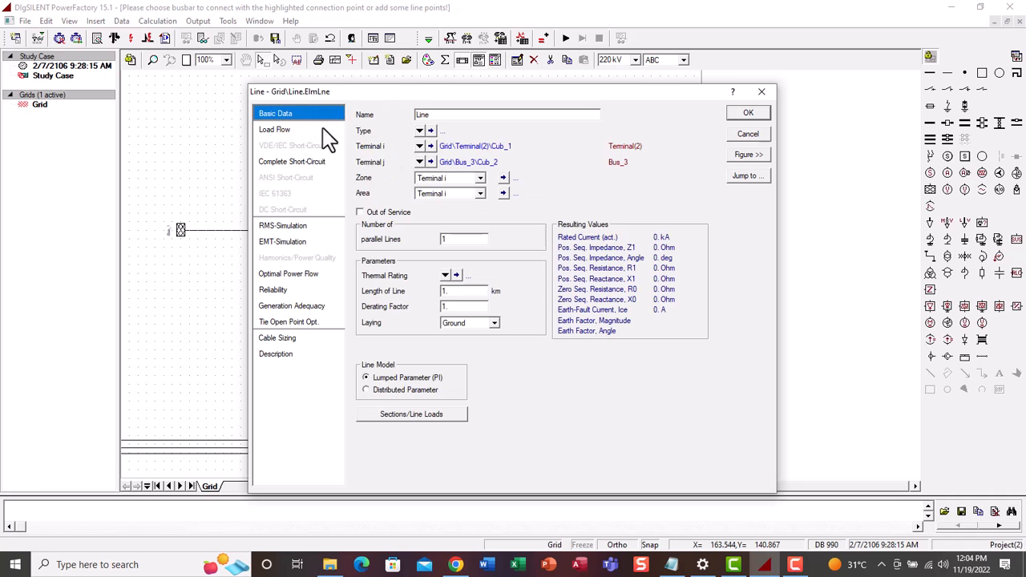
pyautogui.click(419, 130)
pyautogui.moveTo(454, 182)
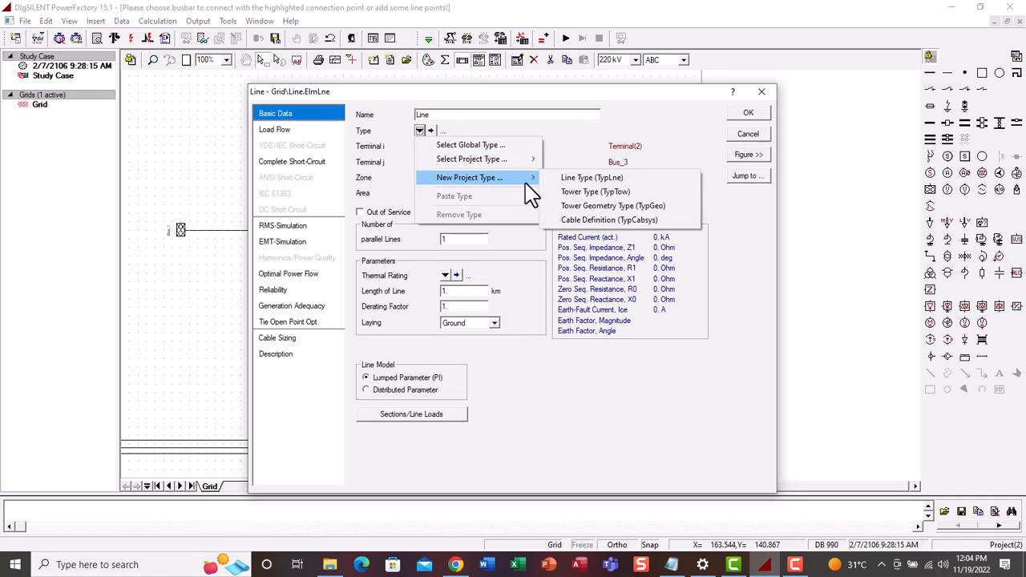
pyautogui.click(586, 178)
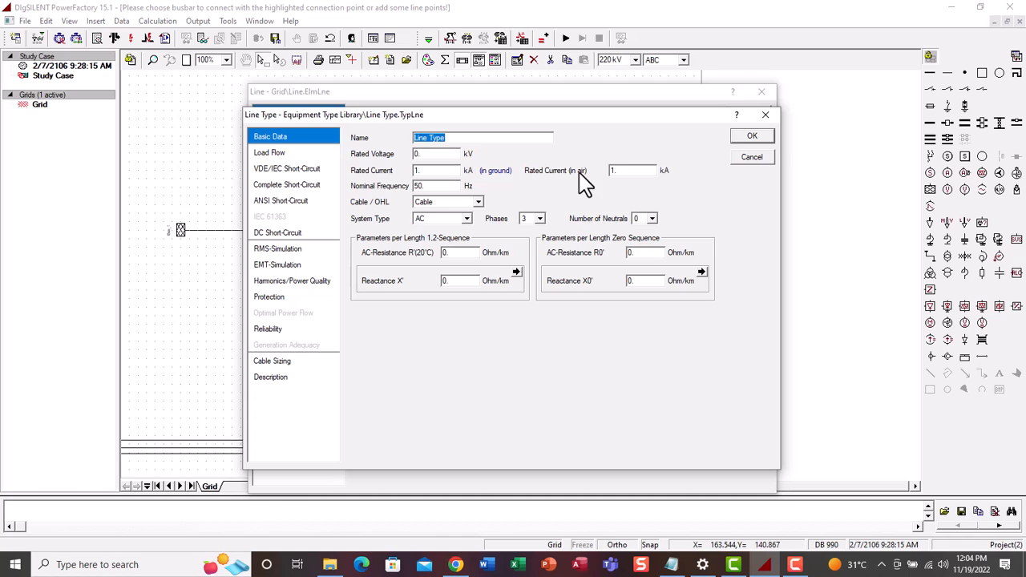
pyautogui.write('Line_2')
pyautogui.click(430, 157)
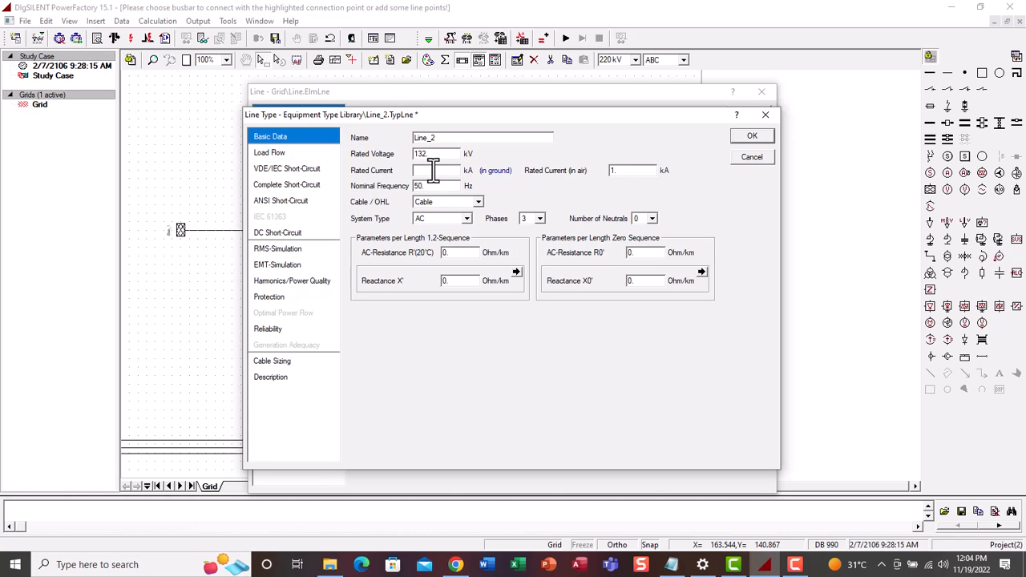
# Step: Set the Line_2 type's in-ground rated current to 50.4 kA, 1,2-sequence AC resistance to 0.524 Ohm/km and reactance to 0.97 Ohm/km
pyautogui.write('50.4')
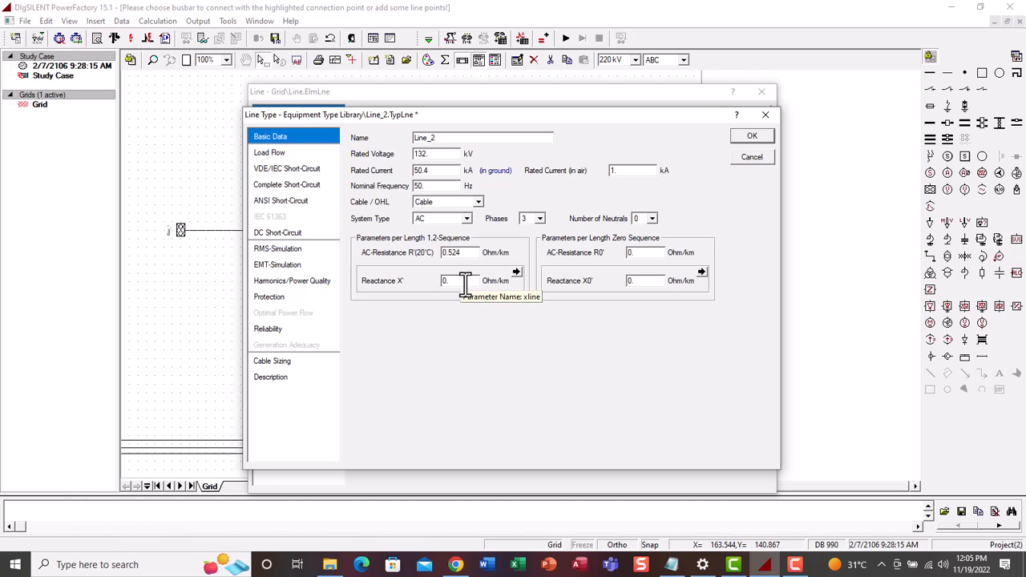
pyautogui.write('.0')
pyautogui.press('BackSpace')
pyautogui.press('BackSpace')
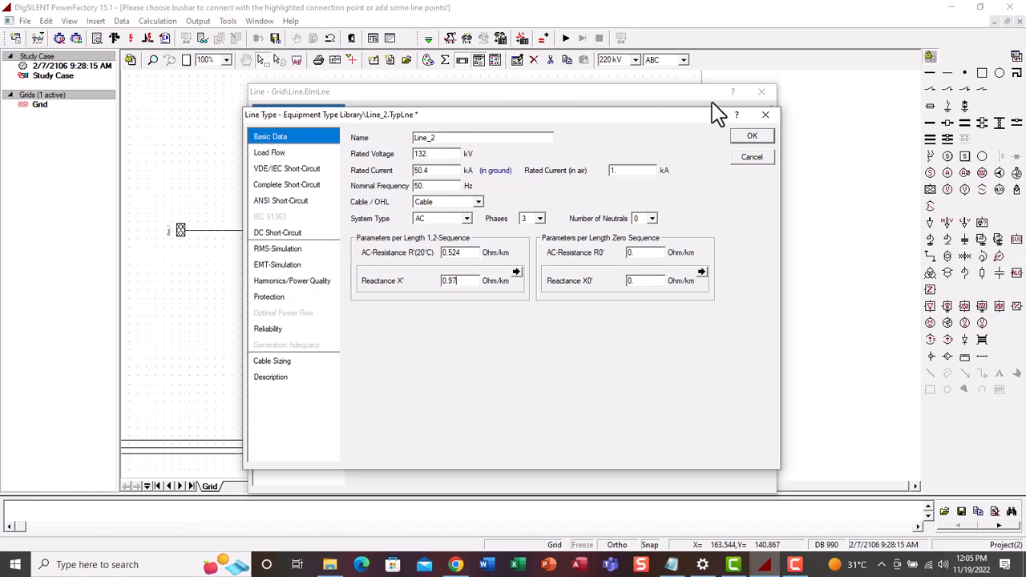
pyautogui.click(750, 136)
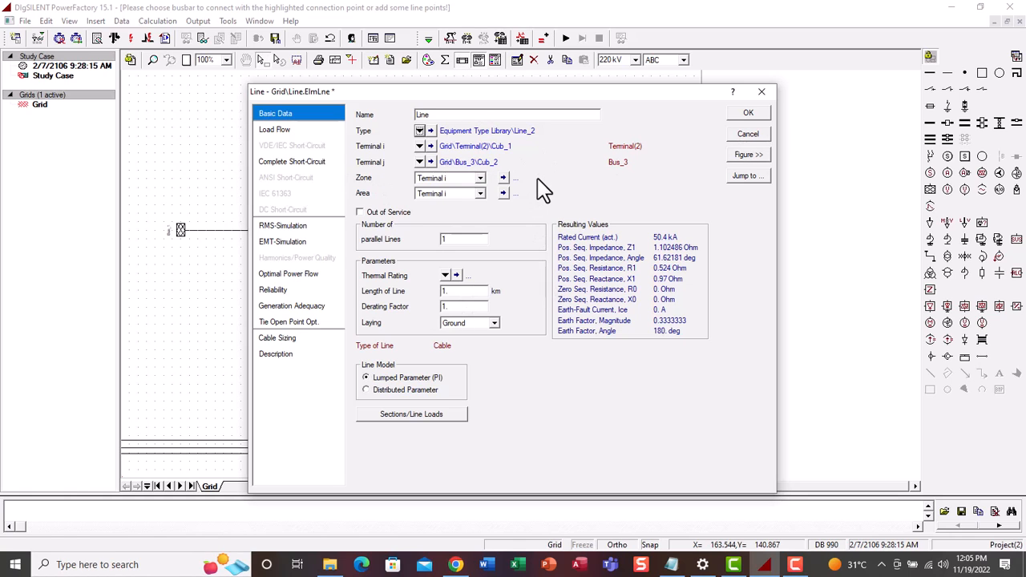
# Step: Set the length of the line between Terminal(2) and Bus_3 to 128 km and rename the line as Line_2
pyautogui.click(456, 294)
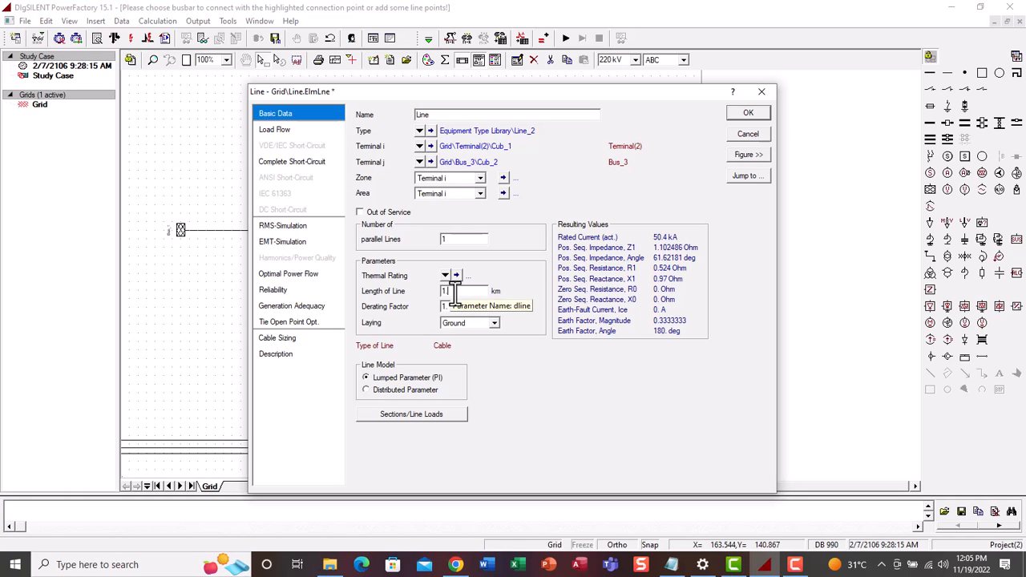
pyautogui.press('BackSpace')
pyautogui.press('BackSpace')
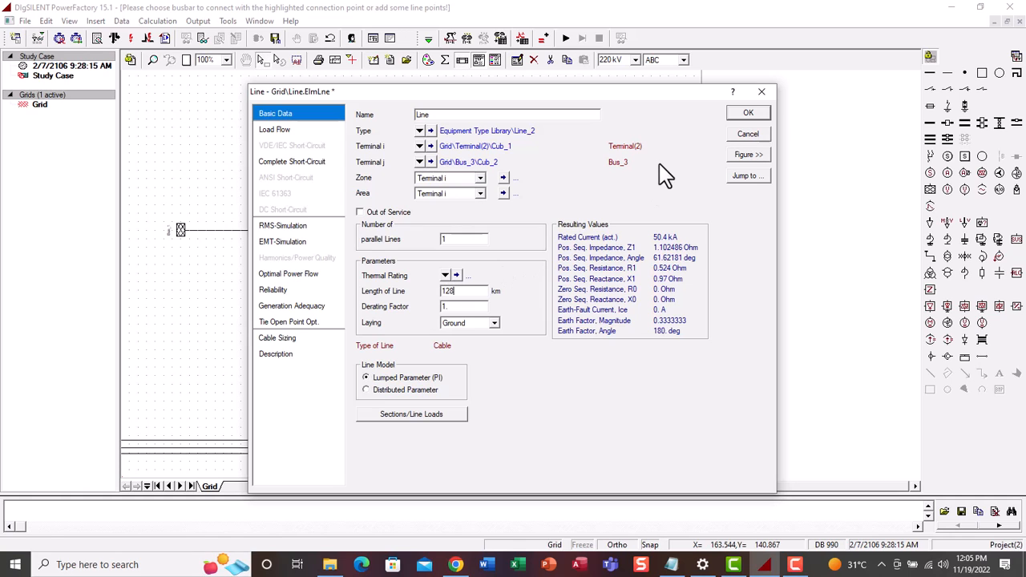
pyautogui.click(455, 116)
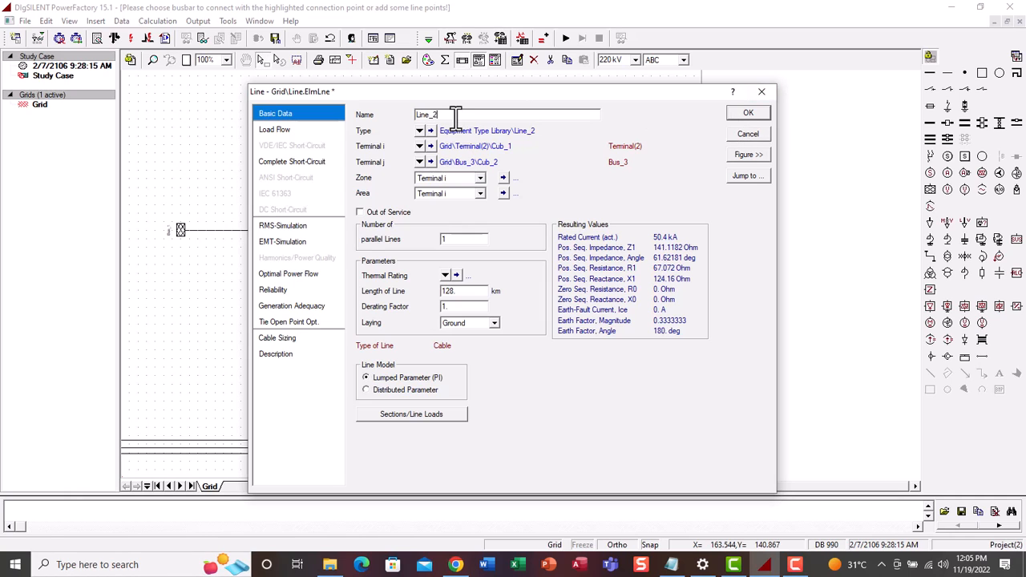
pyautogui.click(766, 117)
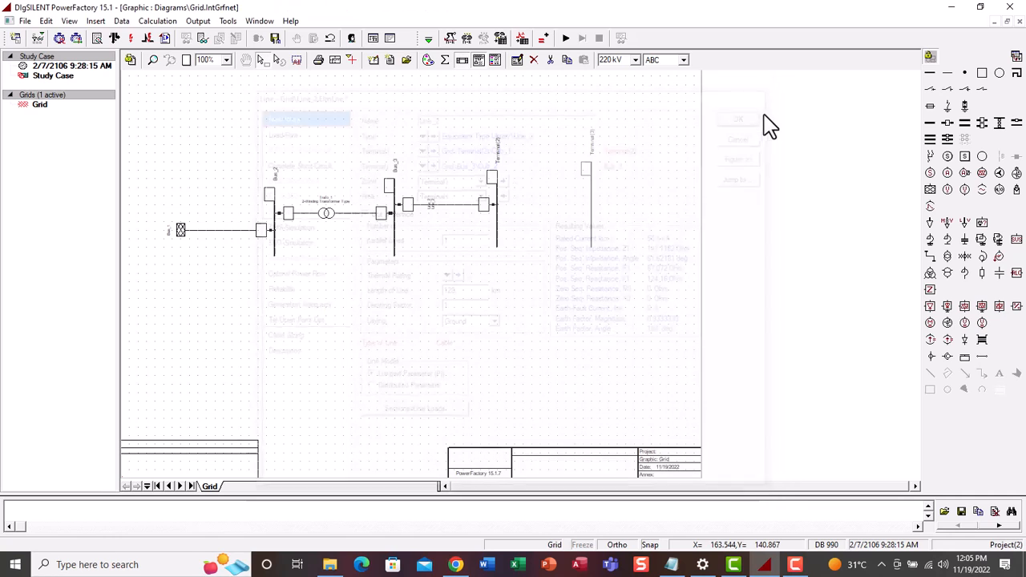
pyautogui.click(513, 336)
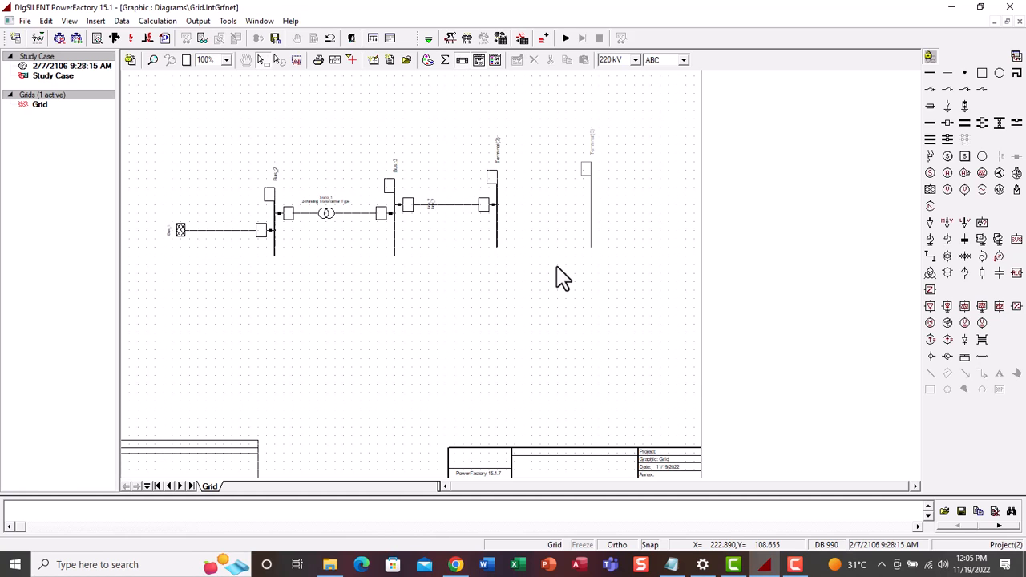
pyautogui.doubleClick(497, 201)
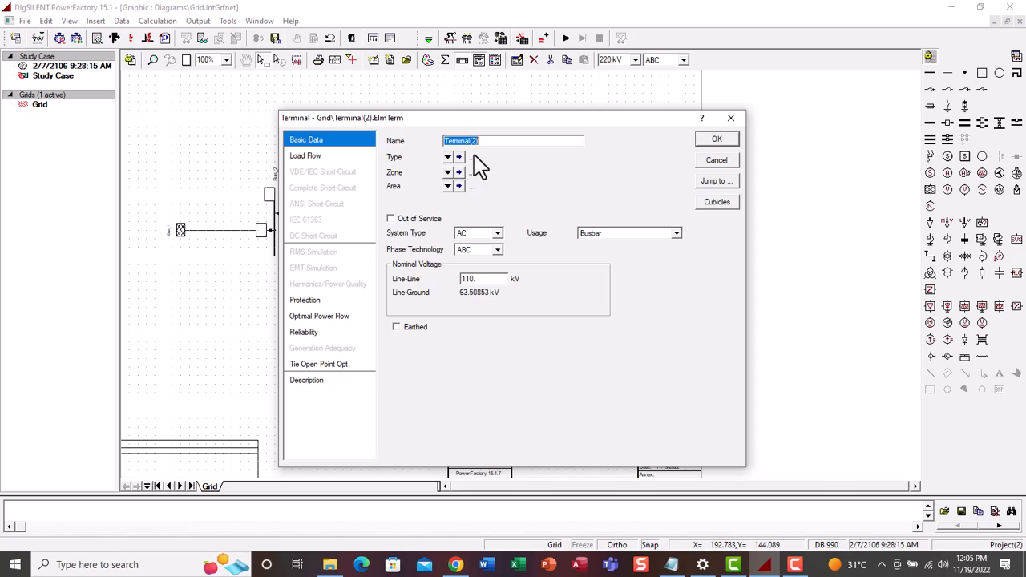
pyautogui.click(730, 121)
pyautogui.click(510, 212)
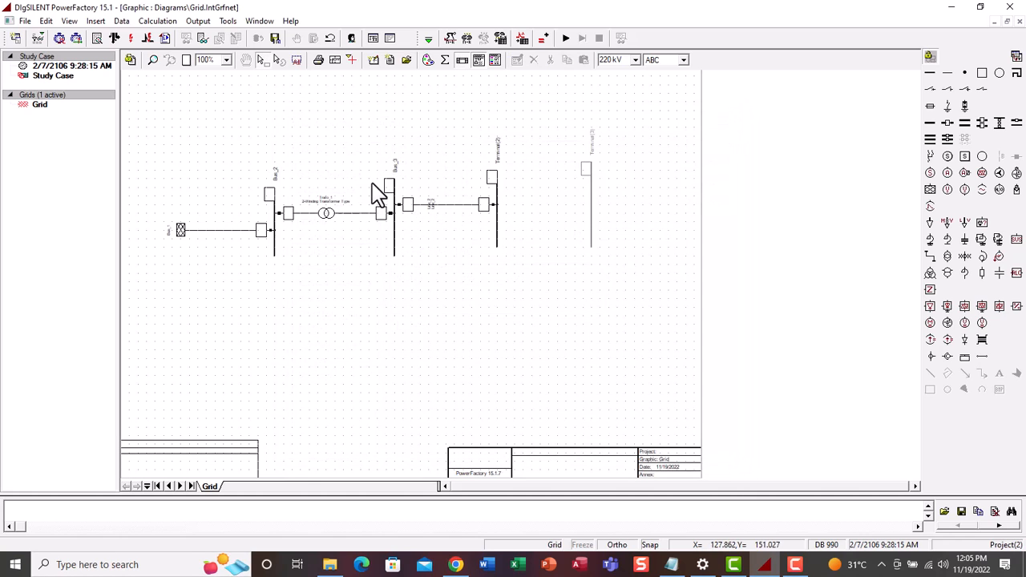
# Step: Rename Terminal(2) as Bus_4 and set its line-line nominal voltage to 132 kV
pyautogui.doubleClick(498, 208)
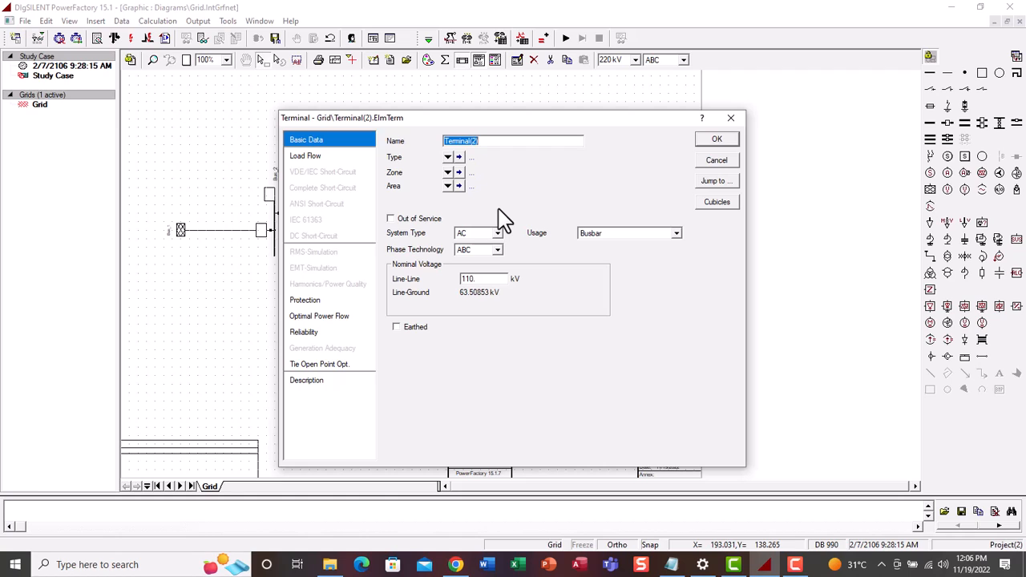
pyautogui.click(486, 278)
pyautogui.write('32')
pyautogui.write('4')
# Step: Create a new project busbar type named Bus_4 for the Bus_4 busbar
pyautogui.click(447, 156)
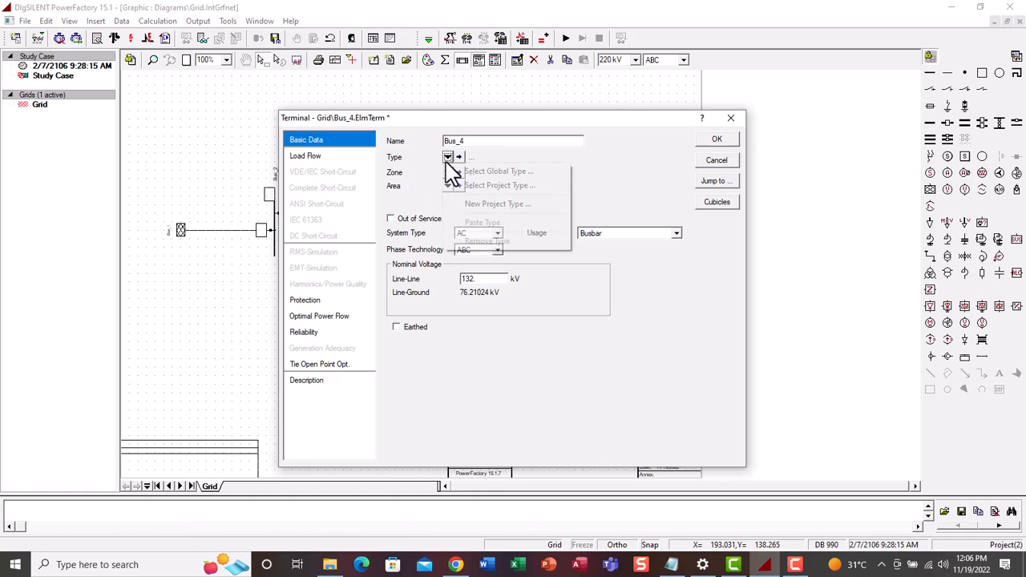
pyautogui.click(489, 211)
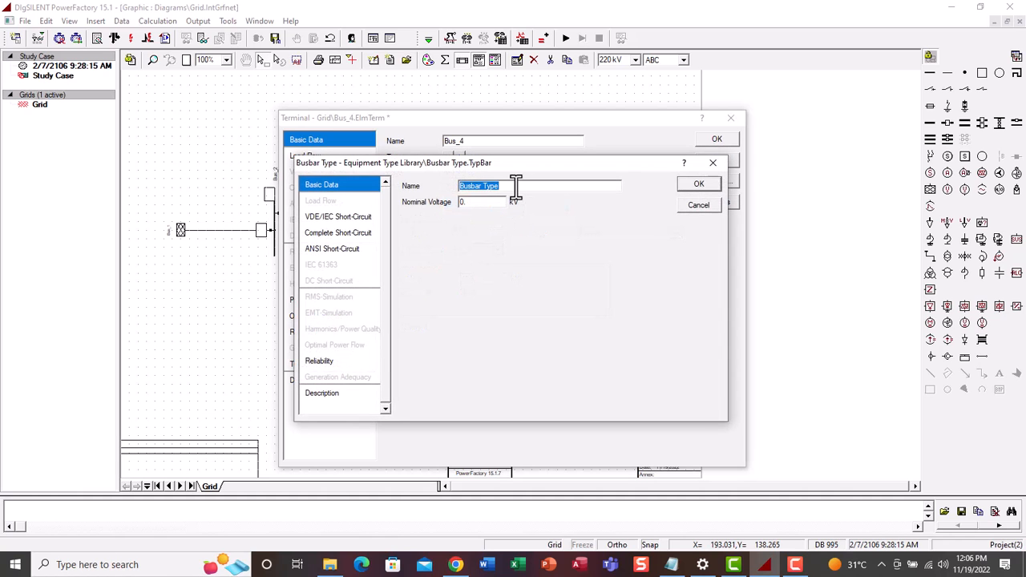
pyautogui.click(516, 185)
pyautogui.press('BackSpace')
pyautogui.press('BackSpace')
pyautogui.press('BackSpace')
pyautogui.press('BackSpace')
pyautogui.press('BackSpace')
pyautogui.press('BackSpace')
pyautogui.press('BackSpace')
pyautogui.write('_4')
# Step: Set the Bus_4 busbar type's nominal voltage to 132 kV and apply the type to the busbar
pyautogui.click(468, 202)
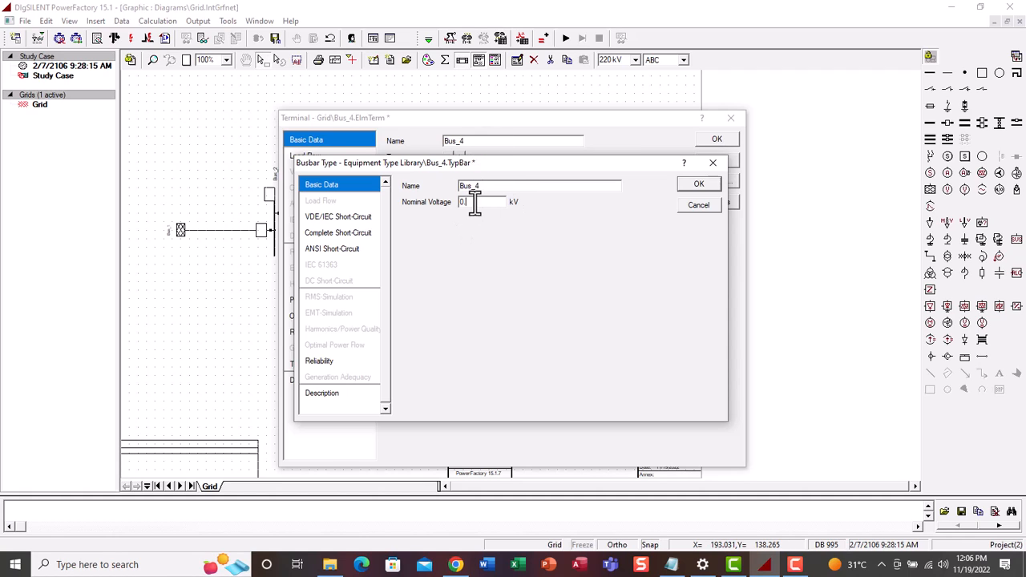
pyautogui.press('BackSpace')
pyautogui.press('BackSpace')
pyautogui.write('132')
pyautogui.click(709, 186)
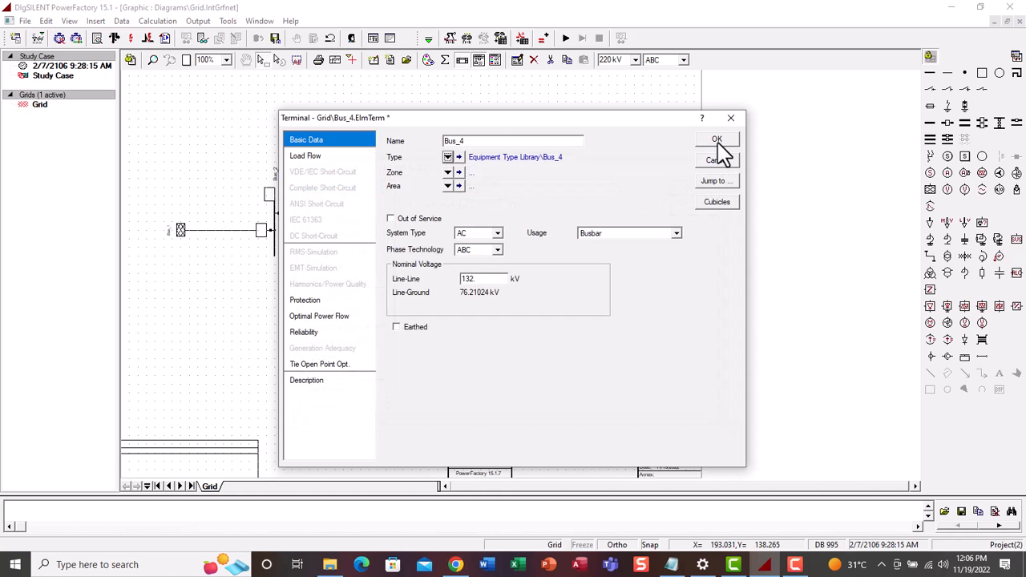
pyautogui.click(717, 143)
pyautogui.click(521, 235)
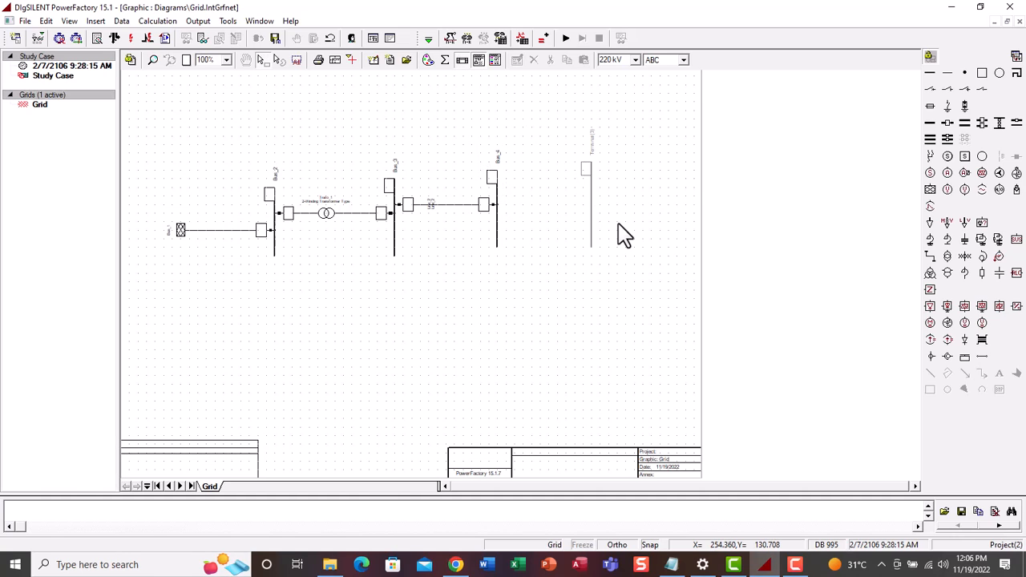
# Step: Insert a two-winding transformer connecting Terminal(3) and Bus_4
pyautogui.click(947, 257)
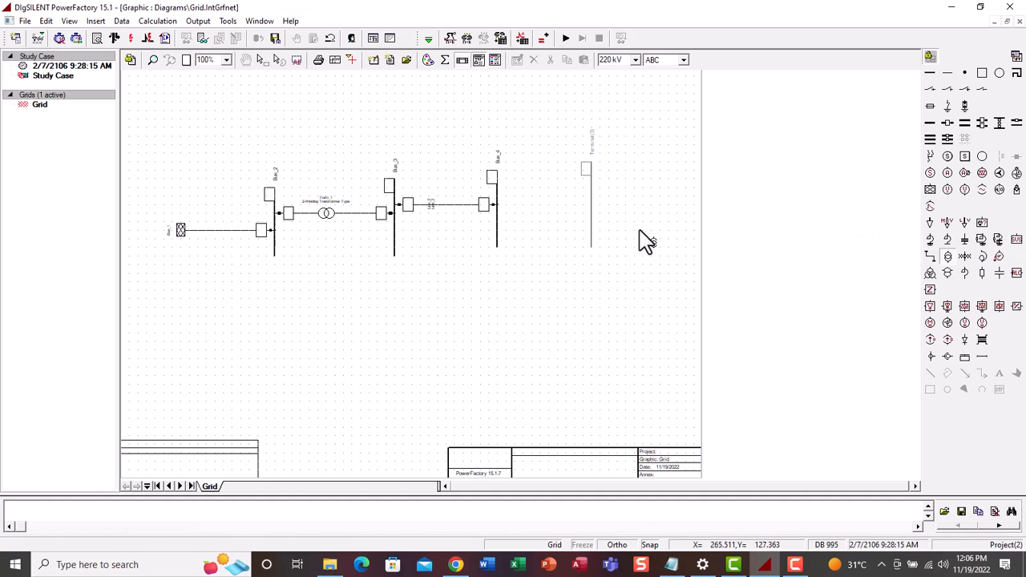
pyautogui.click(543, 210)
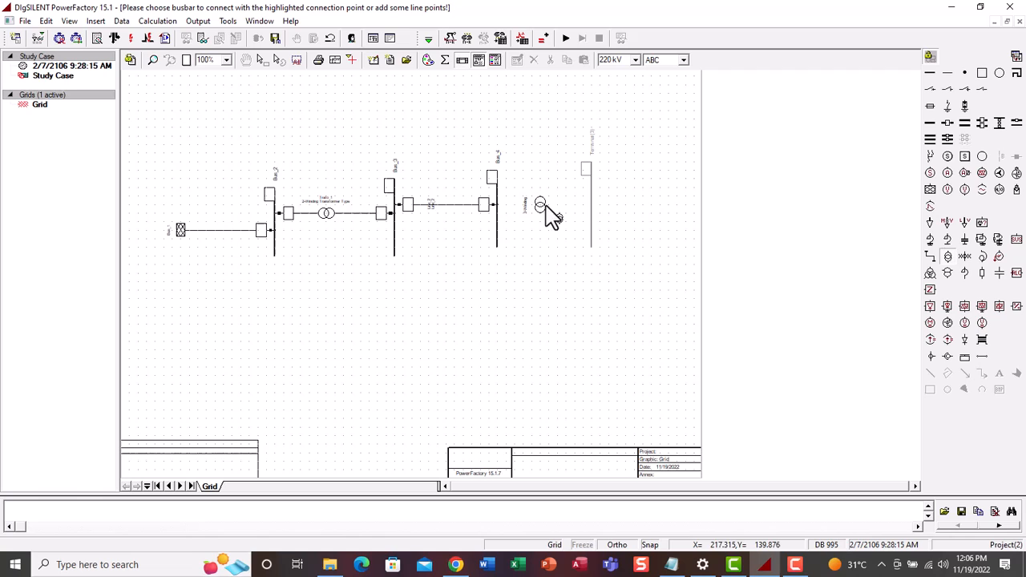
pyautogui.click(591, 201)
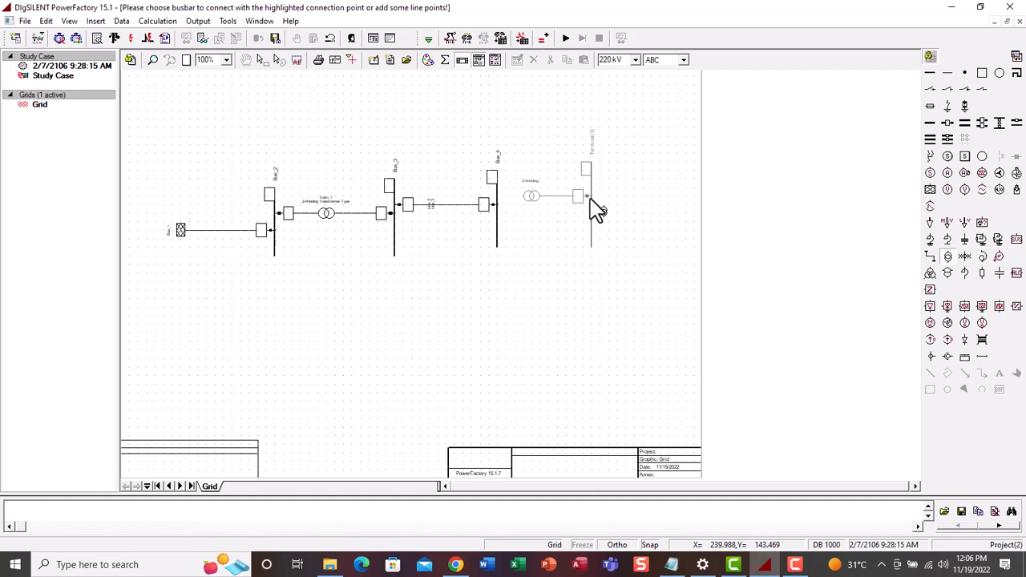
pyautogui.click(500, 204)
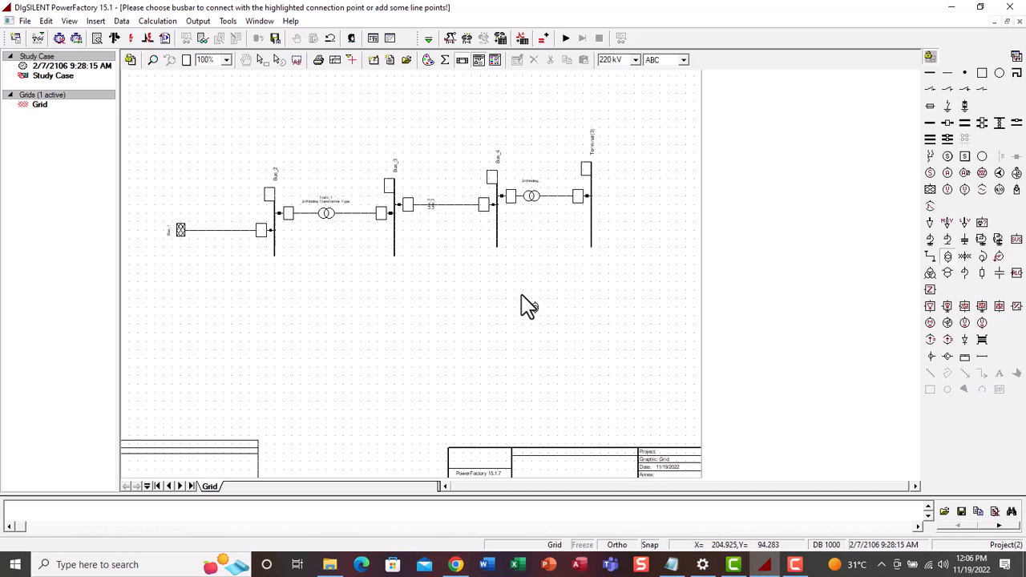
pyautogui.press('Escape')
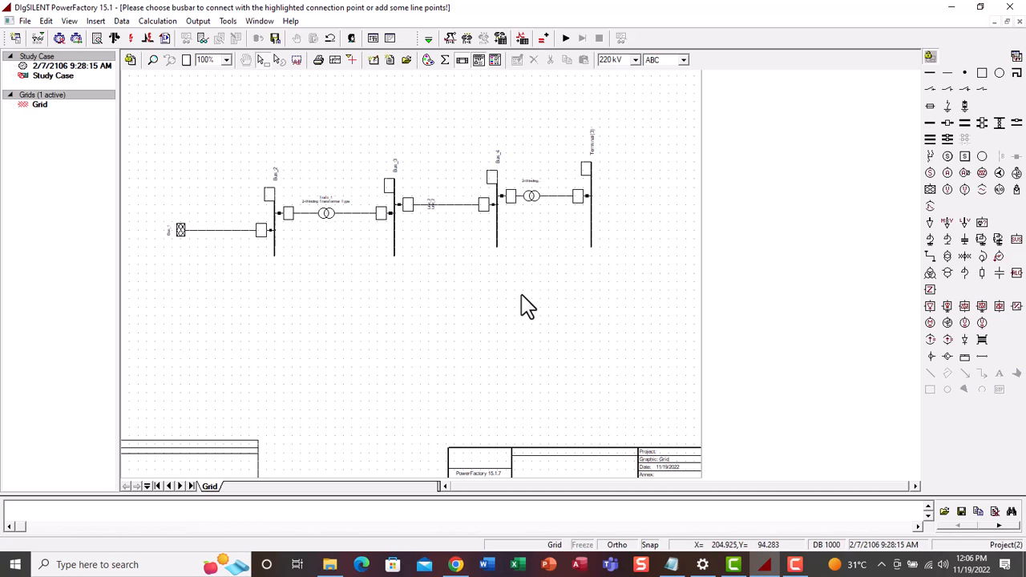
# Step: Rename the transformer between Bus_4 and Terminal(3) as Trafo_2 and create a new project type for it, also named Trafo_2
pyautogui.doubleClick(536, 199)
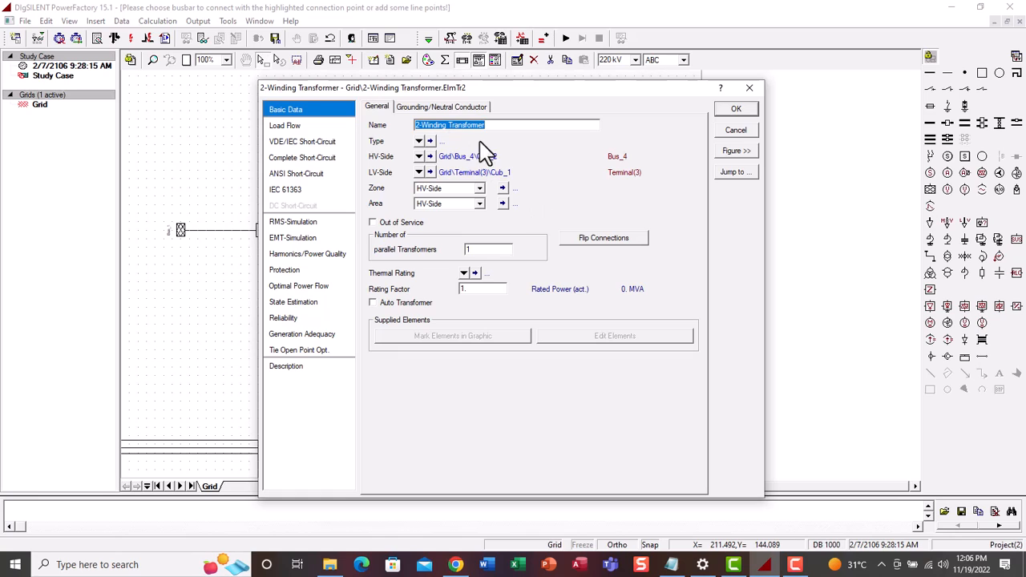
pyautogui.click(496, 126)
pyautogui.moveTo(496, 126); pyautogui.dragTo(416, 129)
pyautogui.write('Tra')
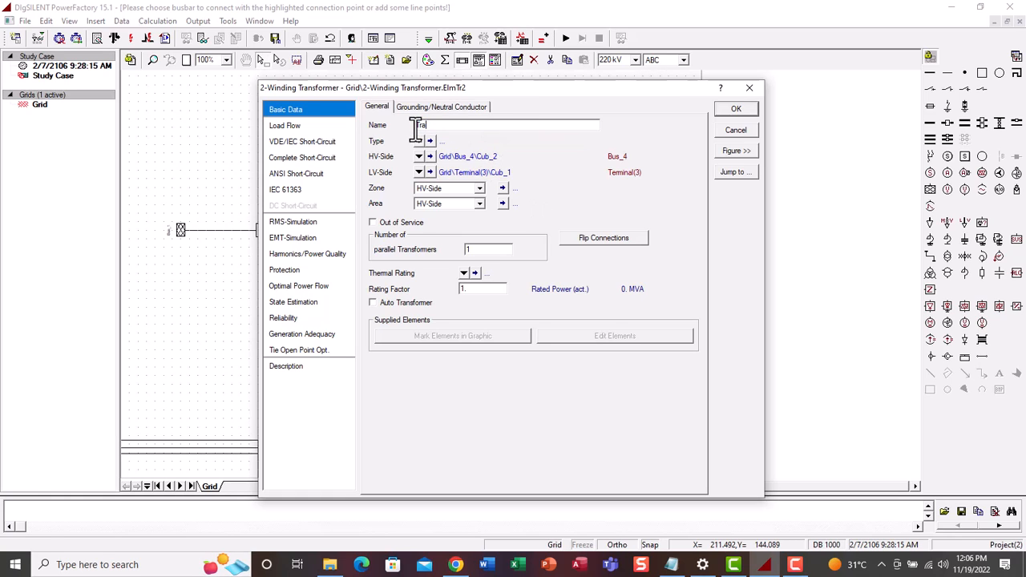
pyautogui.write('fo_2')
pyautogui.click(418, 142)
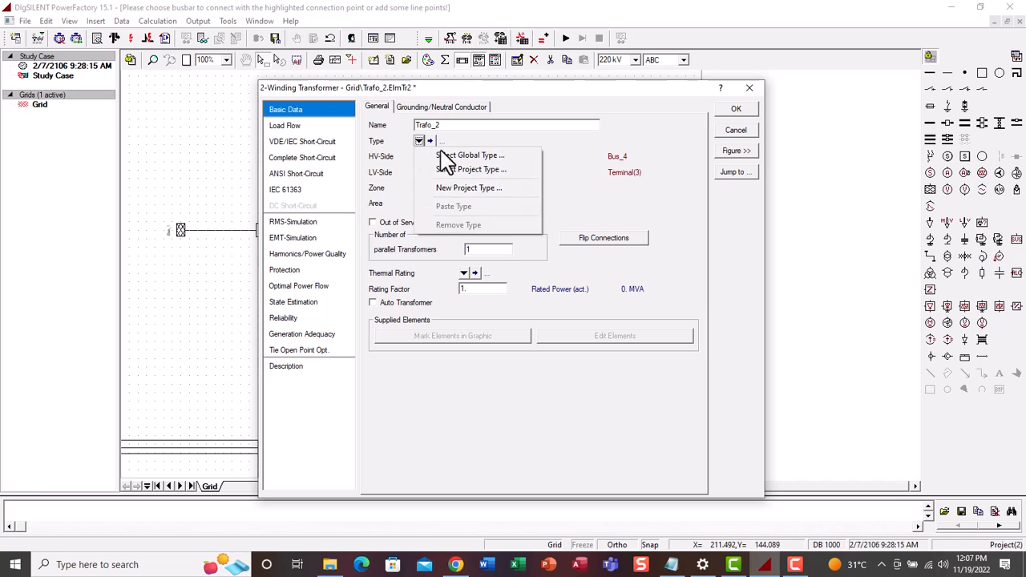
pyautogui.click(454, 191)
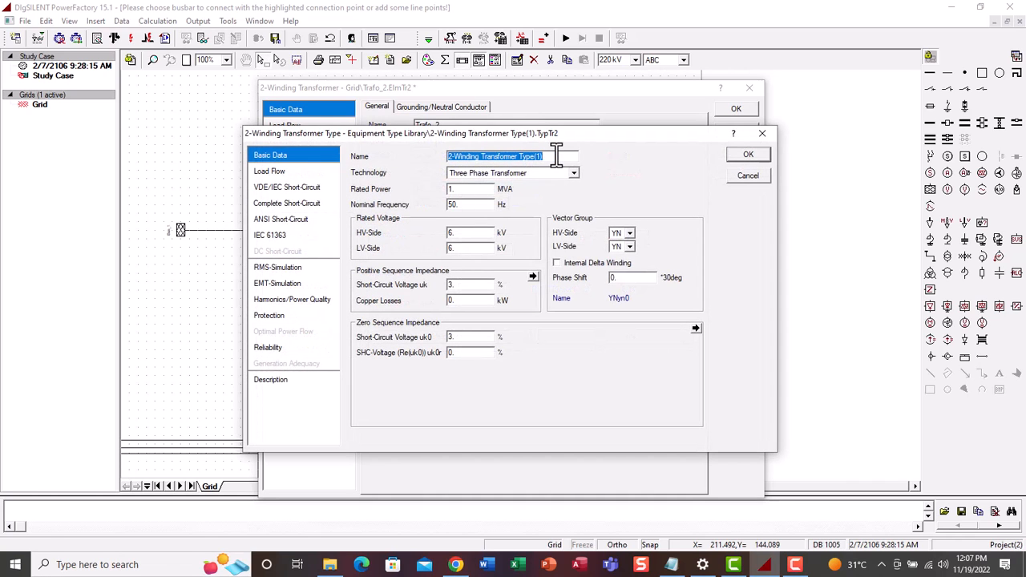
pyautogui.write('Trafo')
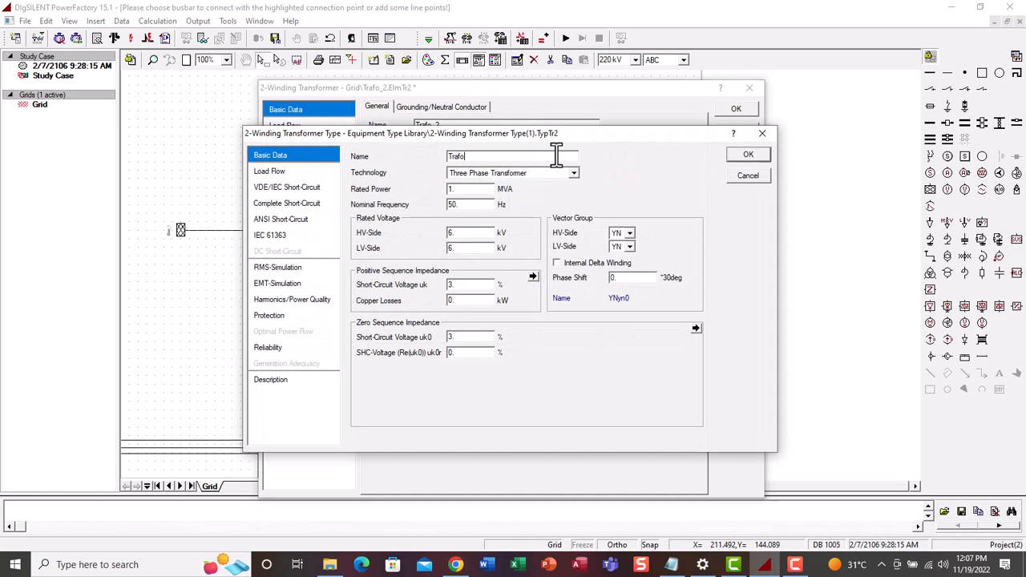
pyautogui.write('_2')
# Step: Set the Trafo_2 type's rated power to 50 MVA and its rated voltages to 132 kV on the HV side and 15 kV on the LV side
pyautogui.click(474, 188)
pyautogui.press('BackSpace')
pyautogui.press('BackSpace')
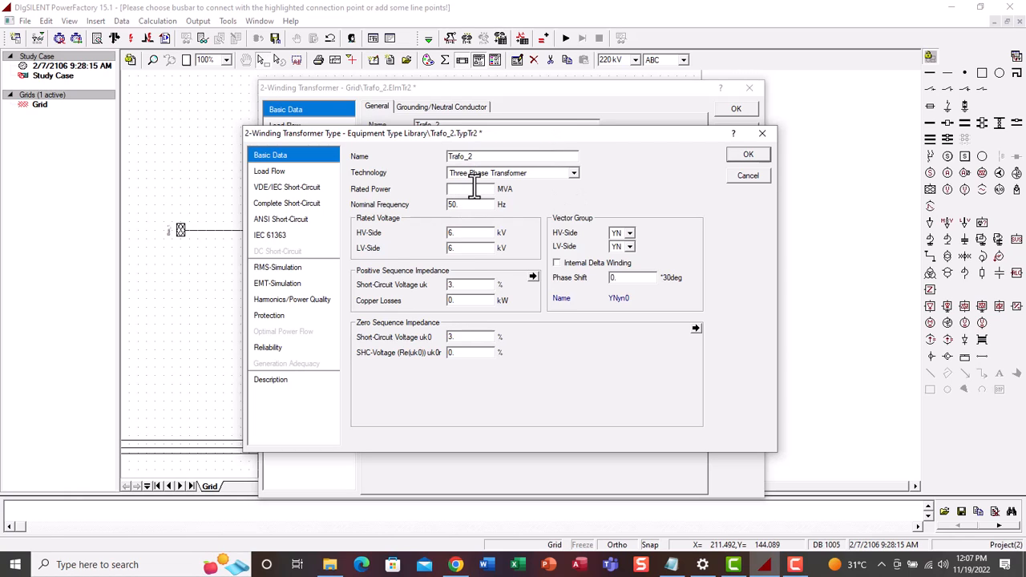
pyautogui.write('50')
pyautogui.click(468, 205)
pyautogui.write('0')
pyautogui.press('BackSpace')
pyautogui.press('BackSpace')
pyautogui.write('132')
pyautogui.press('BackSpace')
pyautogui.press('BackSpace')
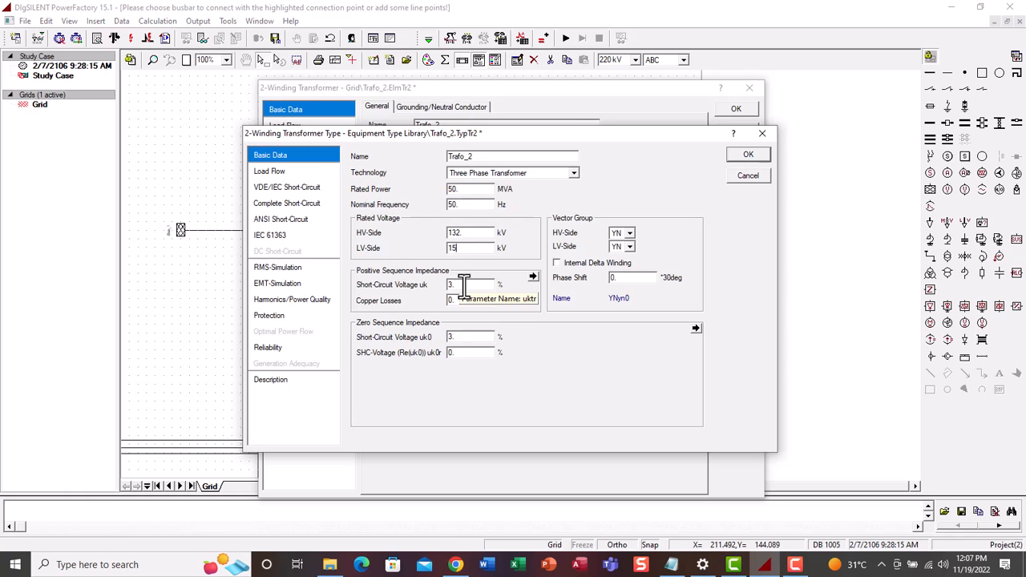
# Step: Set the Trafo_2 type's positive-sequence short-circuit voltage uk to 10 %, enter its copper losses and apply the type to the transformer
pyautogui.click(464, 285)
pyautogui.press('BackSpace')
pyautogui.press('BackSpace')
pyautogui.write('10')
pyautogui.click(461, 300)
pyautogui.press('BackSpace')
pyautogui.press('BackSpace')
pyautogui.click(748, 155)
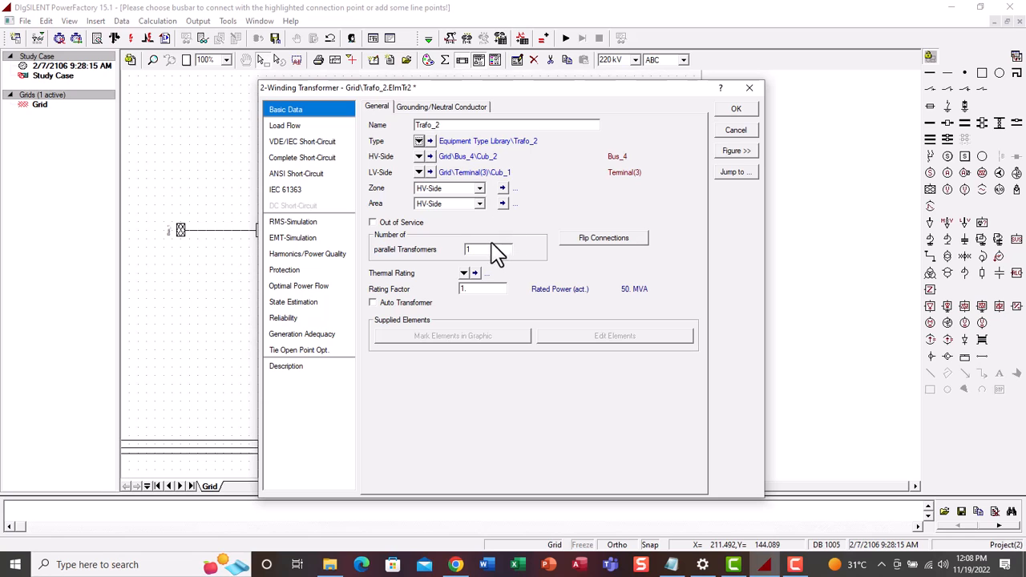
pyautogui.click(736, 110)
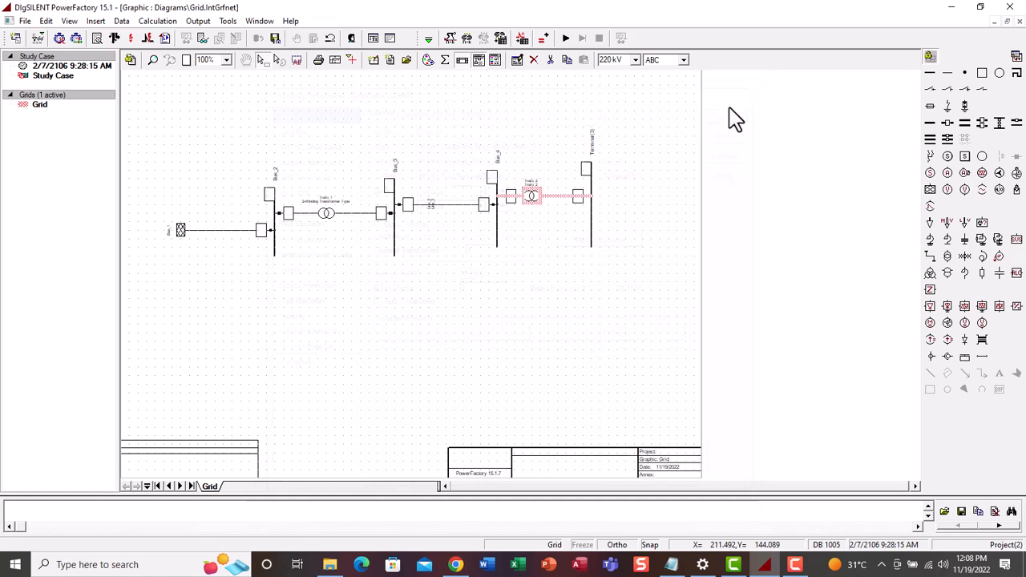
pyautogui.click(486, 347)
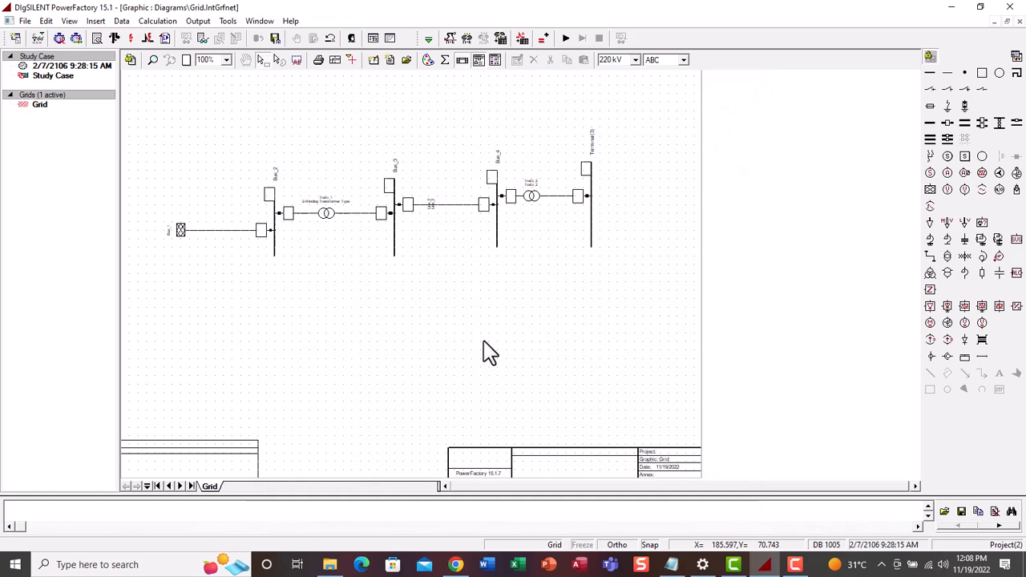
# Step: Create a new project type for Trafo_1 with rated voltages of 220 kV on the HV side and 132 kV on the LV side
pyautogui.doubleClick(331, 217)
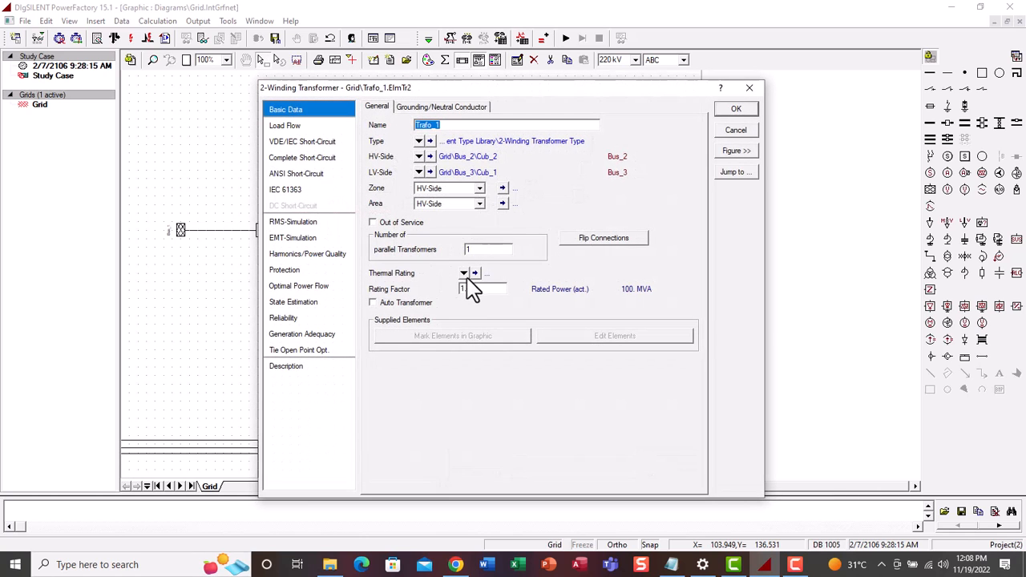
pyautogui.click(419, 142)
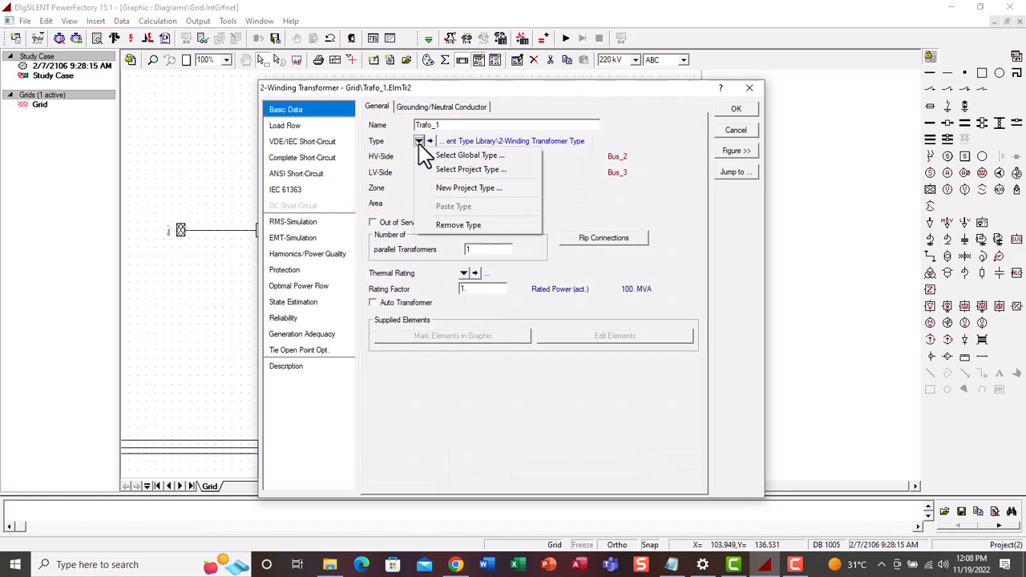
pyautogui.click(471, 193)
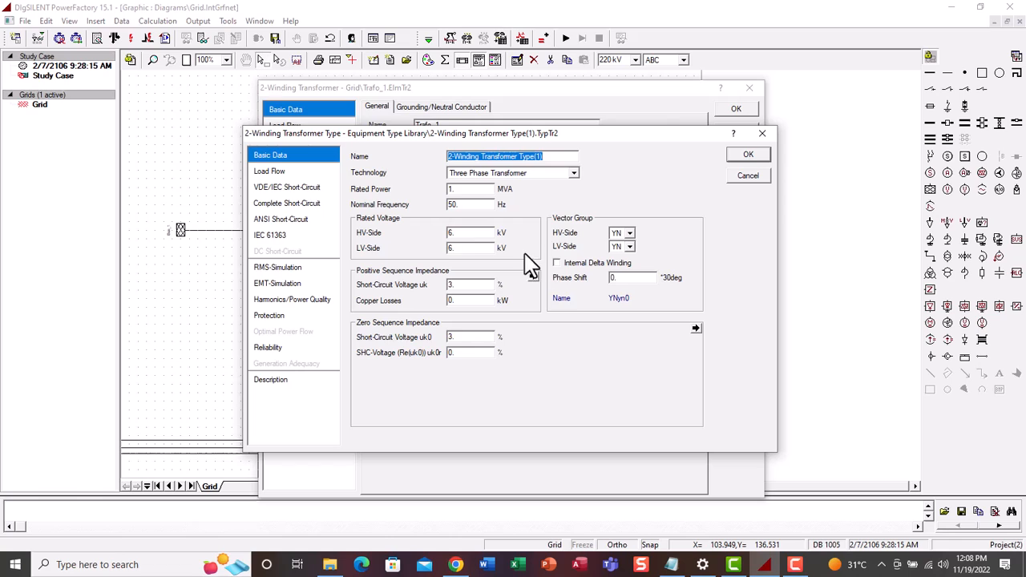
pyautogui.click(463, 232)
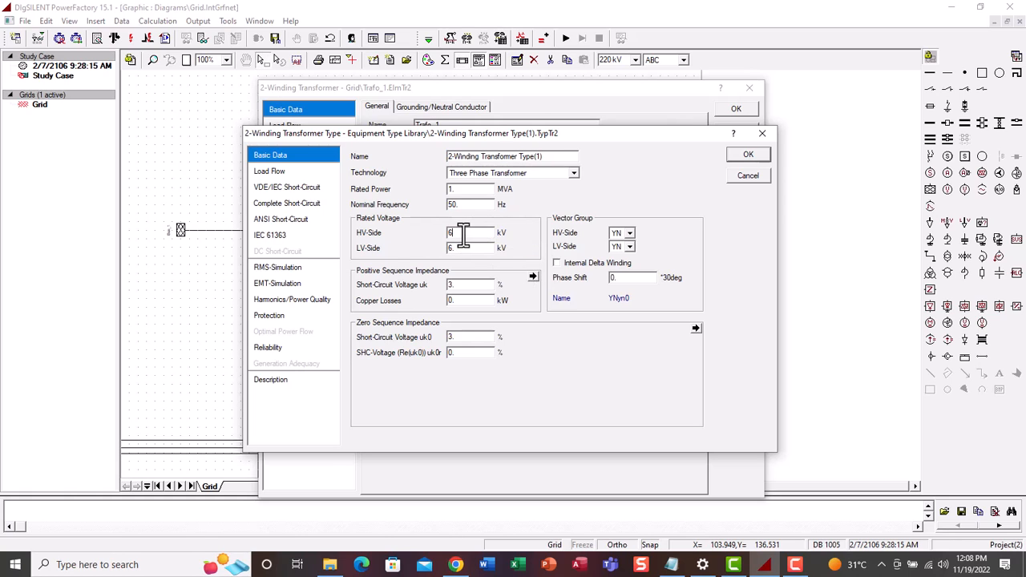
pyautogui.press('BackSpace')
pyautogui.press('BackSpace')
pyautogui.write('220')
pyautogui.click(471, 250)
pyautogui.press('BackSpace')
pyautogui.press('BackSpace')
pyautogui.write('132')
# Step: Set the new Trafo_1 transformer type's short-circuit voltage uk to 6 %, copper losses to 6 kW and rated power to 100 MVA
pyautogui.click(466, 285)
pyautogui.press('BackSpace')
pyautogui.press('BackSpace')
pyautogui.write('6')
pyautogui.press('BackSpace')
pyautogui.press('BackSpace')
pyautogui.write('100')
# Step: Name the new transformer type Trafo_1 and assign it to the transformer between Bus_2 and Bus_3
pyautogui.moveTo(545, 157); pyautogui.dragTo(431, 158)
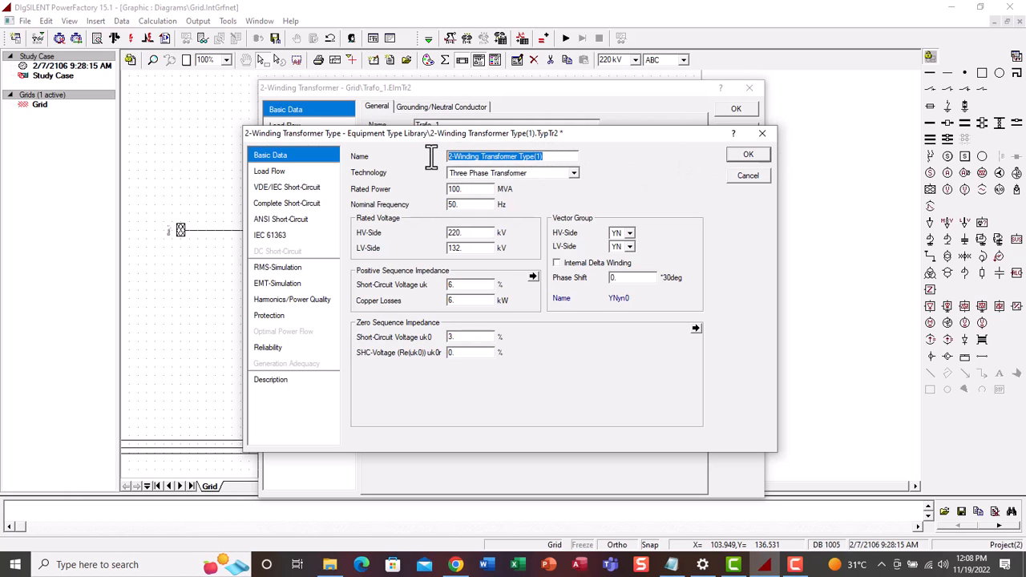
pyautogui.write('Trafo')
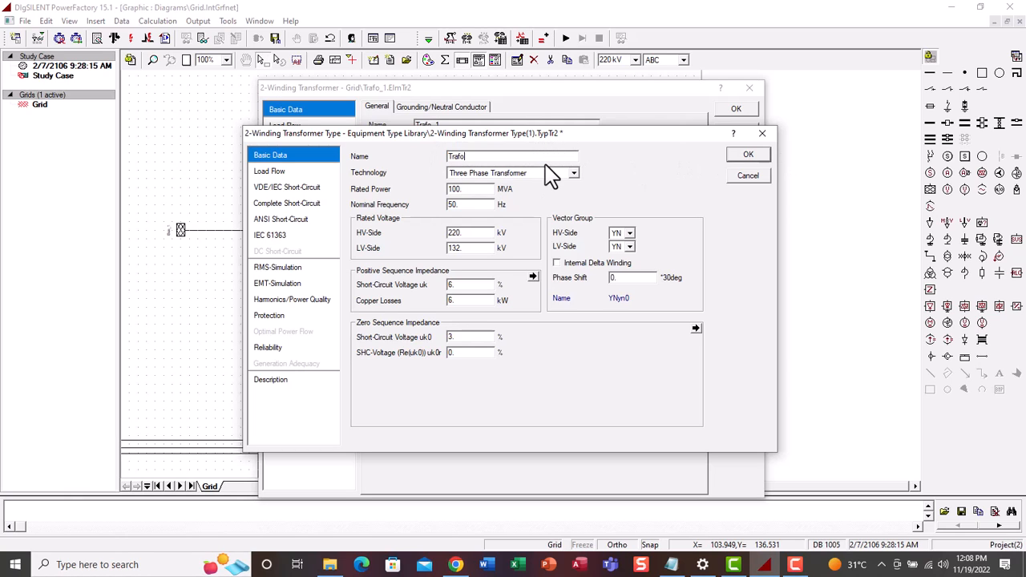
pyautogui.write('_1')
pyautogui.click(757, 155)
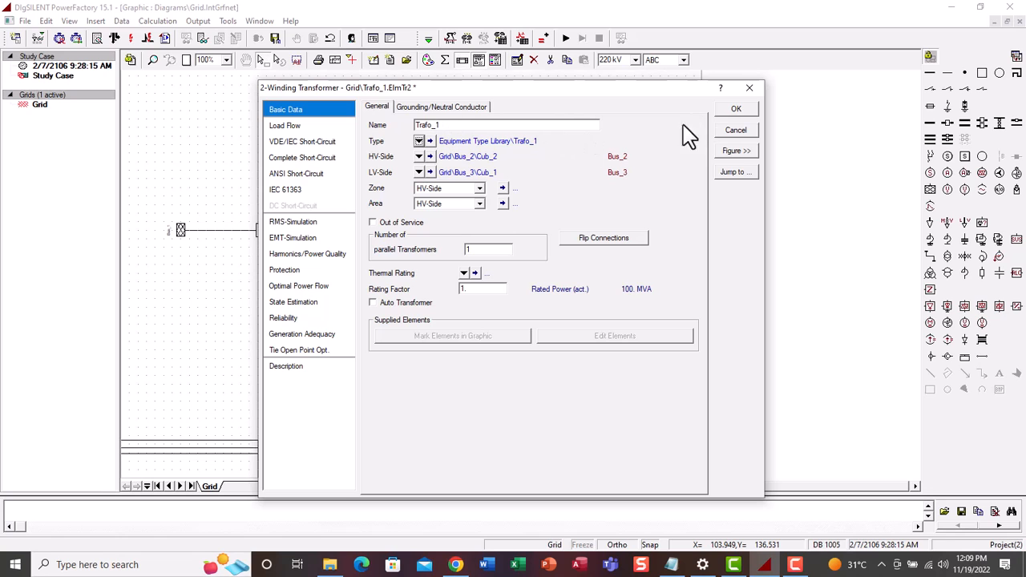
pyautogui.click(324, 128)
pyautogui.click(303, 110)
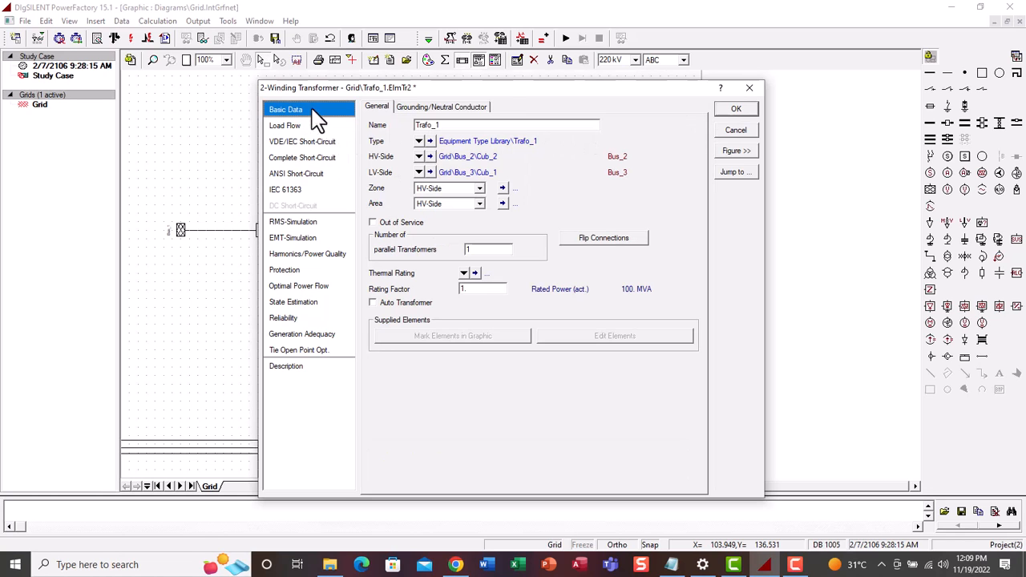
pyautogui.click(418, 141)
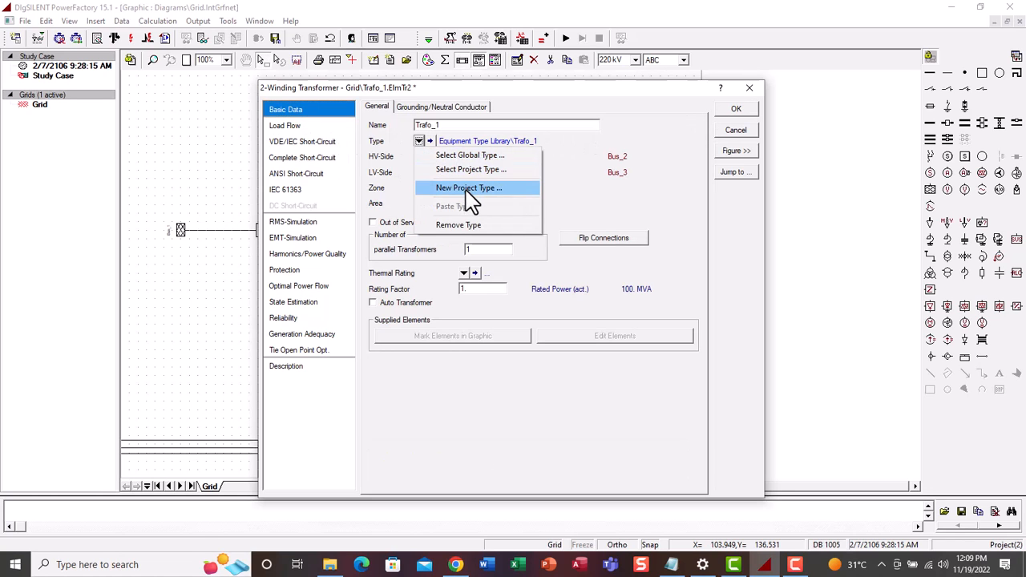
pyautogui.click(471, 189)
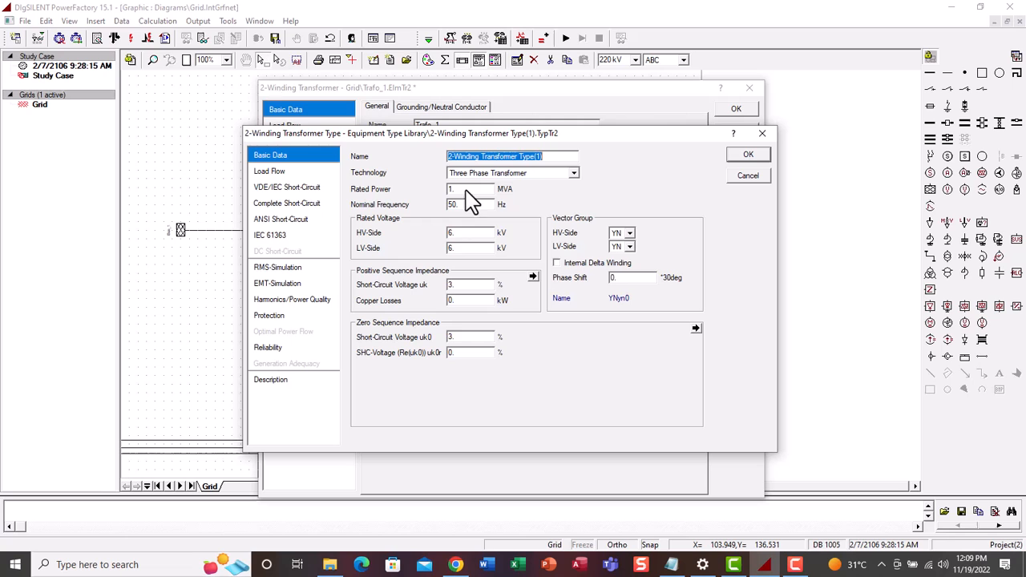
pyautogui.click(763, 134)
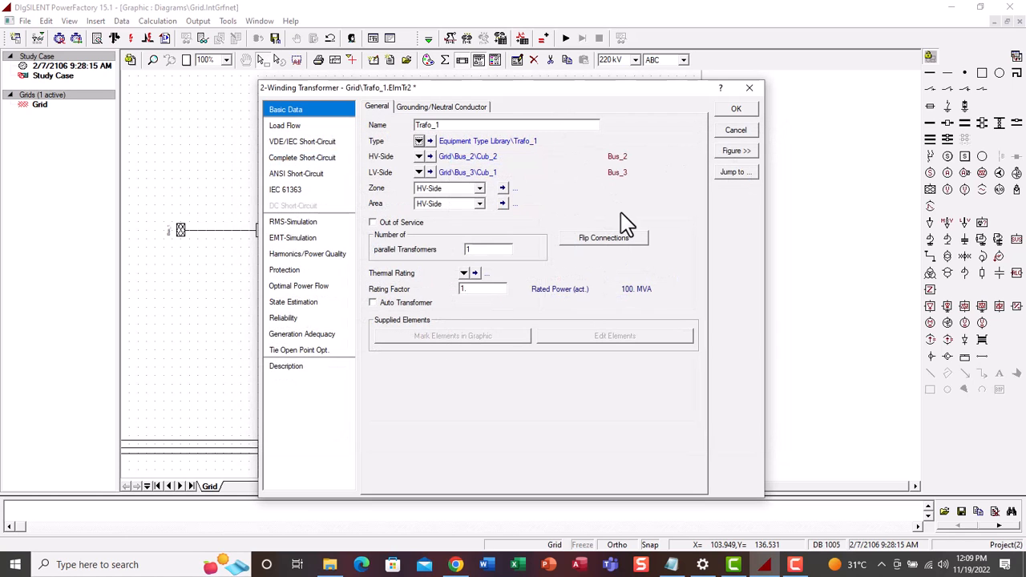
pyautogui.click(736, 110)
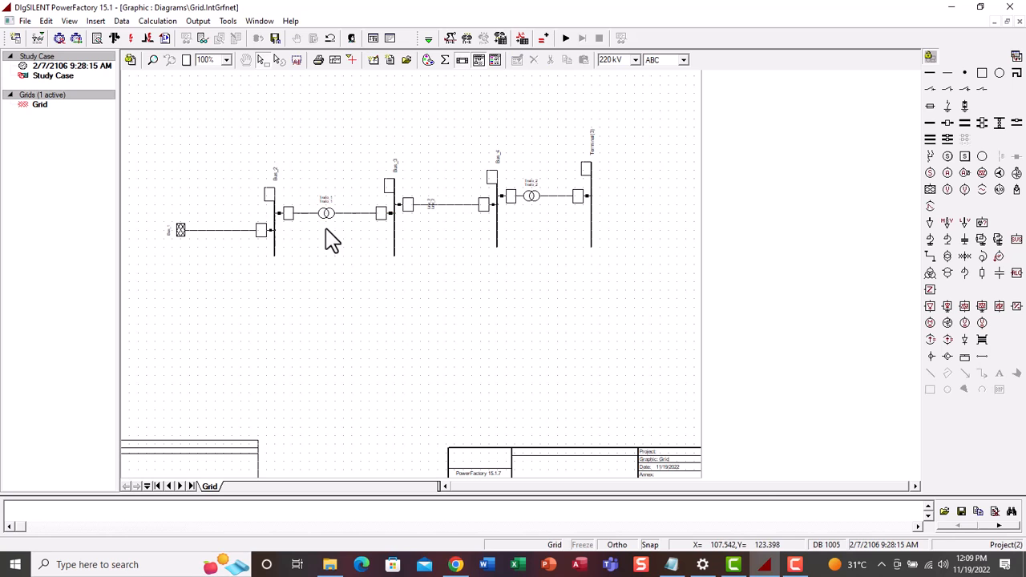
# Step: Create another project type for the transformer between Bus_2 and Bus_3, rated 220 kV on the HV side and 132 kV on the LV side
pyautogui.doubleClick(325, 215)
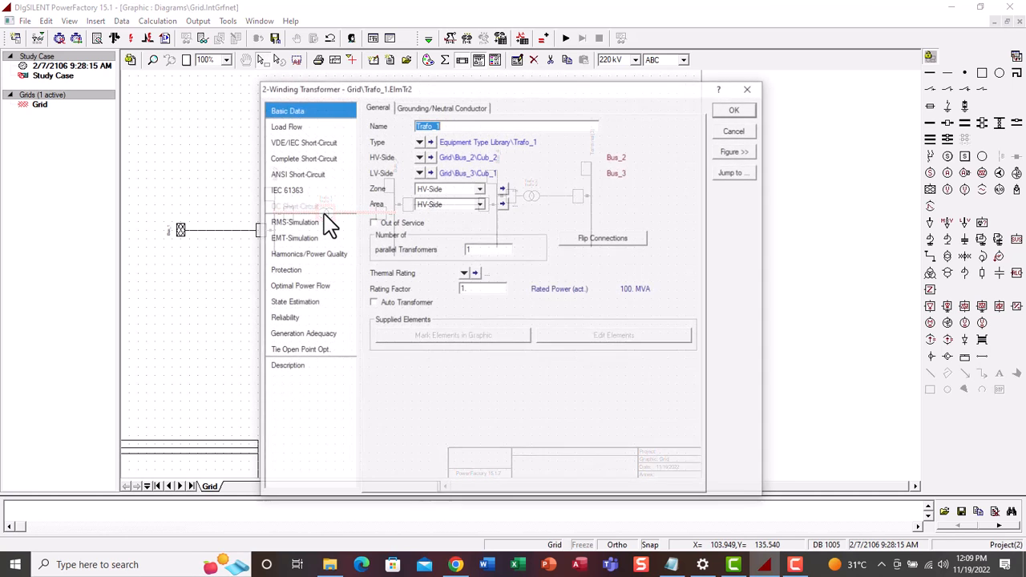
pyautogui.click(418, 141)
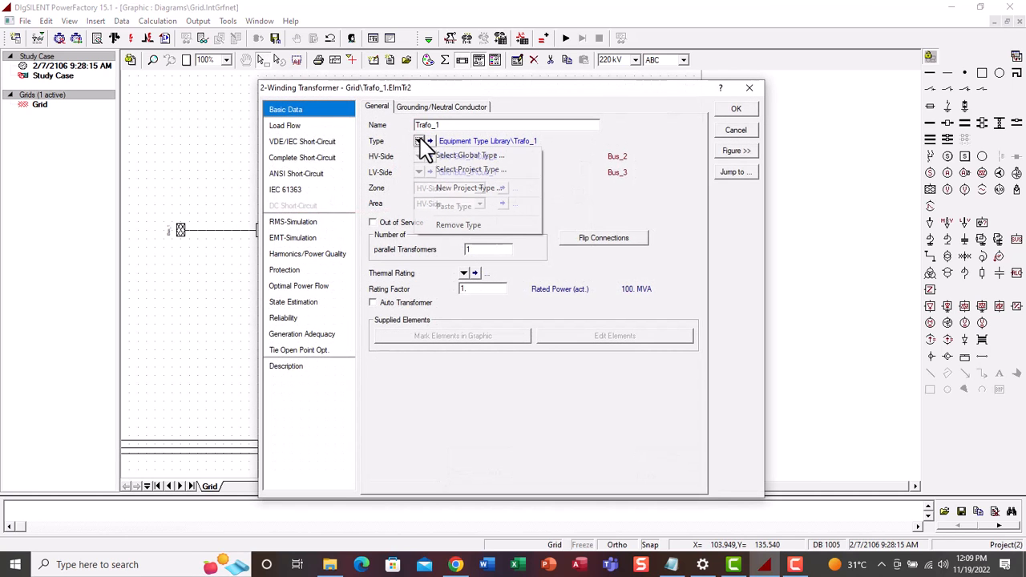
pyautogui.click(467, 189)
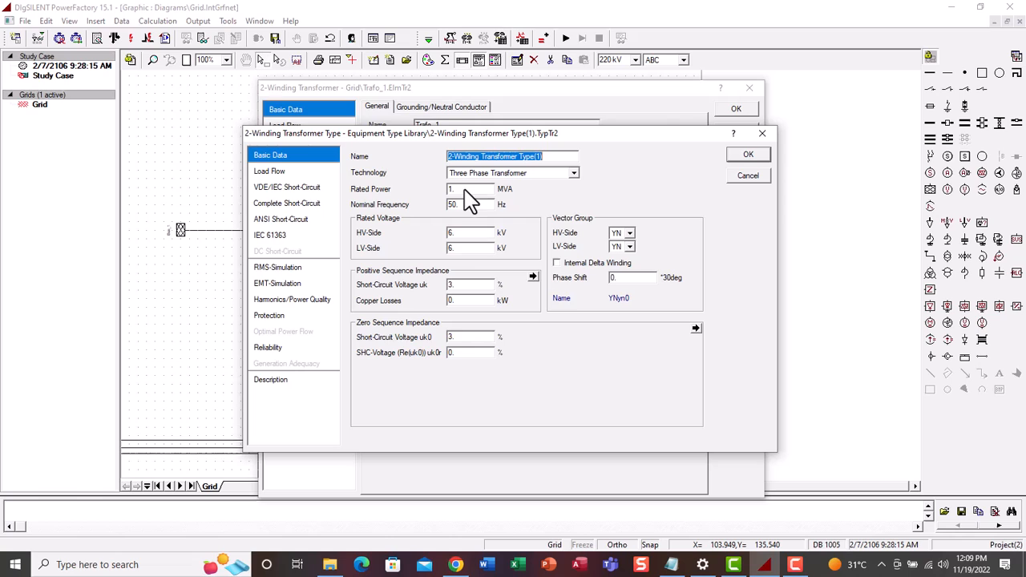
pyautogui.click(473, 235)
pyautogui.press('BackSpace')
pyautogui.write('220')
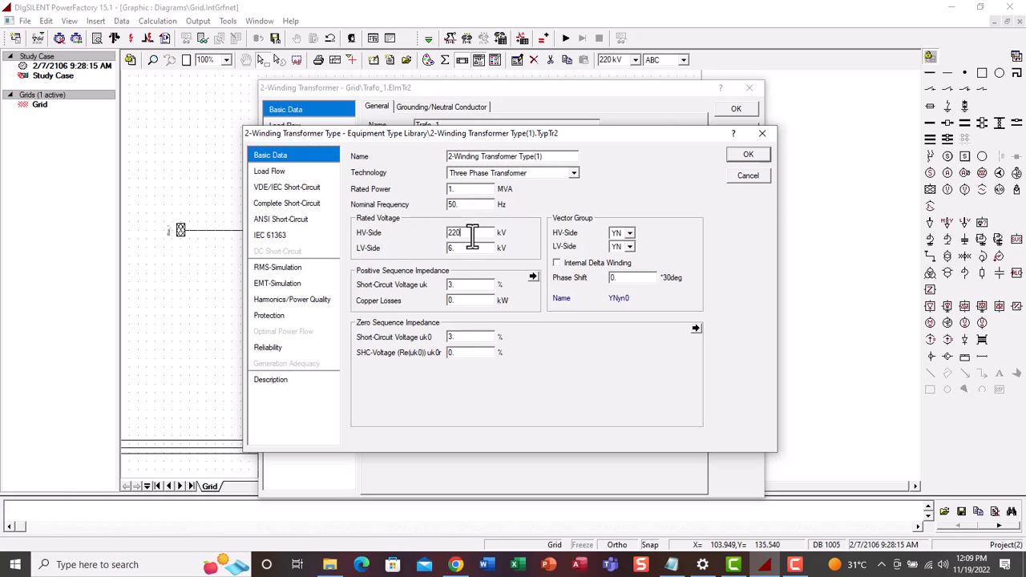
pyautogui.click(467, 248)
pyautogui.press('BackSpace')
pyautogui.write('132')
# Step: Set the new transformer type's short-circuit voltage uk to 6 %, copper losses to 6 kW and rated power to 100 MVA
pyautogui.click(458, 285)
pyautogui.press('BackSpace')
pyautogui.write('6')
pyautogui.click(459, 299)
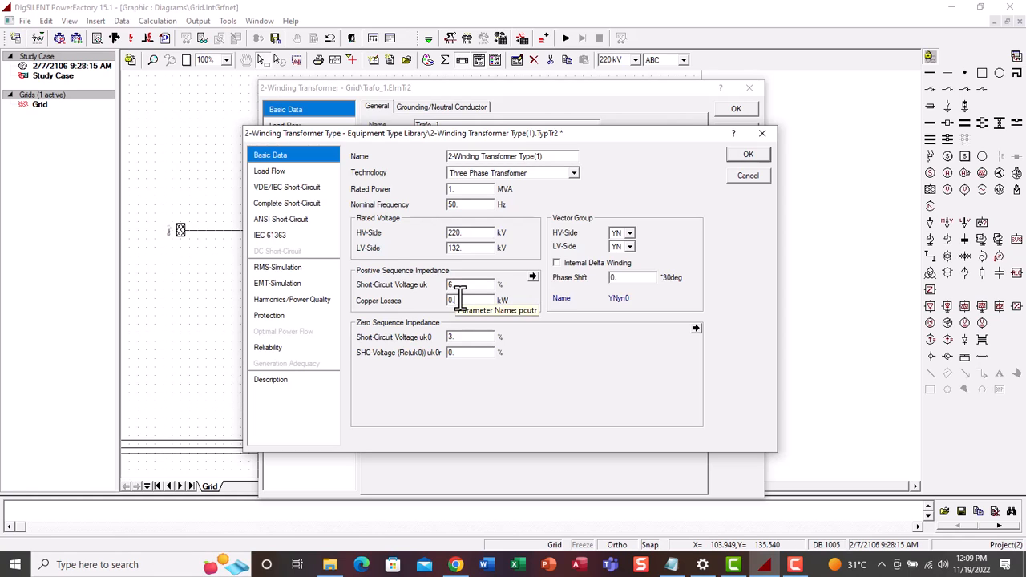
pyautogui.press('BackSpace')
pyautogui.press('BackSpace')
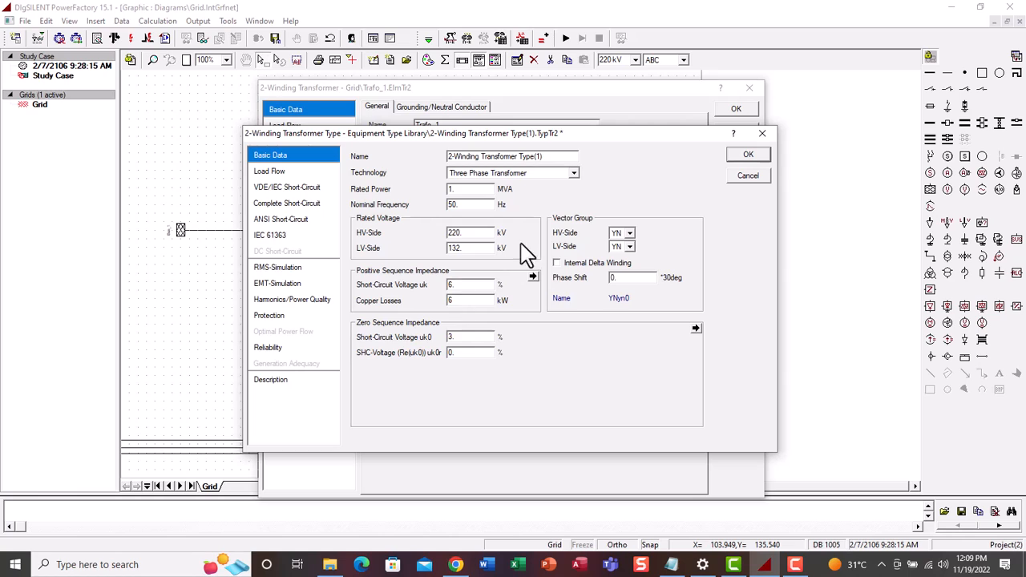
pyautogui.click(465, 191)
pyautogui.press('BackSpace')
pyautogui.press('BackSpace')
pyautogui.write('100')
# Step: Name the transformer type Trafo_1 and apply it to the transformer between Bus_2 and Bus_3
pyautogui.moveTo(555, 156); pyautogui.dragTo(420, 174)
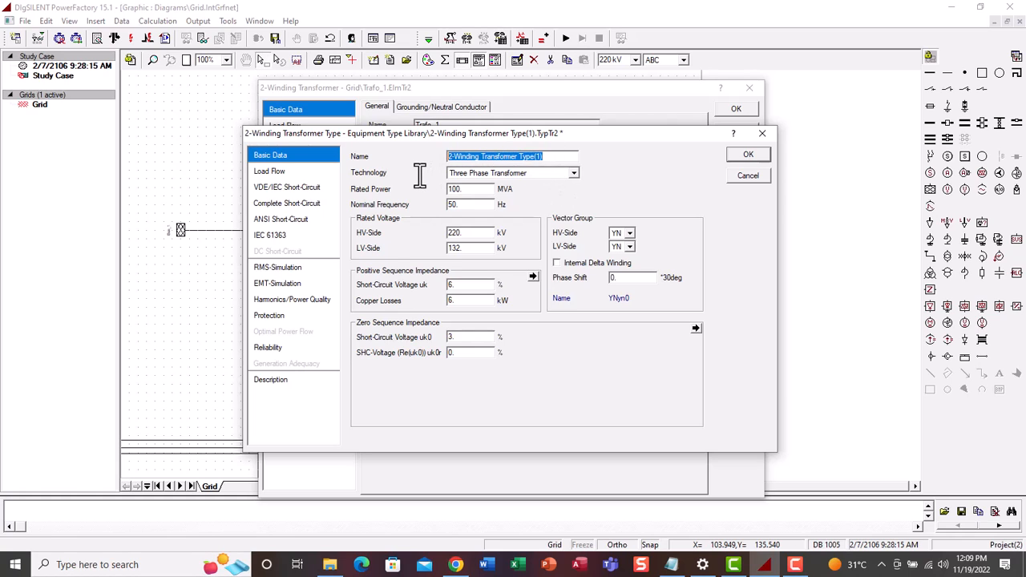
pyautogui.write('Trafo_')
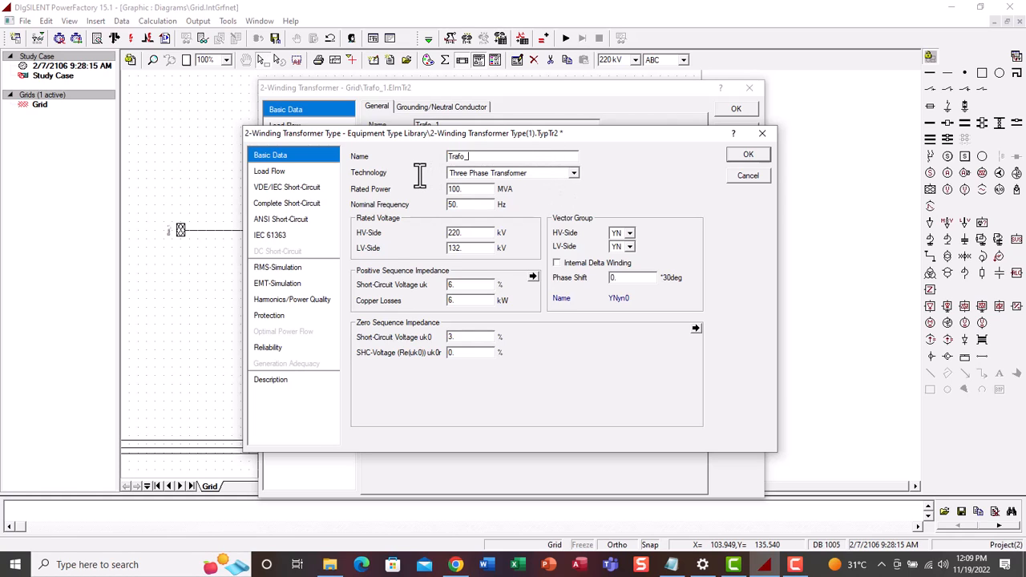
pyautogui.write('2')
pyautogui.press('BackSpace')
pyautogui.write('1')
pyautogui.click(764, 156)
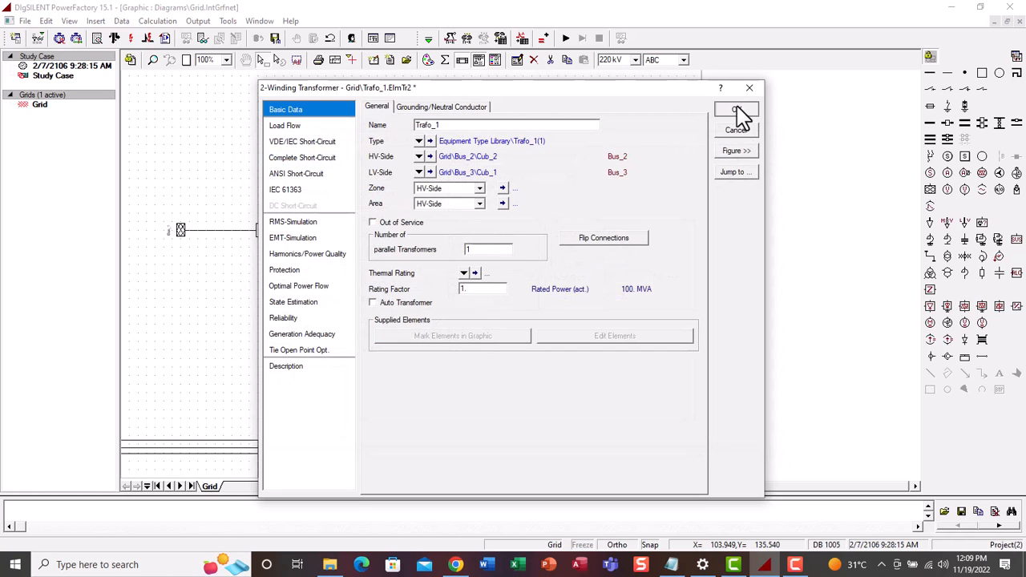
pyautogui.click(736, 109)
pyautogui.click(493, 307)
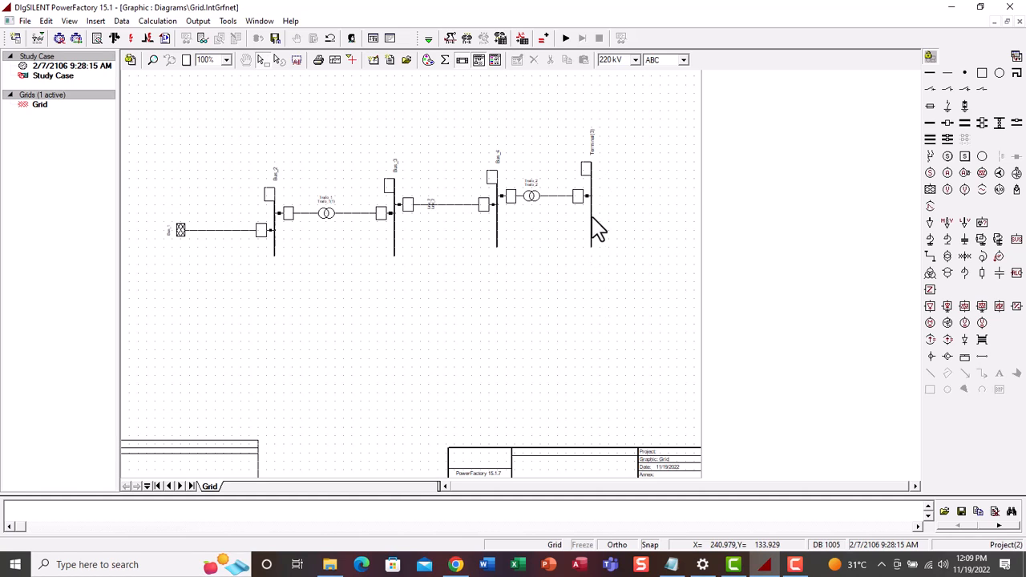
# Step: Add three general loads to the diagram, connecting one each to Terminal(3), Bus_4 and Bus_3
pyautogui.click(931, 222)
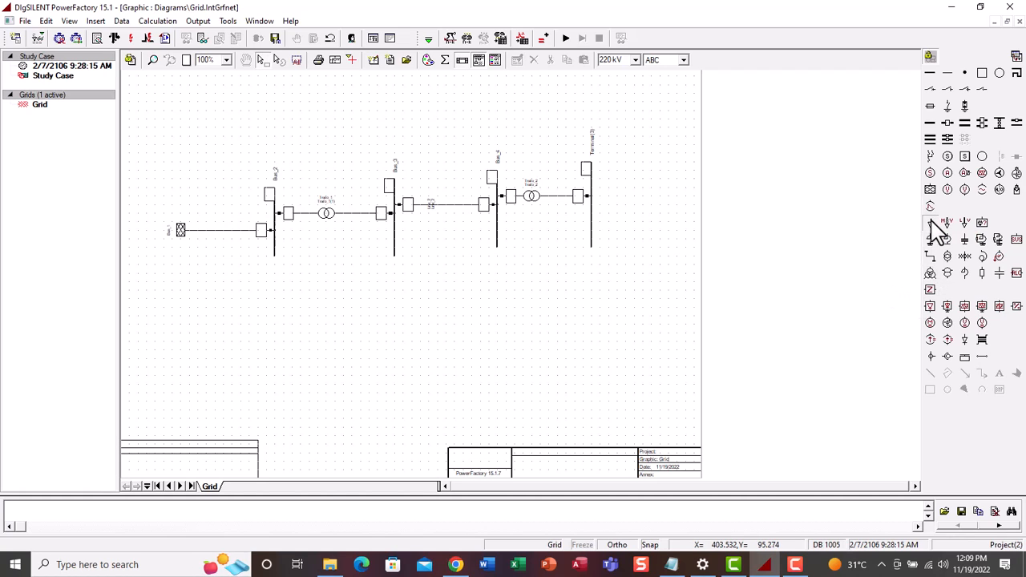
pyautogui.click(642, 198)
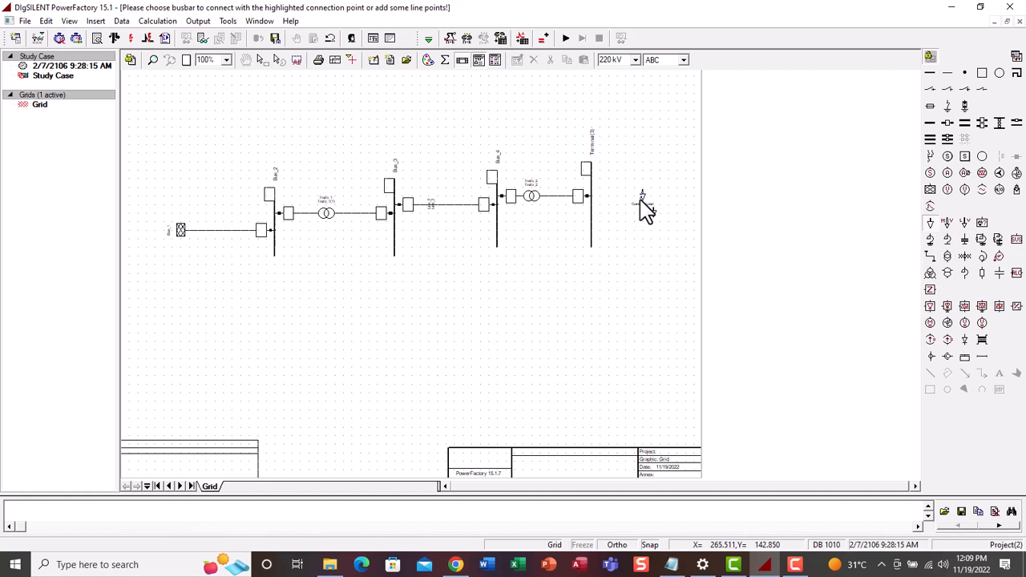
pyautogui.click(592, 186)
pyautogui.click(455, 279)
pyautogui.click(497, 234)
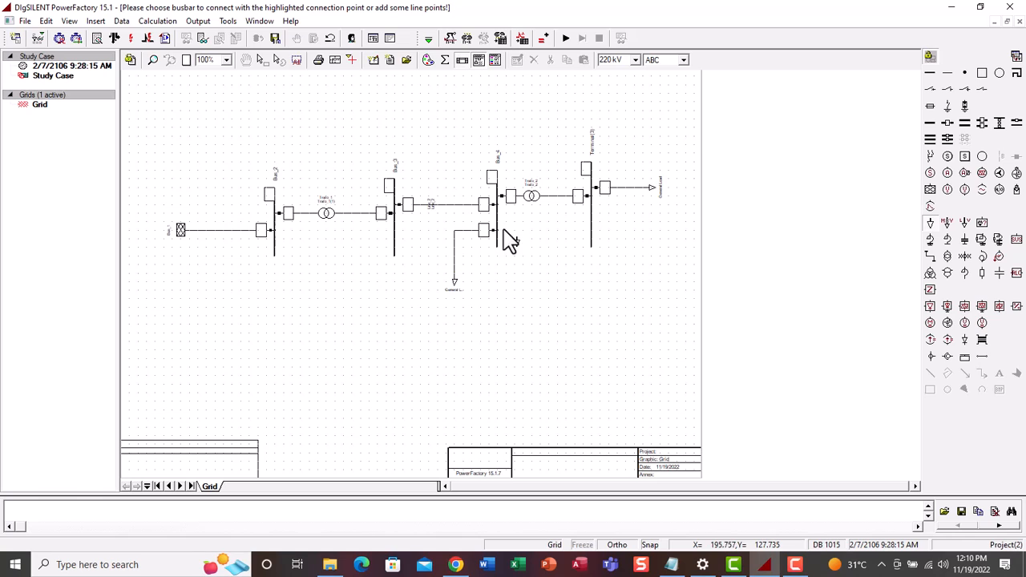
pyautogui.click(343, 288)
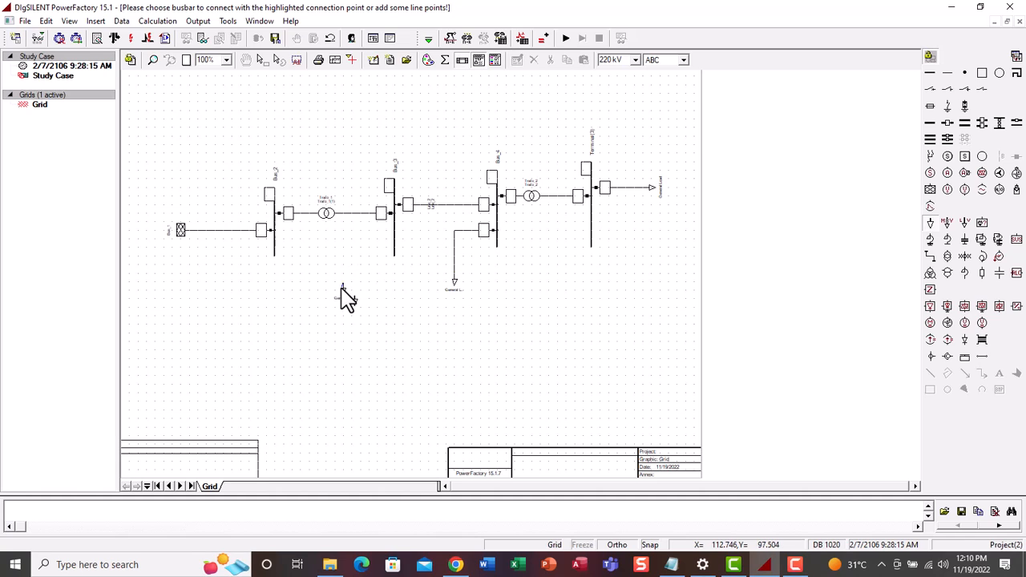
pyautogui.click(393, 236)
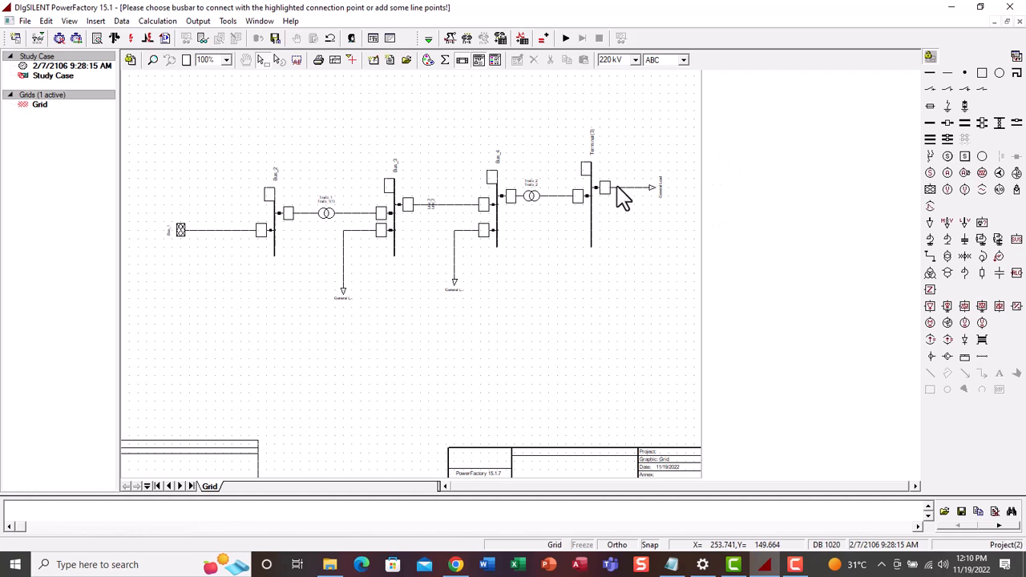
# Step: Name the load at Terminal(3) Load_1 and assign it a new general load type also named Load_1
pyautogui.doubleClick(653, 193)
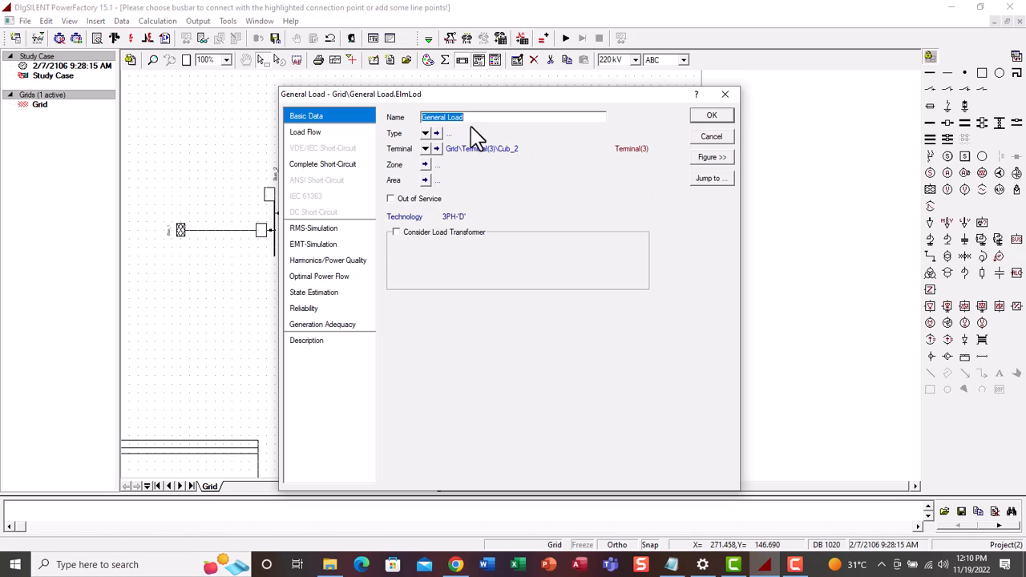
pyautogui.write('Load_1')
pyautogui.click(425, 133)
pyautogui.moveTo(513, 181)
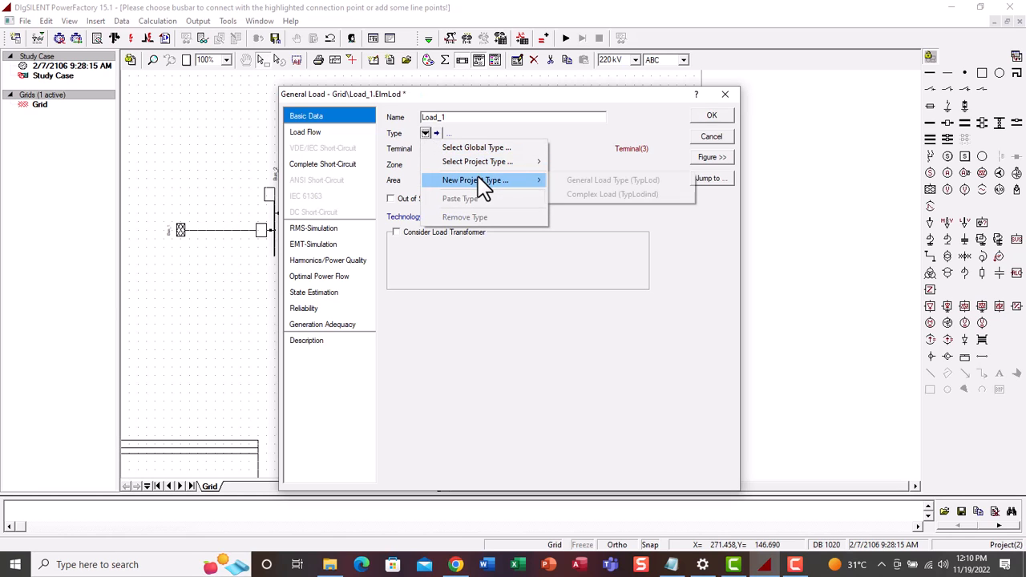
pyautogui.click(612, 181)
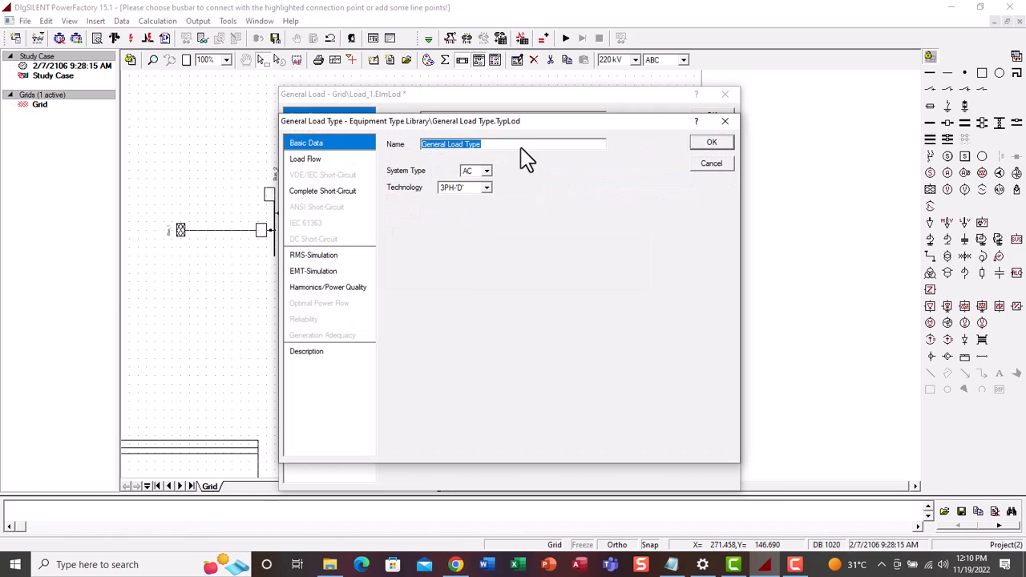
pyautogui.write('Load_1')
pyautogui.click(704, 143)
# Step: Set Load_1's load-flow operating point to an active power of 1.5 MW and a voltage of 0.96 p.u
pyautogui.click(337, 136)
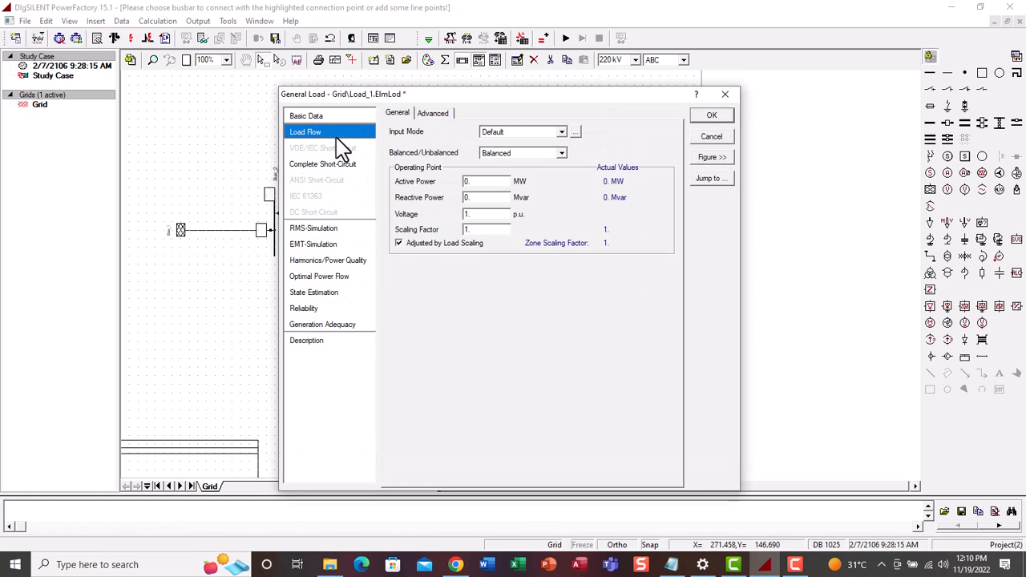
pyautogui.click(487, 182)
pyautogui.press('BackSpace')
pyautogui.press('BackSpace')
pyautogui.write('1.5')
pyautogui.click(478, 214)
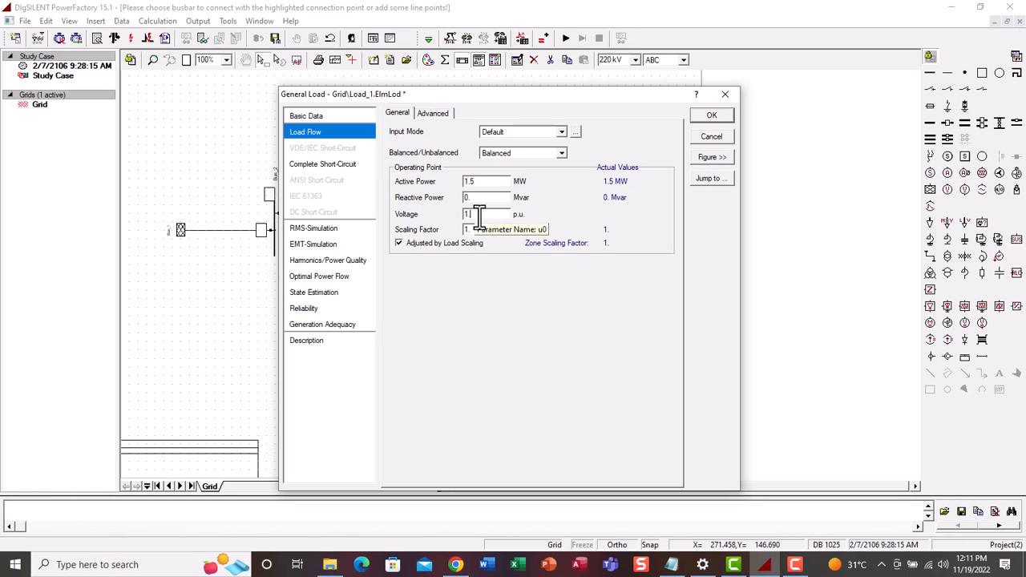
pyautogui.press('BackSpace')
pyautogui.write('0.98')
# Step: Set Load_1's reactive power to 0.4358 Mvar and apply the load settings
pyautogui.click(491, 198)
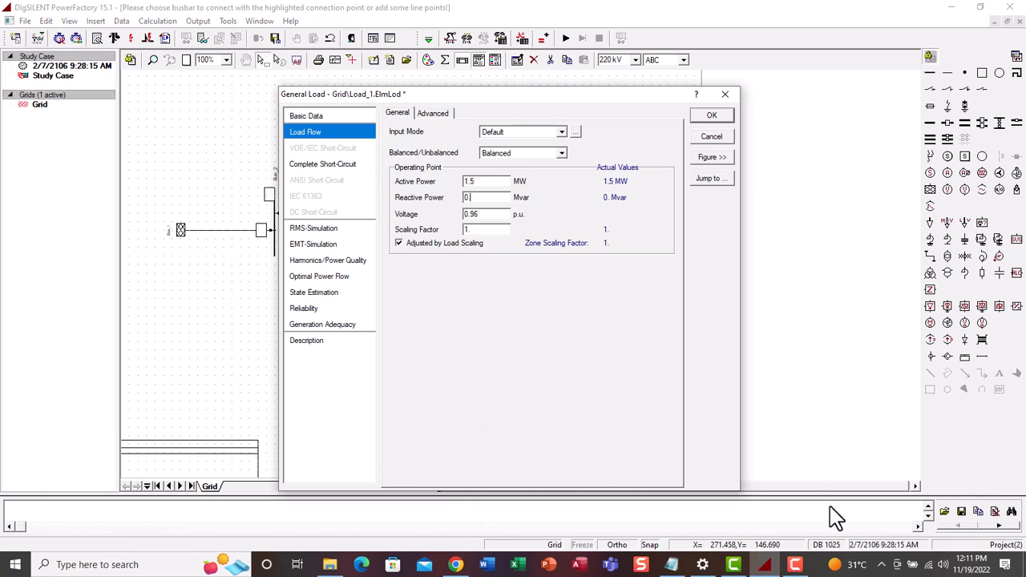
pyautogui.click(811, 523)
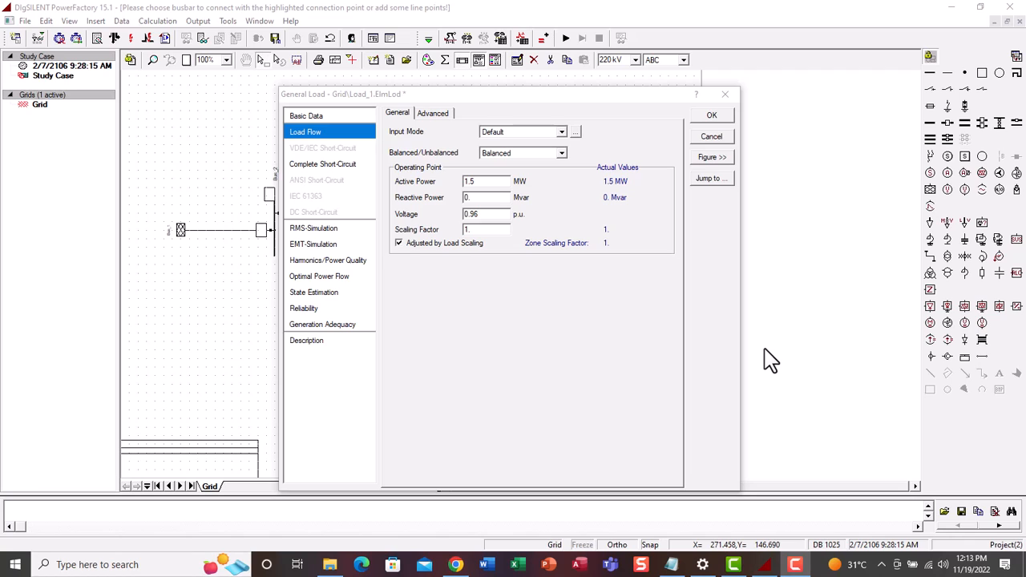
pyautogui.click(482, 196)
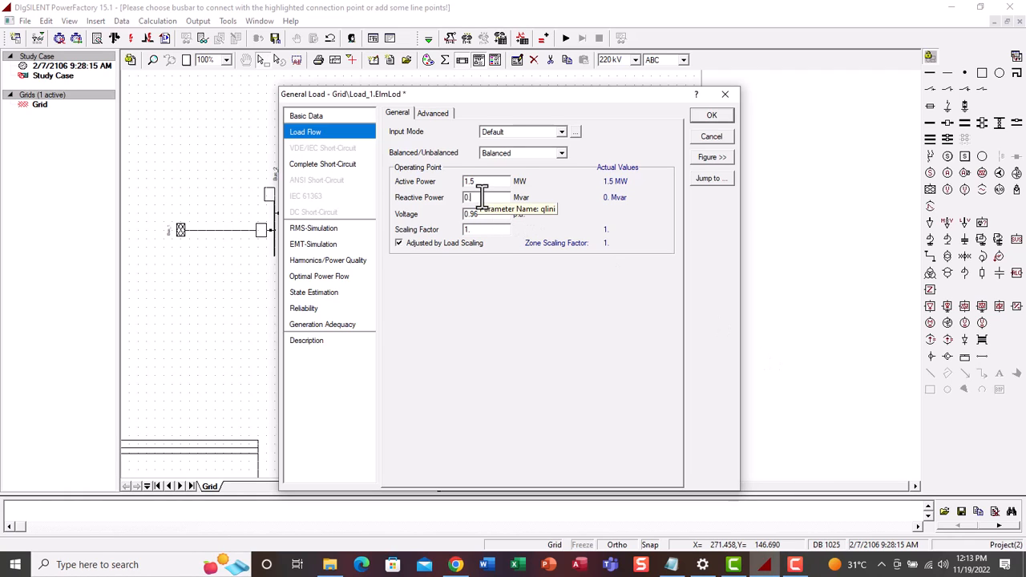
pyautogui.write('4358')
pyautogui.click(715, 117)
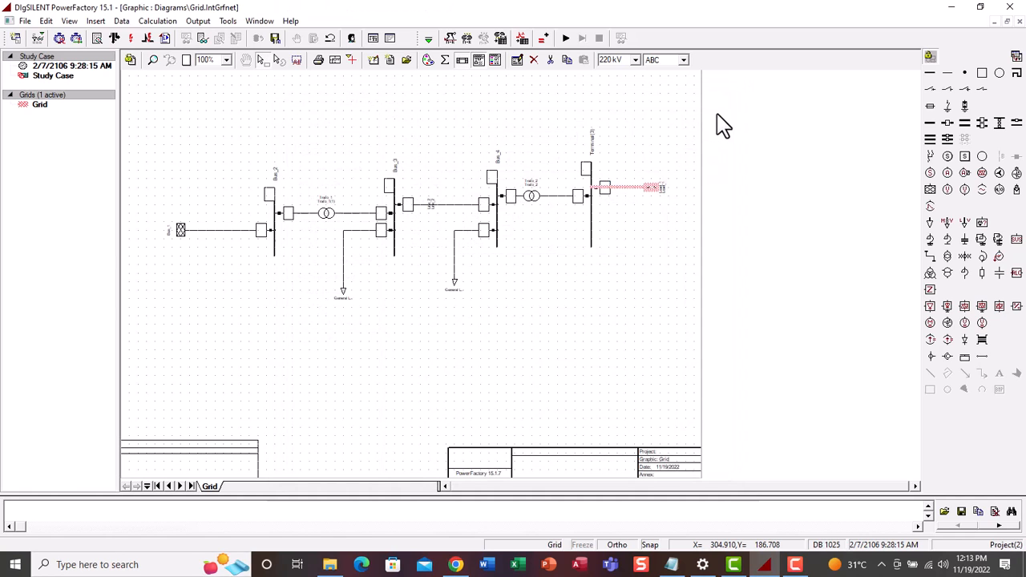
pyautogui.click(591, 343)
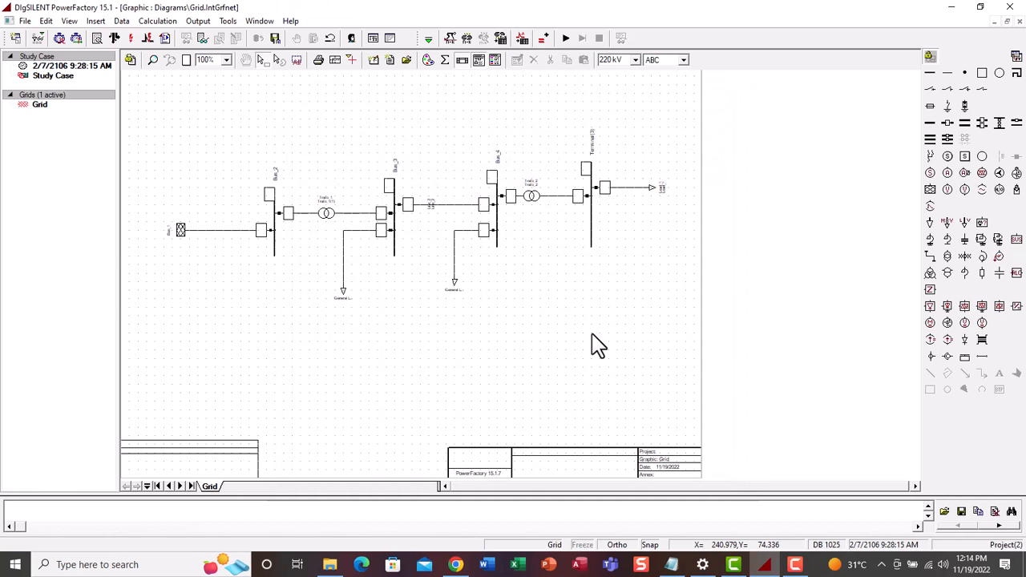
# Step: Set the load at Bus_4 to an active power of 1.2 MW and a voltage of 0.97 p.u. for load flow
pyautogui.doubleClick(456, 287)
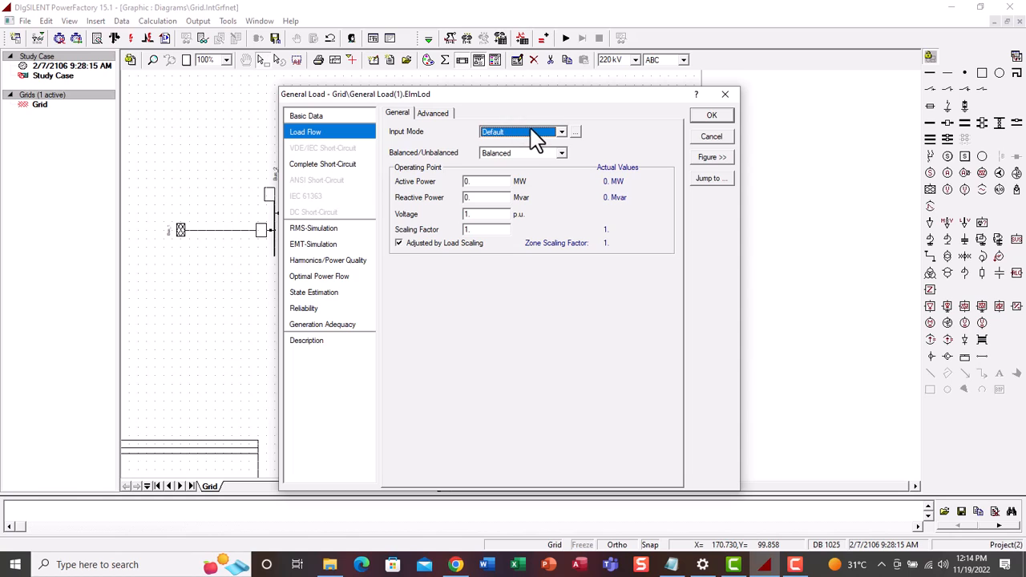
pyautogui.click(487, 183)
pyautogui.write('1.2')
pyautogui.click(492, 212)
pyautogui.press('BackSpace')
pyautogui.press('BackSpace')
pyautogui.click(805, 527)
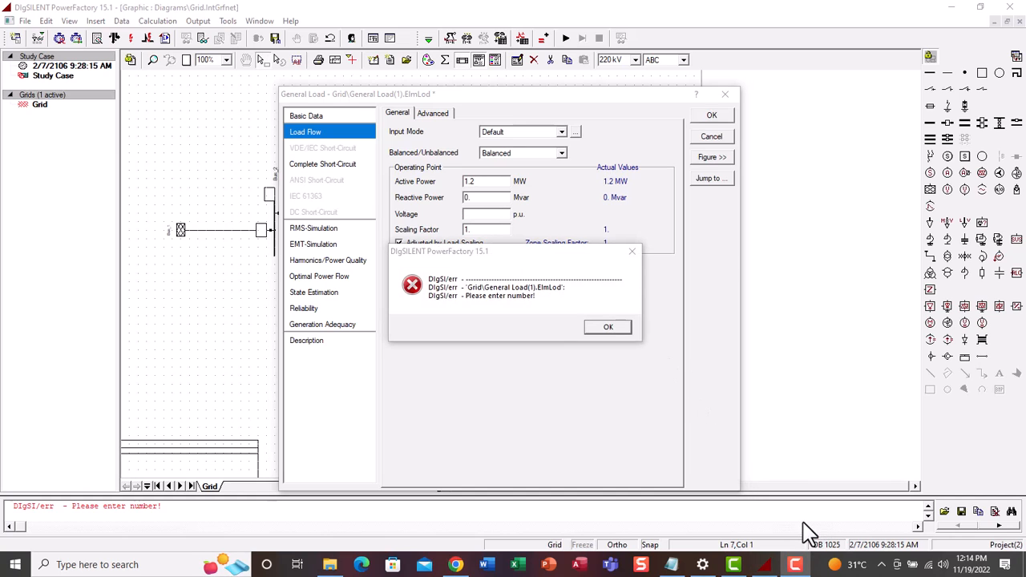
pyautogui.click(633, 254)
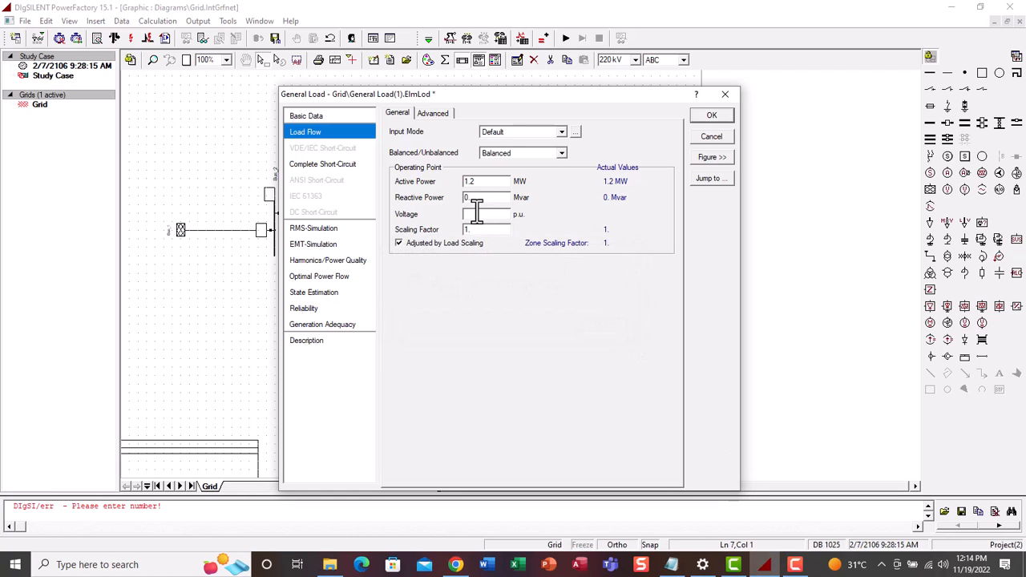
pyautogui.write('0.97')
# Step: Set the Bus_4 load's reactive power to 0.28 Mvar and apply the load settings
pyautogui.click(796, 563)
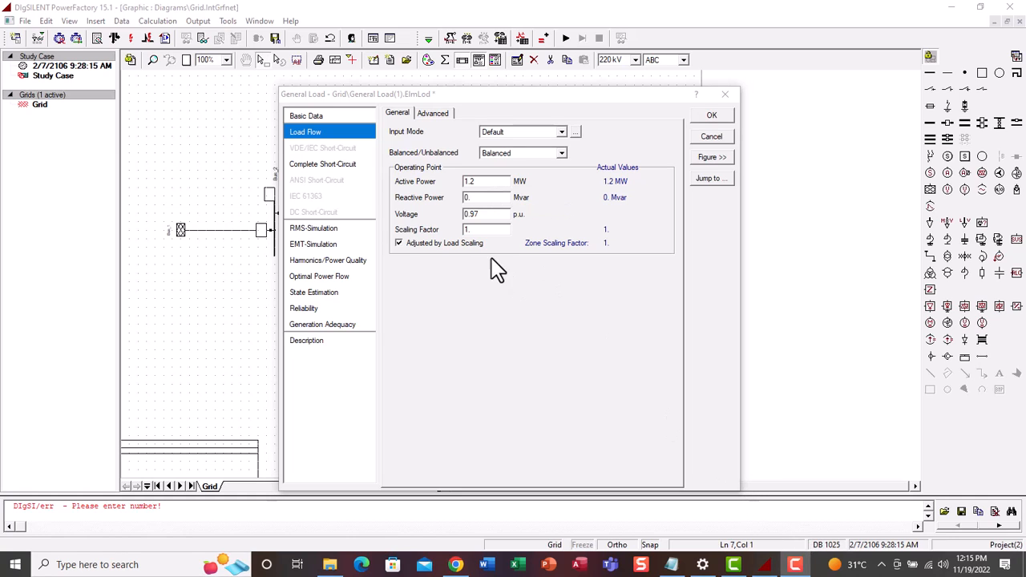
pyautogui.click(481, 197)
pyautogui.write('28')
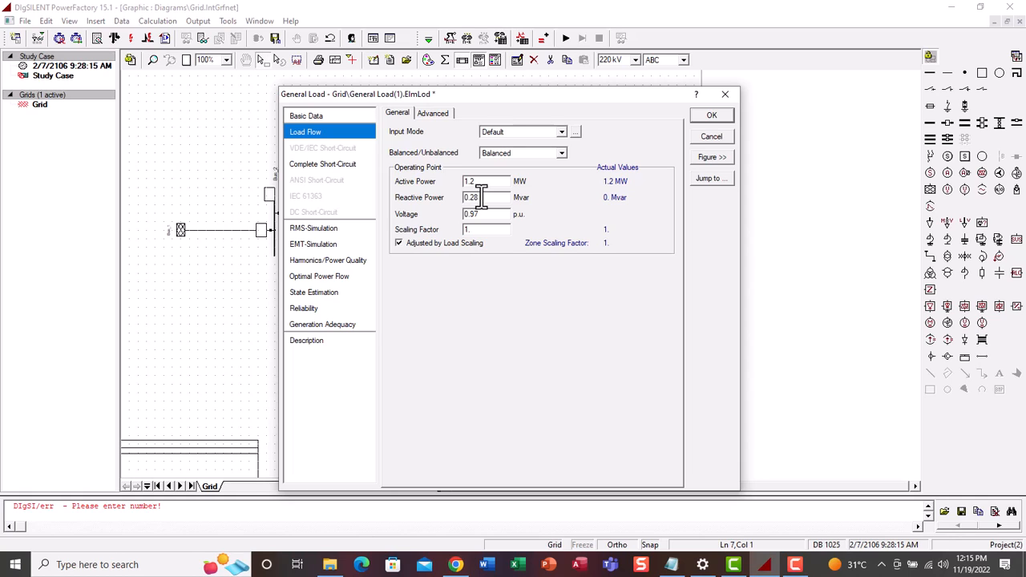
pyautogui.write('28')
pyautogui.click(713, 117)
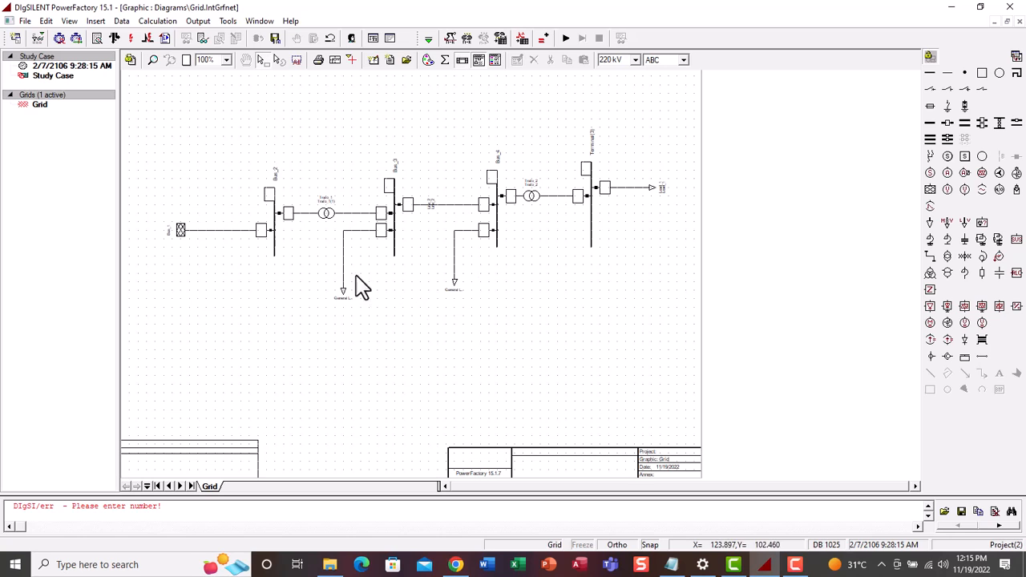
# Step: Set the load at Bus_3 to 0.85 MW active power, 0.307 Mvar reactive power and 0.96 p.u. voltage for load flow
pyautogui.doubleClick(342, 290)
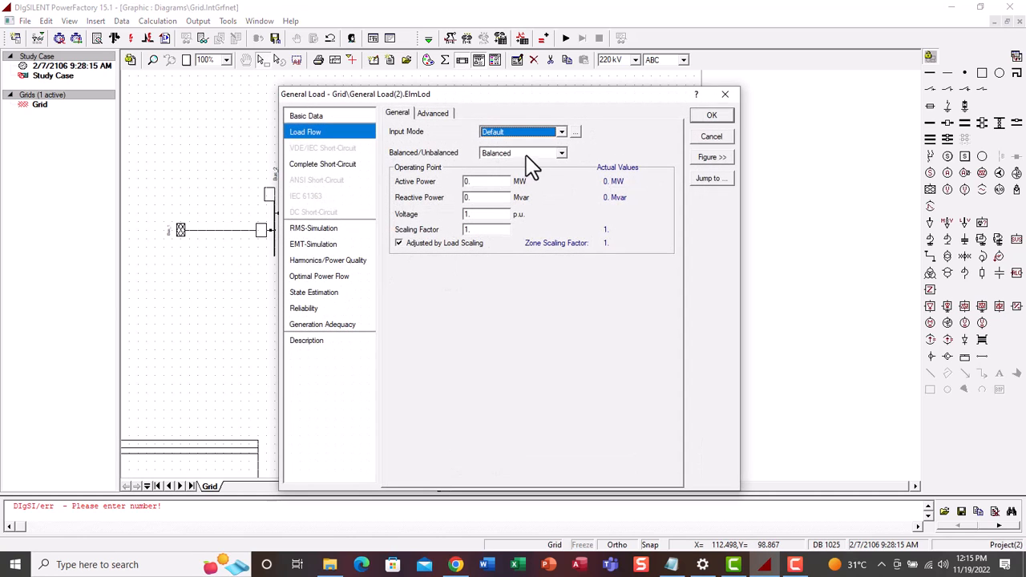
pyautogui.click(493, 181)
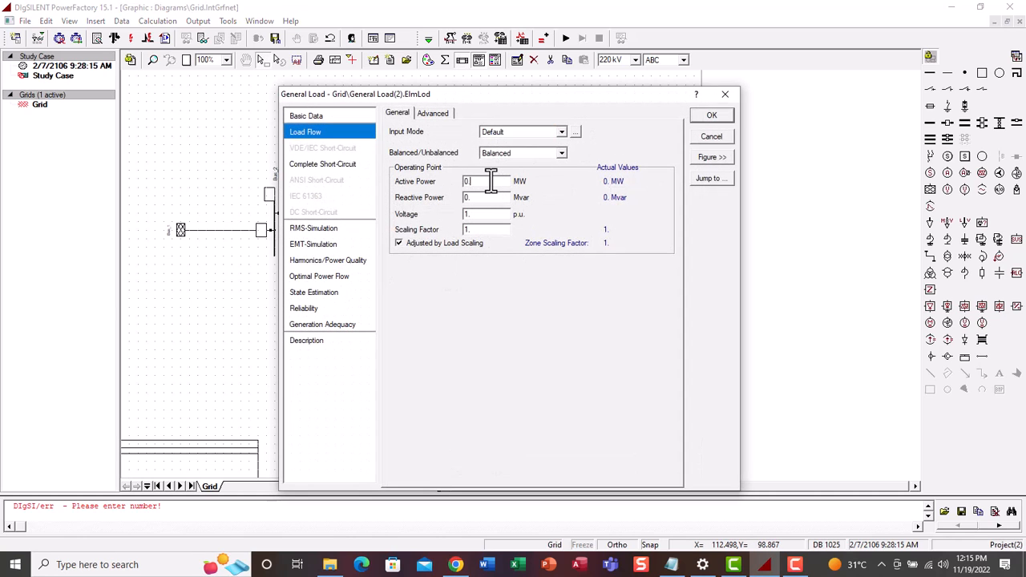
pyautogui.press('BackSpace')
pyautogui.press('BackSpace')
pyautogui.click(481, 214)
pyautogui.press('BackSpace')
pyautogui.write('0.96')
pyautogui.click(800, 520)
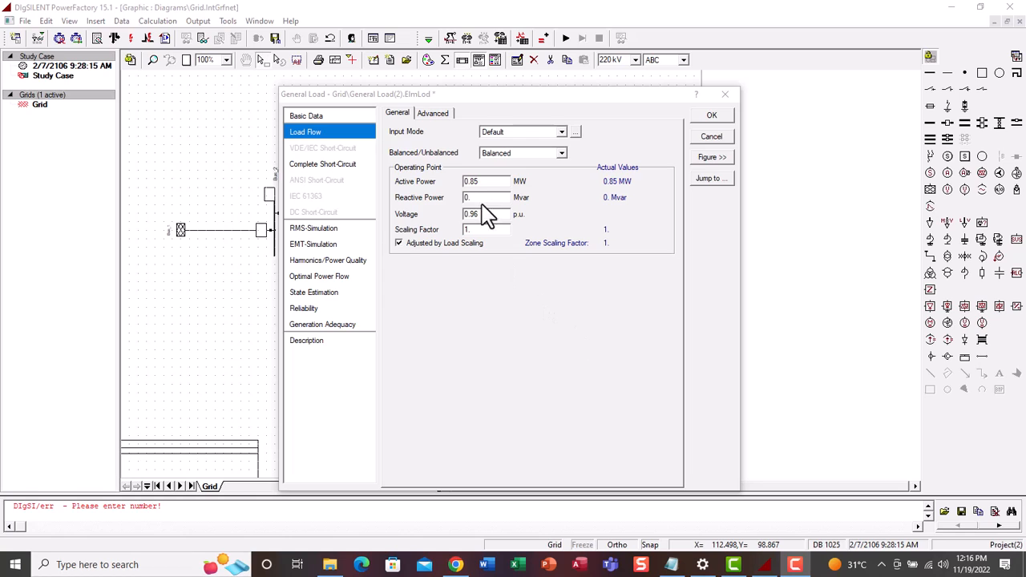
pyautogui.click(483, 197)
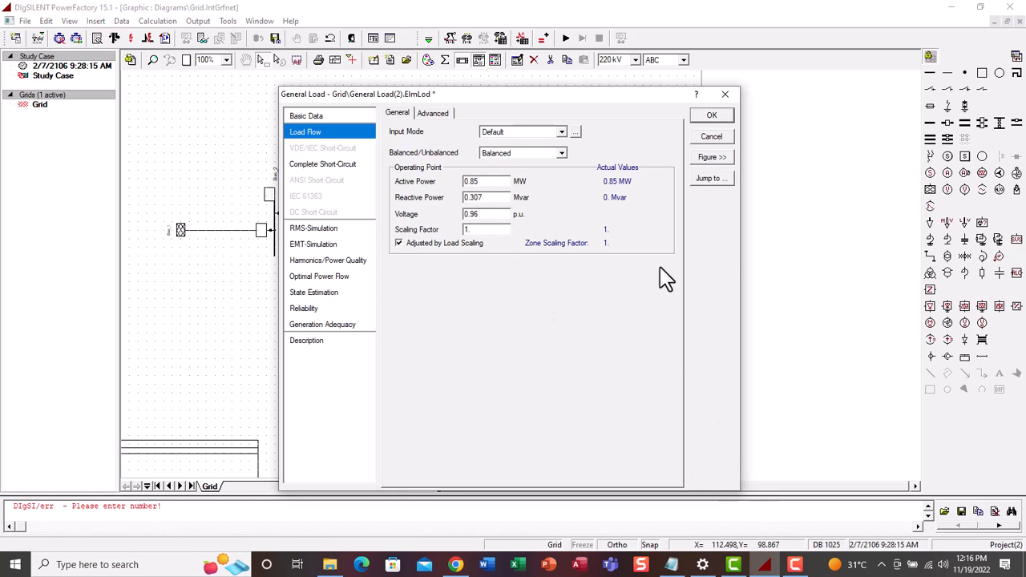
pyautogui.click(709, 115)
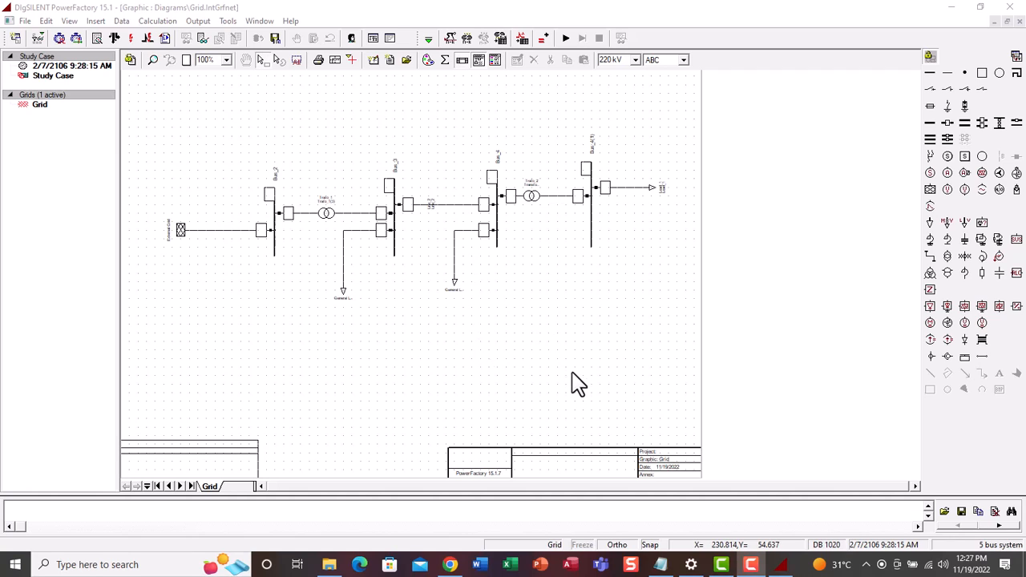
# Step: Delete the load connected to busbar Bus_4(1), including its data
pyautogui.click(608, 191)
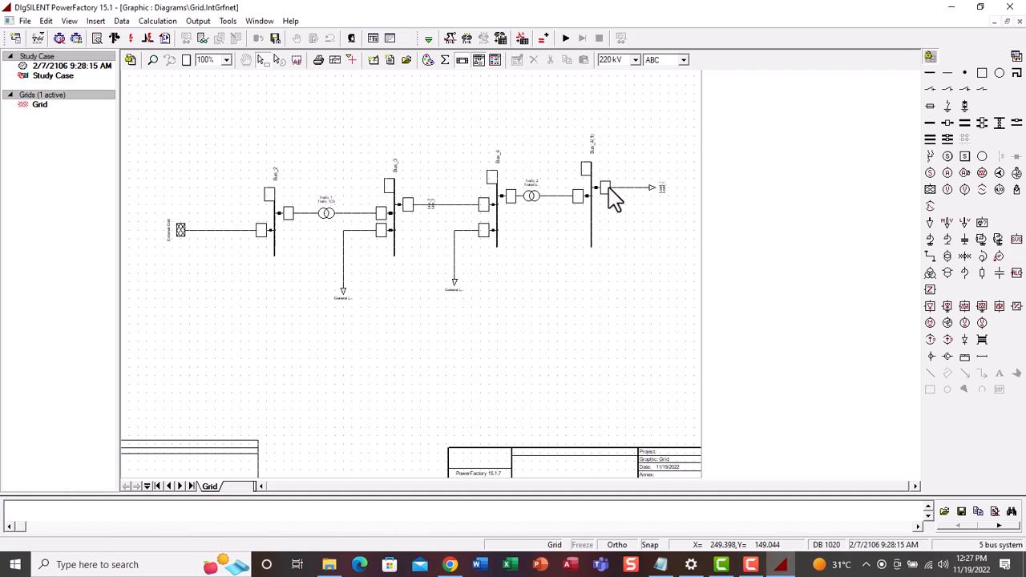
pyautogui.press('Delete')
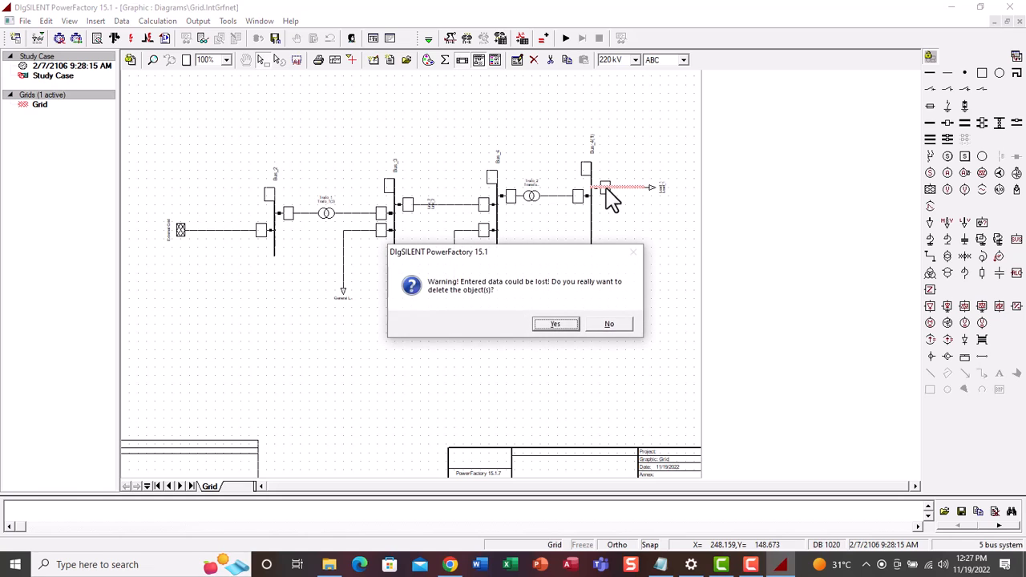
pyautogui.click(554, 324)
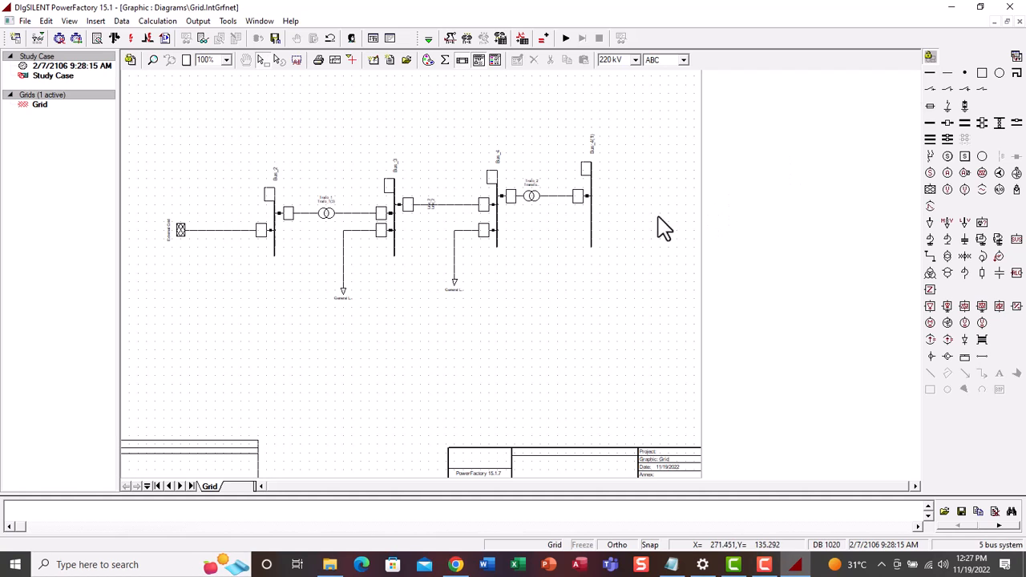
# Step: Place a new busbar terminal beyond Bus_4(1) and rotate it clockwise so it stands vertically
pyautogui.click(928, 74)
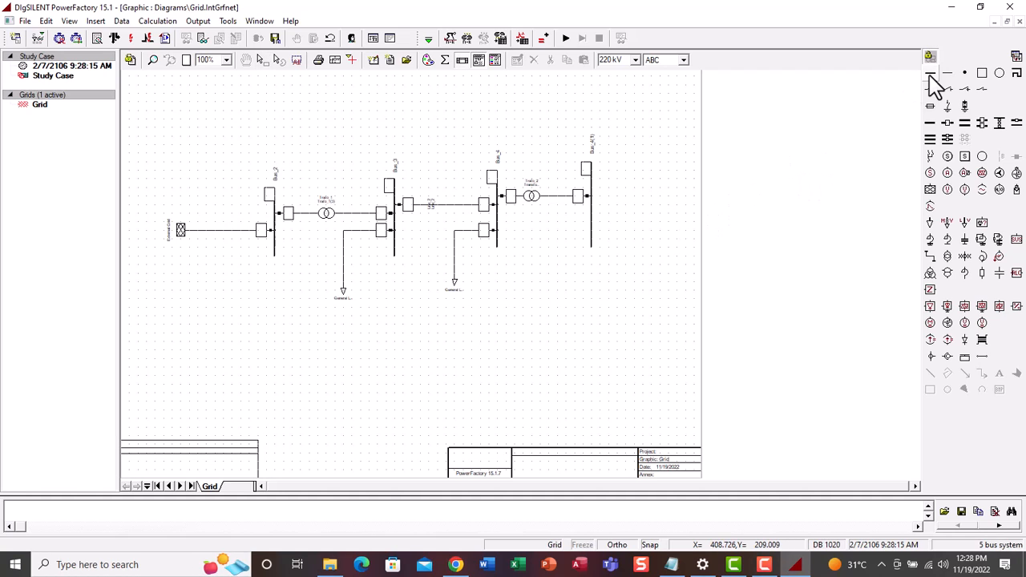
pyautogui.click(648, 202)
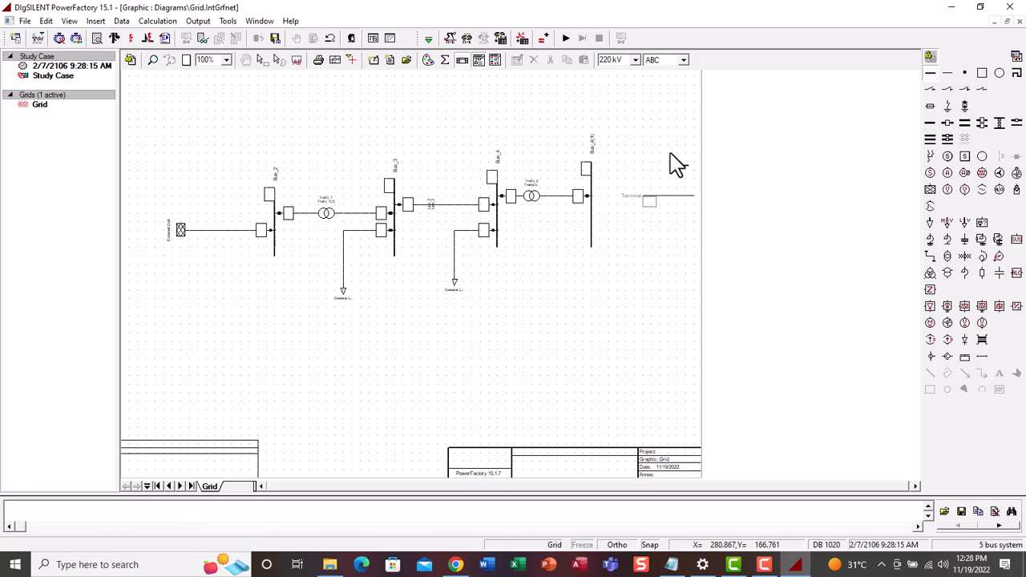
pyautogui.press('Escape')
pyautogui.rightClick(662, 200)
pyautogui.moveTo(725, 469)
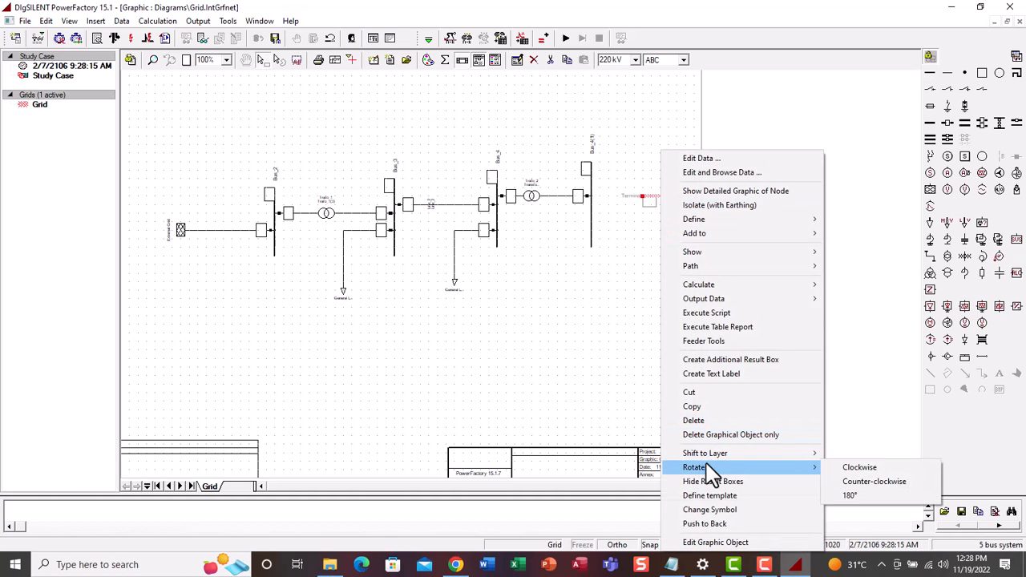
pyautogui.click(850, 468)
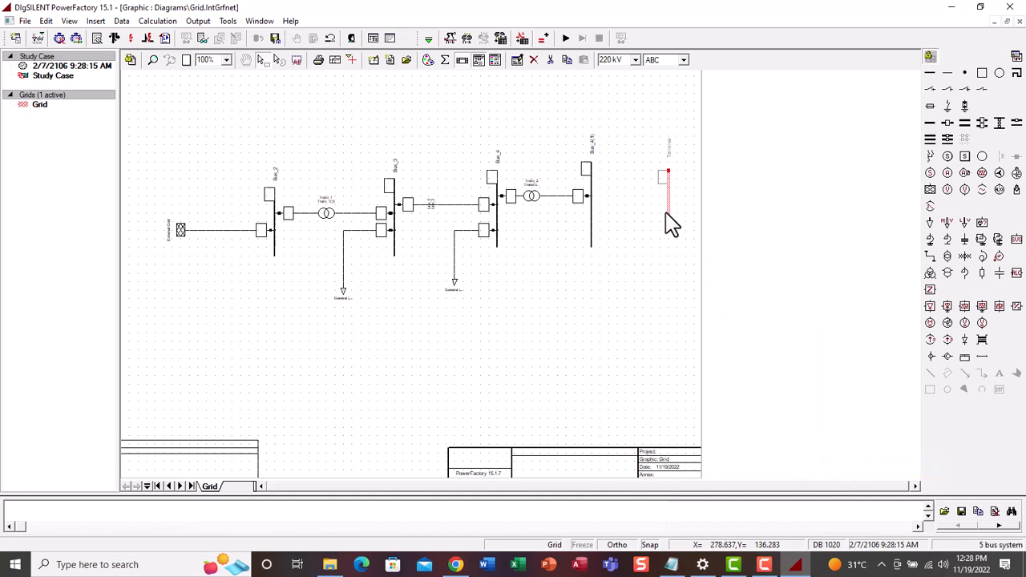
# Step: Stretch the new vertical busbar at both ends to about the length of Bus_4(1)
pyautogui.click(668, 233)
pyautogui.moveTo(669, 172); pyautogui.dragTo(668, 160)
pyautogui.click(682, 206)
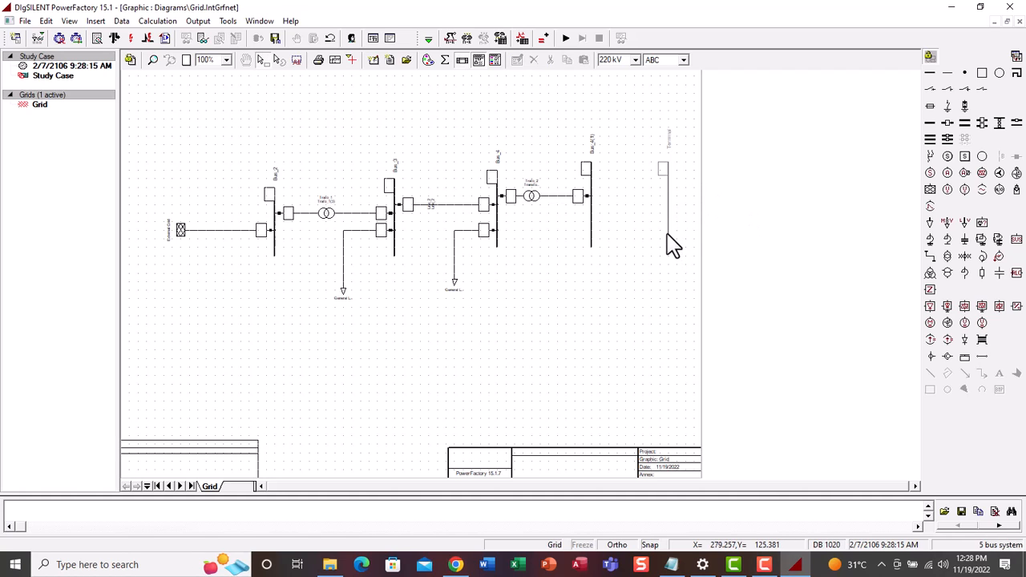
pyautogui.click(668, 233)
pyautogui.moveTo(669, 239); pyautogui.dragTo(668, 244)
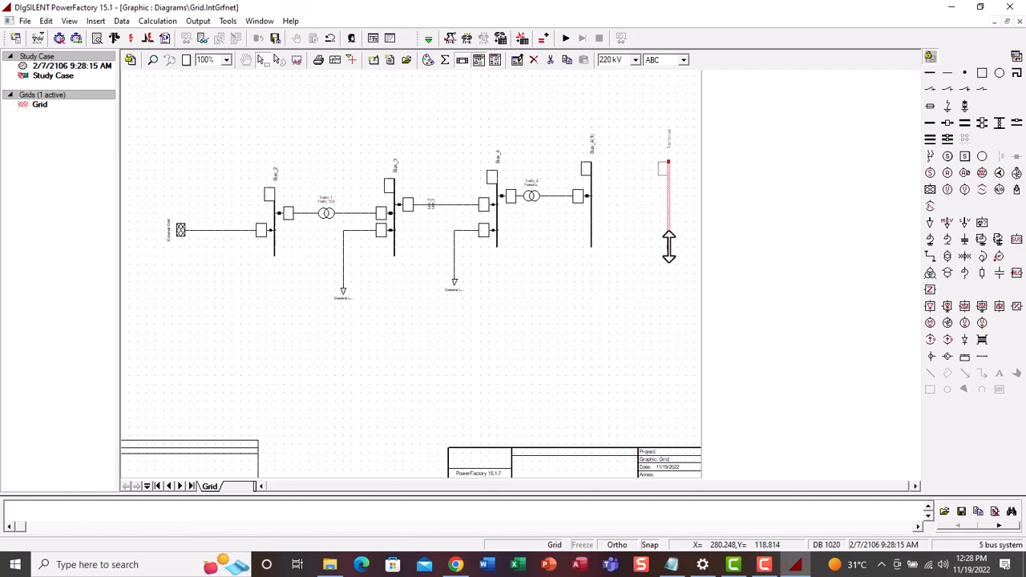
pyautogui.click(623, 305)
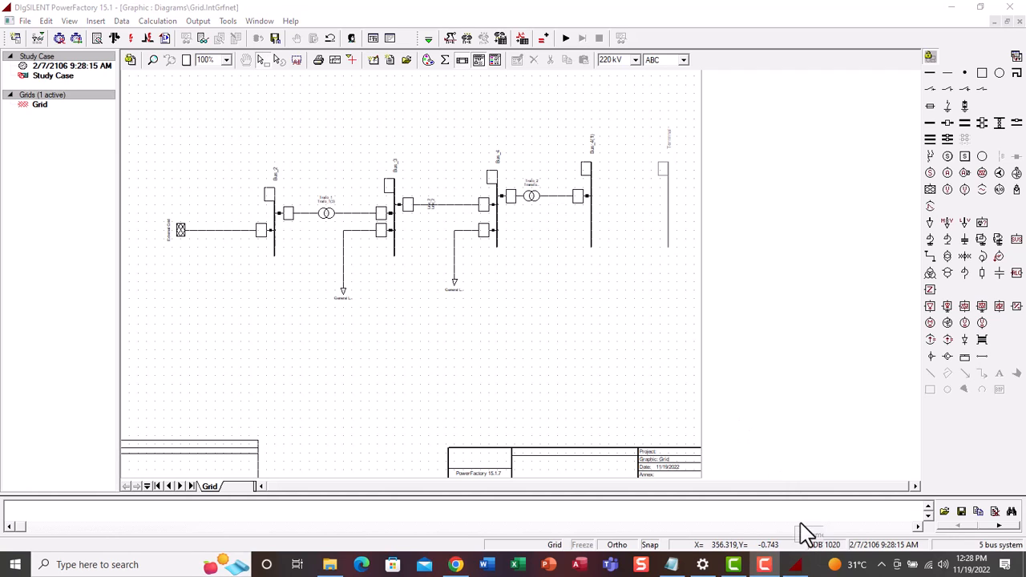
# Step: Connect a two-winding transformer between the new Terminal busbar and Bus_4(1), and centre its symbol between them
pyautogui.click(950, 257)
pyautogui.click(621, 207)
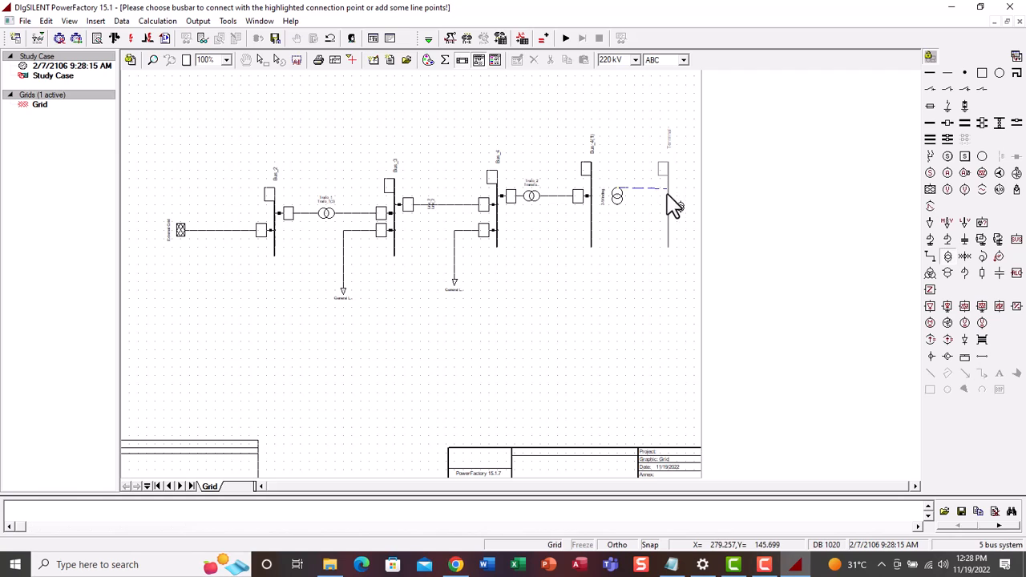
pyautogui.click(667, 197)
pyautogui.click(591, 188)
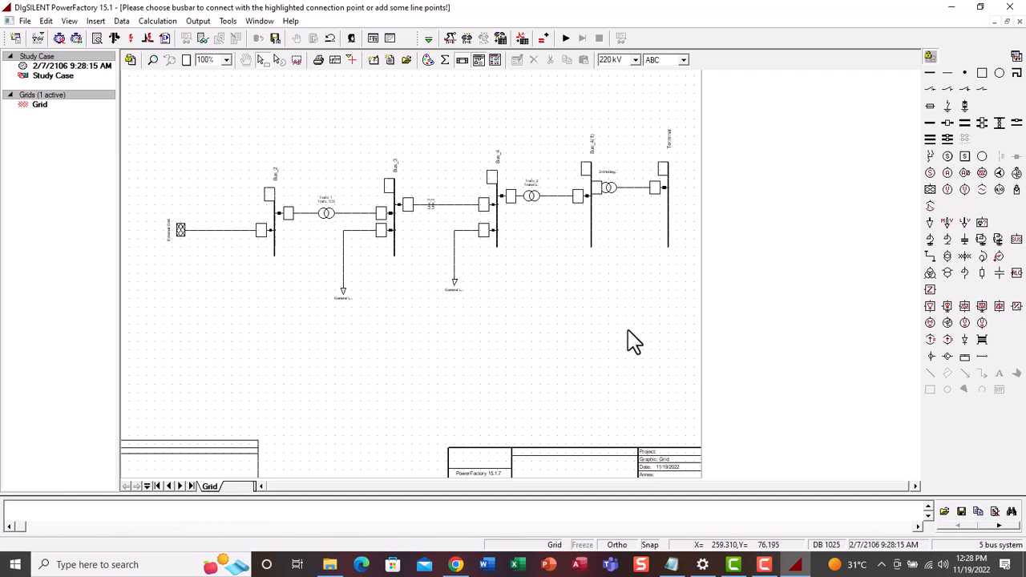
pyautogui.doubleClick(617, 188)
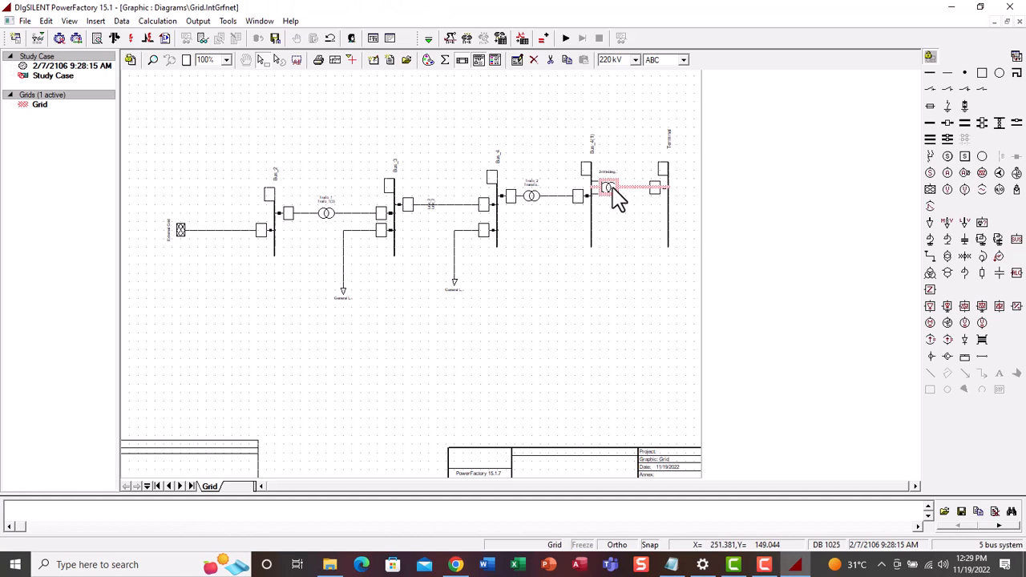
pyautogui.moveTo(613, 188); pyautogui.dragTo(630, 189)
pyautogui.click(652, 258)
# Step: Connect a general load to the new Terminal busbar and shift its vertical connection slightly away from the busbar
pyautogui.click(931, 224)
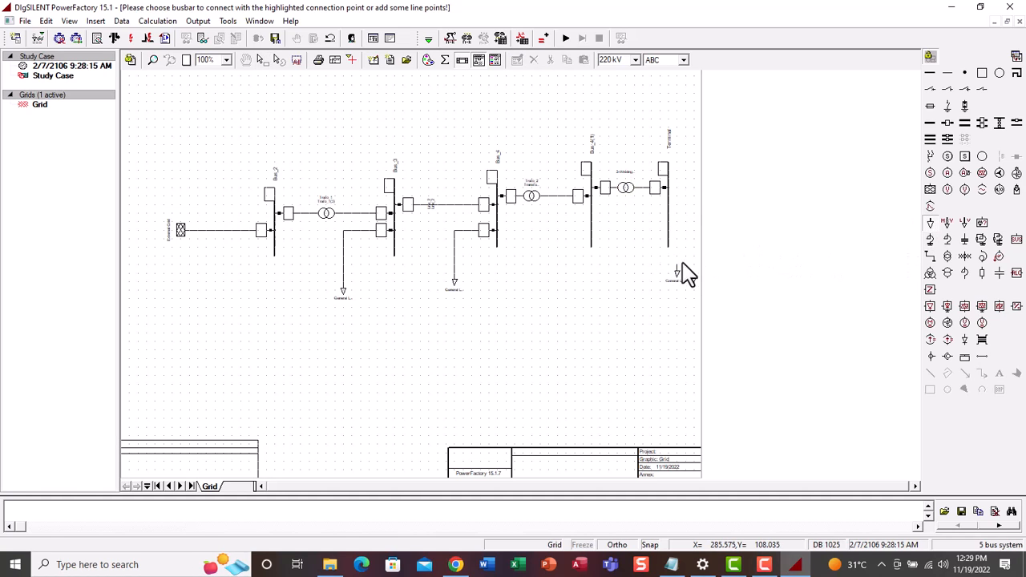
pyautogui.click(681, 266)
pyautogui.click(670, 207)
pyautogui.press('Escape')
pyautogui.click(679, 231)
pyautogui.click(679, 233)
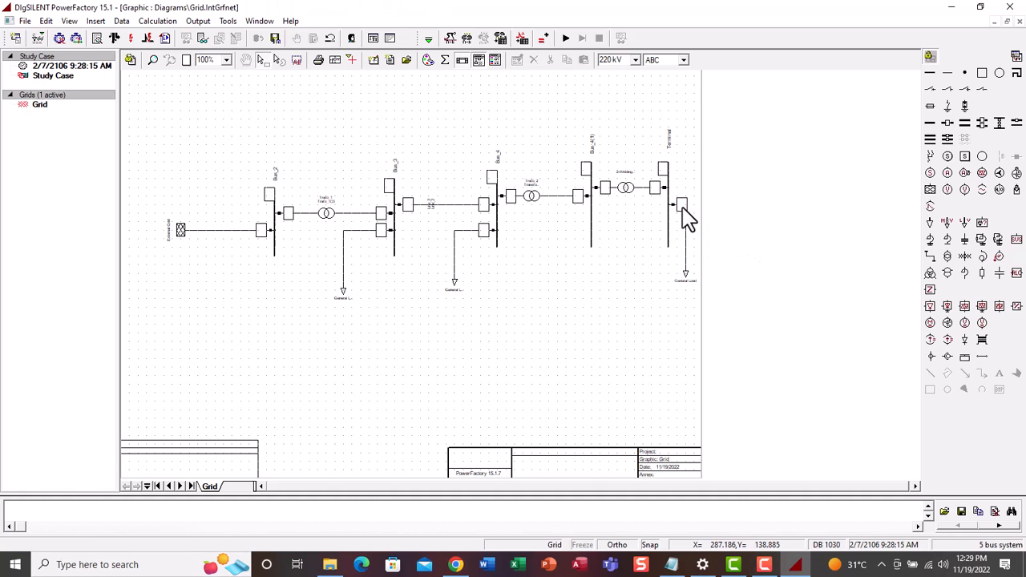
pyautogui.click(680, 218)
pyautogui.click(686, 229)
pyautogui.moveTo(686, 235); pyautogui.dragTo(693, 234)
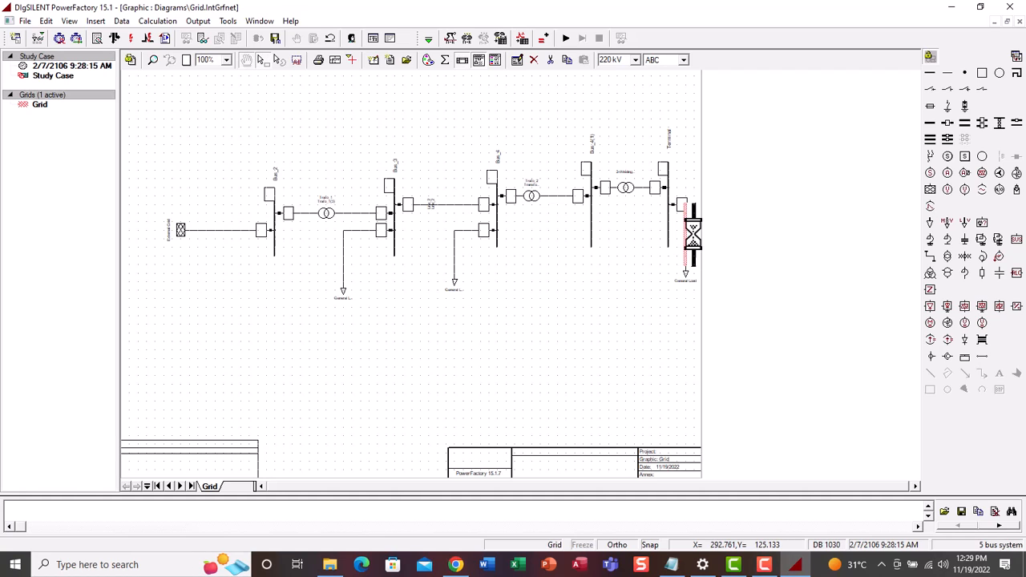
pyautogui.click(699, 153)
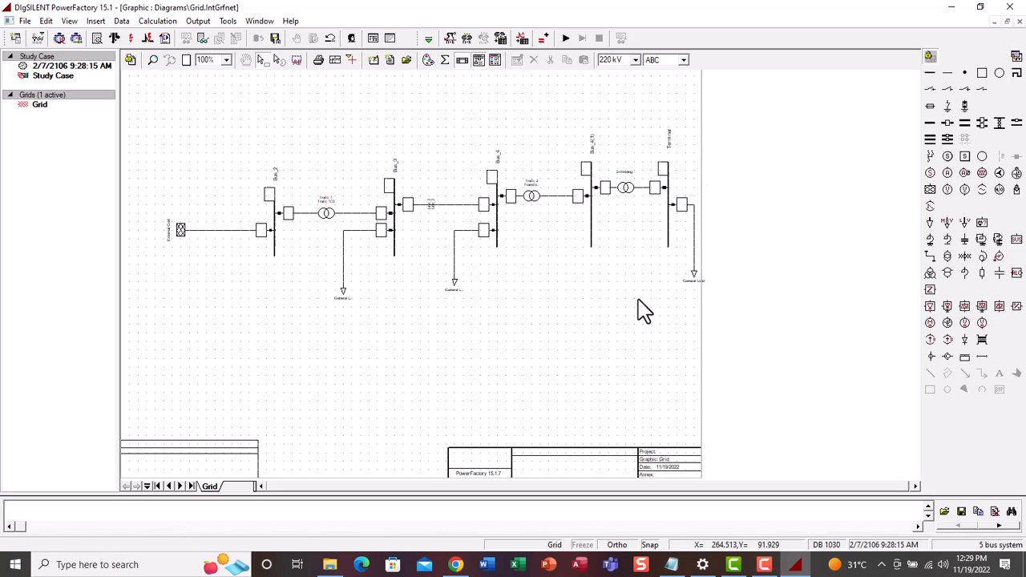
# Step: Name the transformer between Bus_4(1) and Terminal Transformer_3 and set its area to LV-Side
pyautogui.click(619, 190)
pyautogui.doubleClick(620, 191)
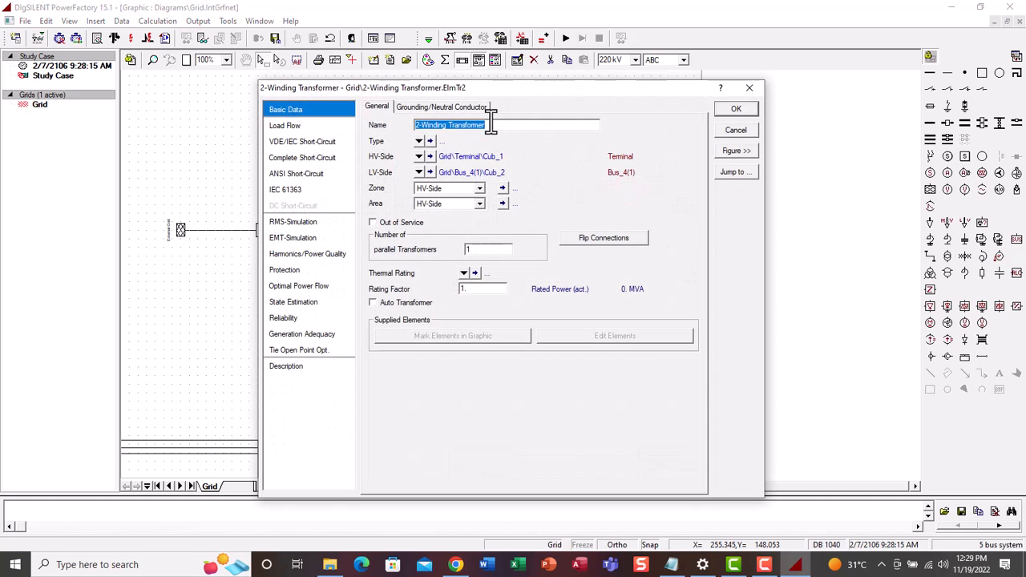
pyautogui.write('Tra')
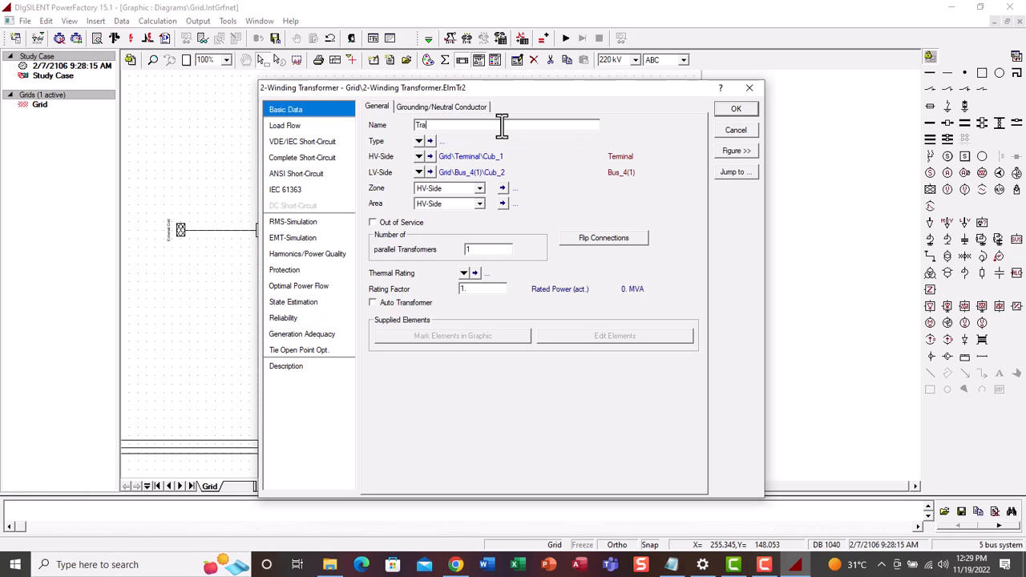
pyautogui.write('nsformer_3')
pyautogui.click(445, 204)
pyautogui.click(445, 228)
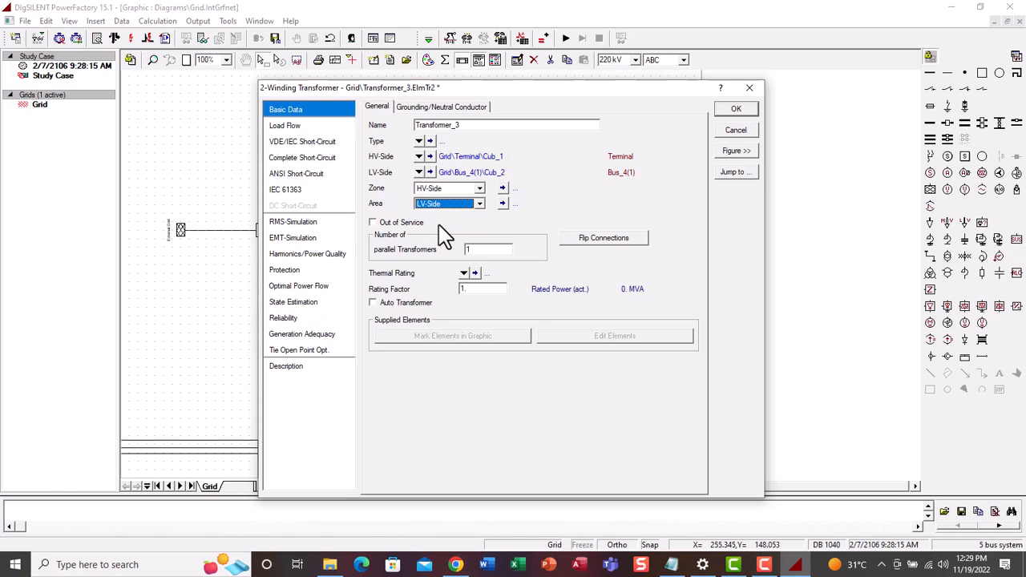
# Step: Create a new two-winding transformer type named Transformer_3 with a rated power of 20 MVA
pyautogui.click(418, 141)
pyautogui.click(469, 188)
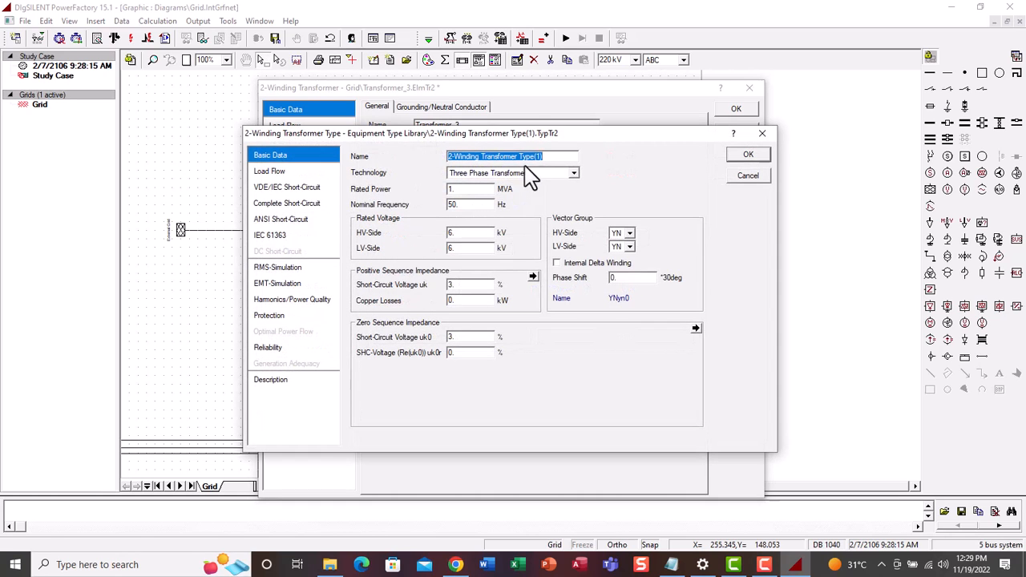
pyautogui.write('Transfo')
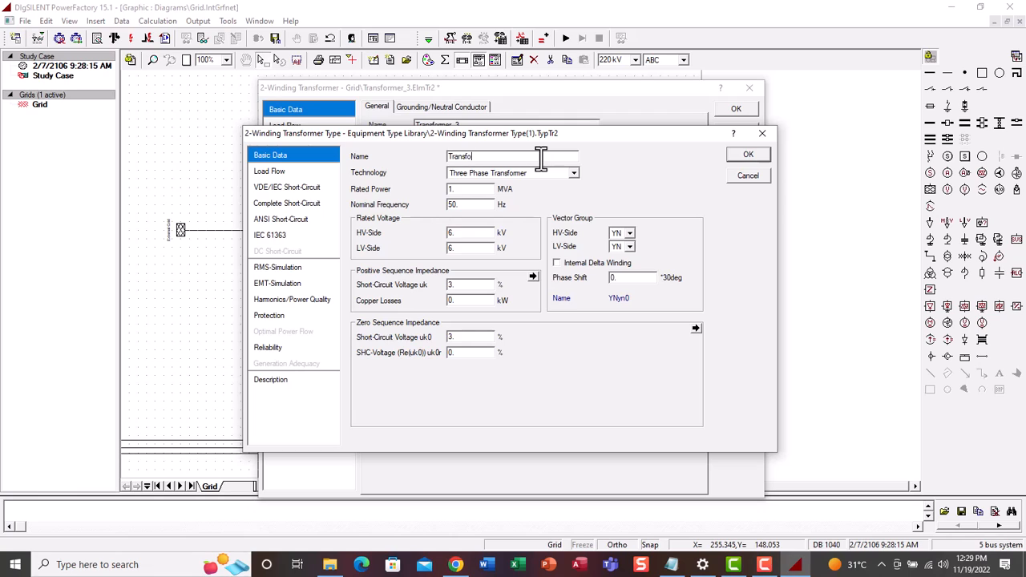
pyautogui.write('rmer_3')
pyautogui.click(477, 190)
pyautogui.press('BackSpace')
pyautogui.press('BackSpace')
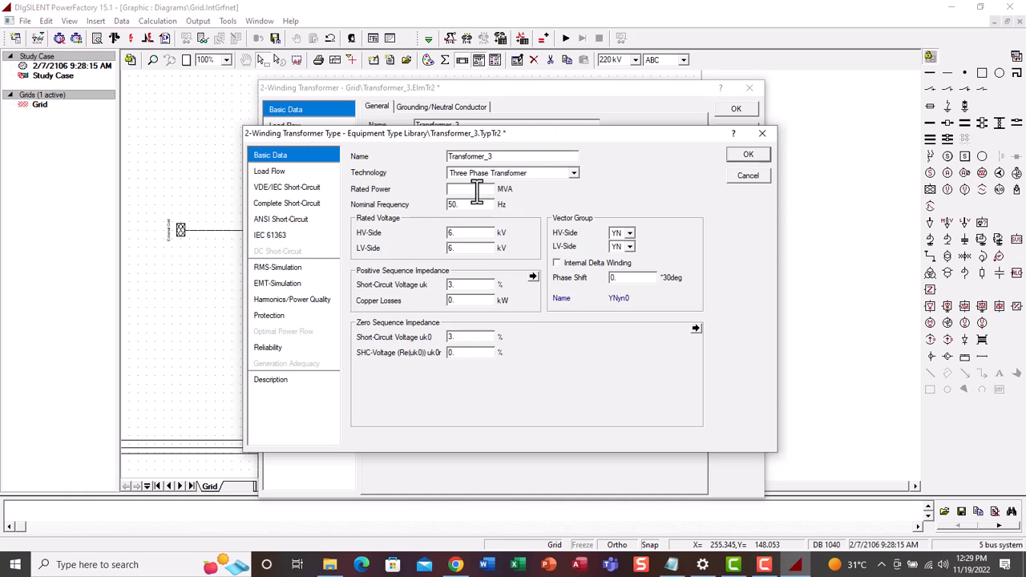
pyautogui.write('20')
# Step: Set the transformer type's rated voltages to 15 kV on the HV side and 0.4 kV on the LV side
pyautogui.click(474, 204)
pyautogui.click(474, 191)
pyautogui.press('BackSpace')
pyautogui.press('BackSpace')
pyautogui.write('15')
pyautogui.click(458, 249)
pyautogui.press('BackSpace')
pyautogui.press('BackSpace')
pyautogui.write('0.4')
# Step: Set the type's positive-sequence short-circuit voltage to 2 % and apply the type and the Transformer_3 settings
pyautogui.click(459, 285)
pyautogui.press('BackSpace')
pyautogui.write('3')
pyautogui.press('BackSpace')
pyautogui.press('BackSpace')
pyautogui.write('2')
pyautogui.click(750, 155)
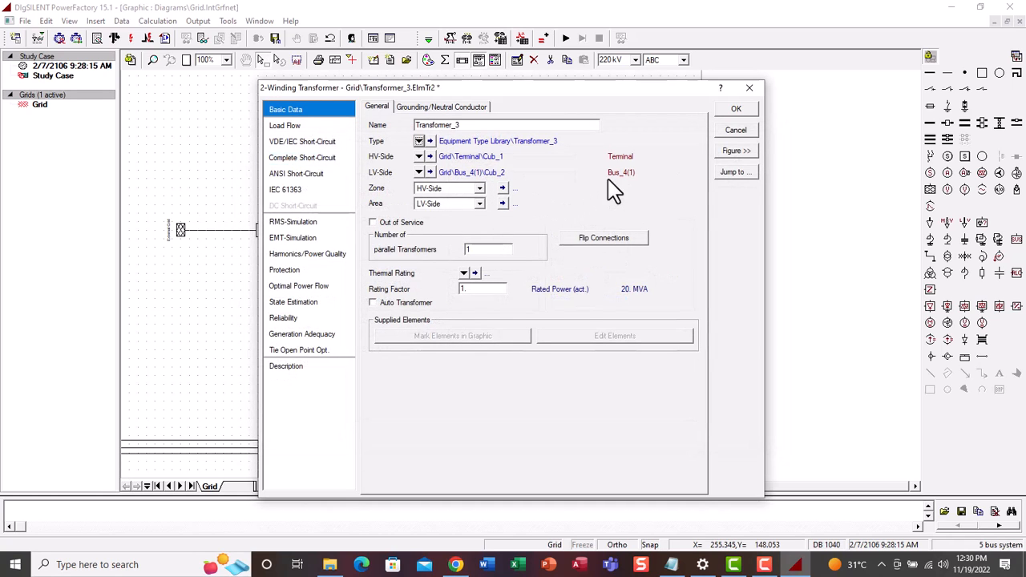
pyautogui.click(734, 110)
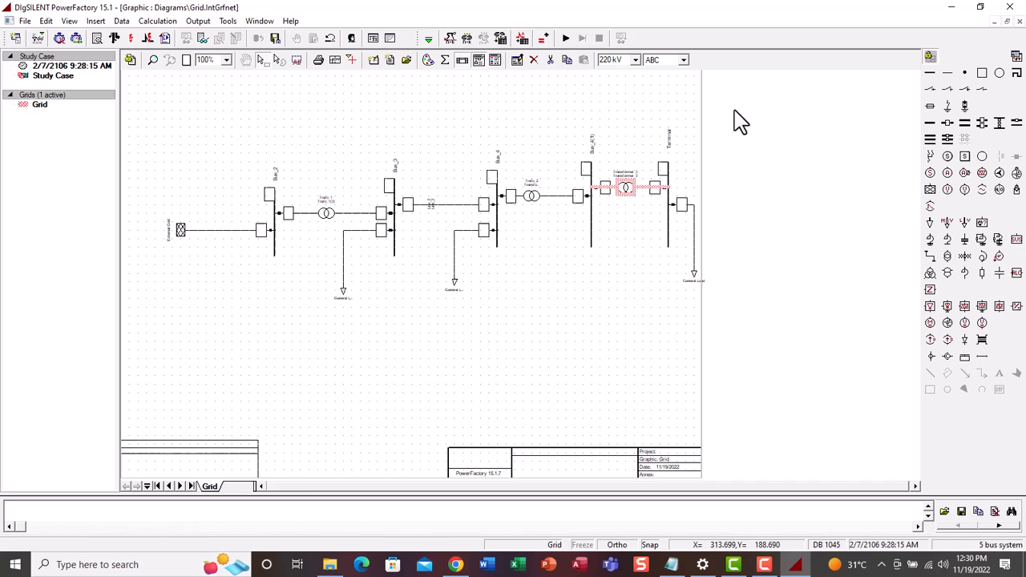
# Step: Rename the last busbar, Terminal, as Bus_5 and set its line-line nominal voltage to 15 kV
pyautogui.doubleClick(670, 191)
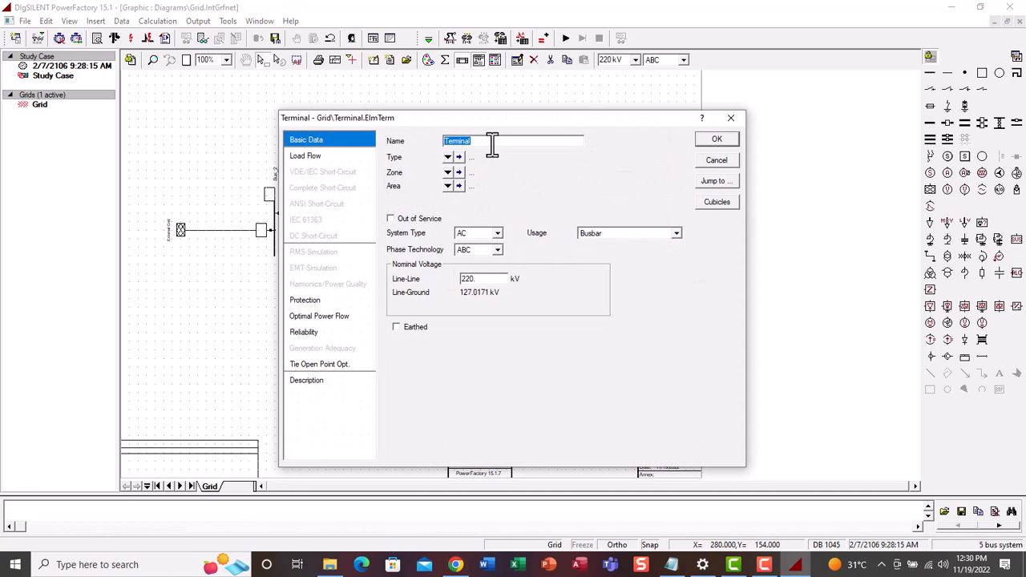
pyautogui.write('Bus_5')
pyautogui.click(490, 279)
pyautogui.press('BackSpace')
pyautogui.press('BackSpace')
pyautogui.press('BackSpace')
pyautogui.press('BackSpace')
pyautogui.write('15')
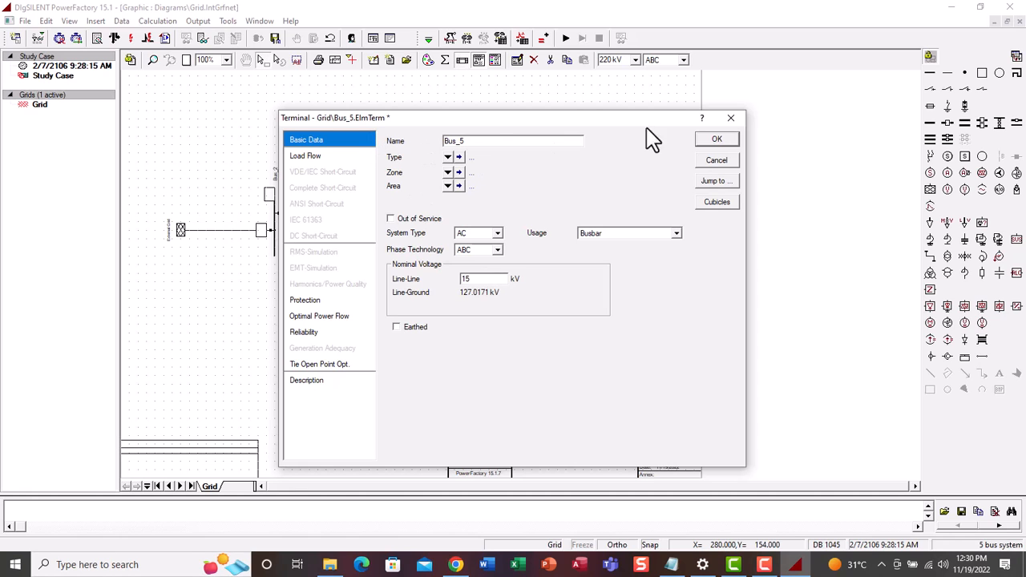
pyautogui.click(718, 140)
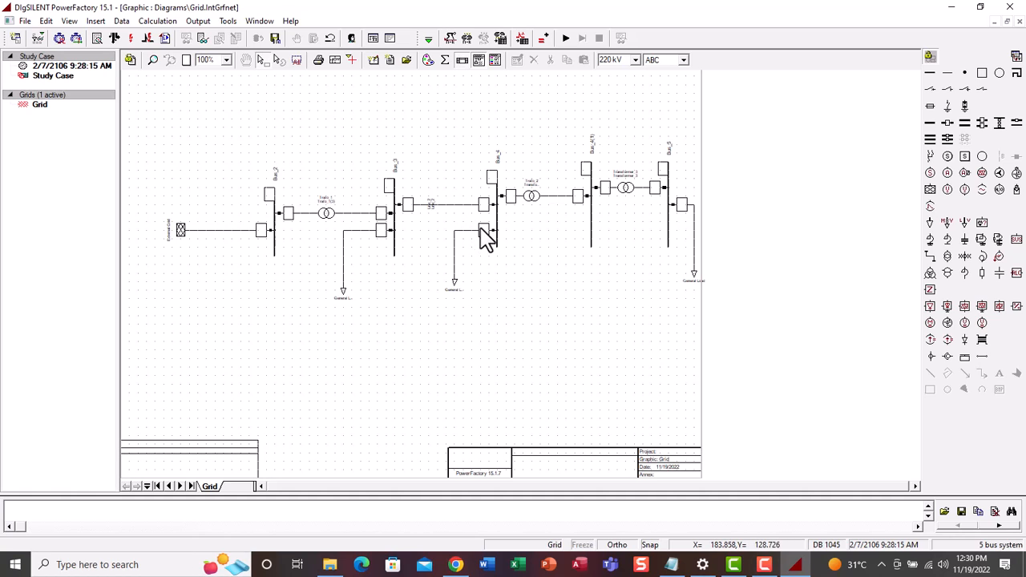
# Step: Extend the Bus_4 busbar downward and move its general load connection lower to free space for another line
pyautogui.click(498, 250)
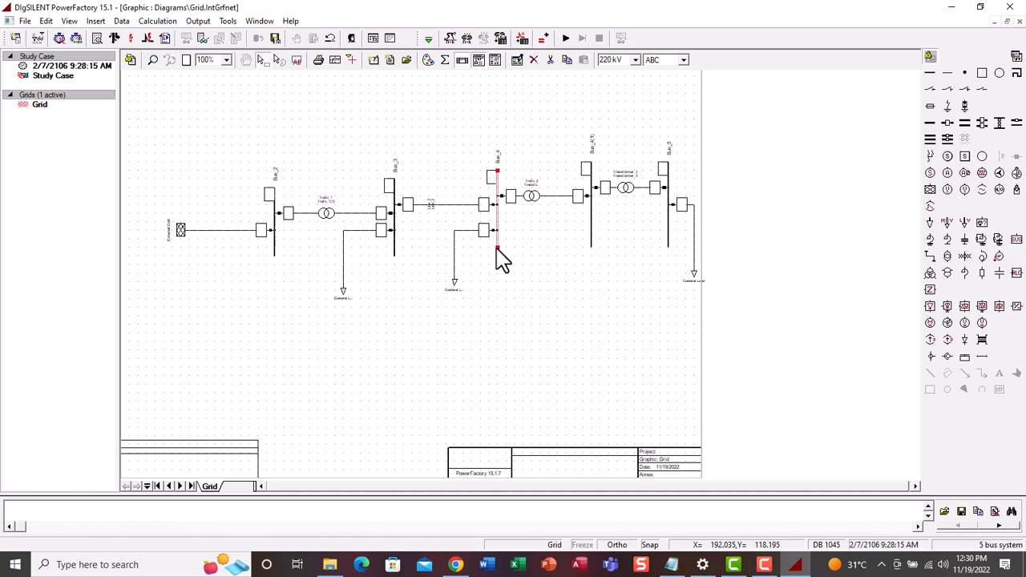
pyautogui.moveTo(498, 249); pyautogui.dragTo(498, 263)
pyautogui.click(484, 231)
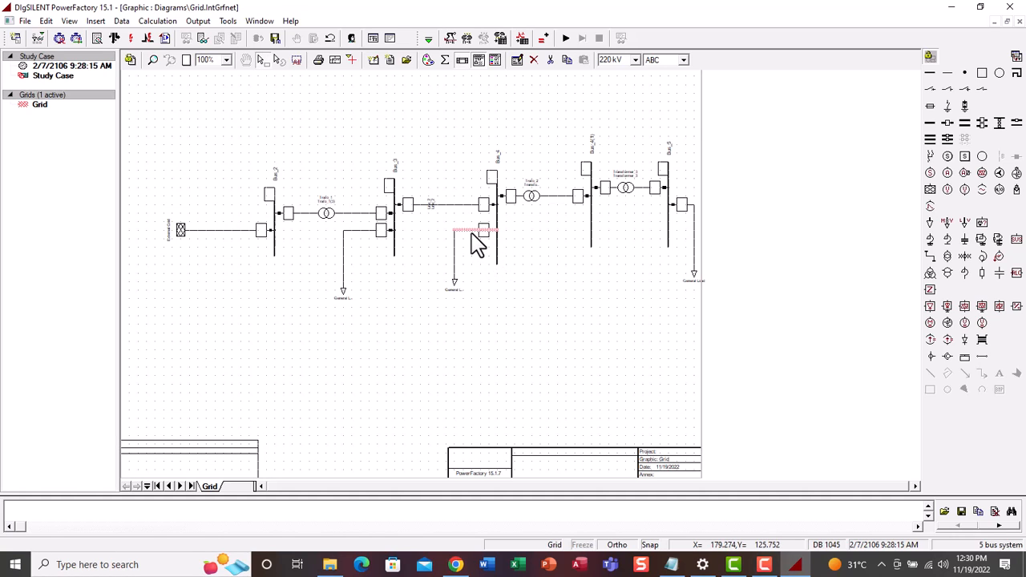
pyautogui.moveTo(473, 233); pyautogui.dragTo(475, 247)
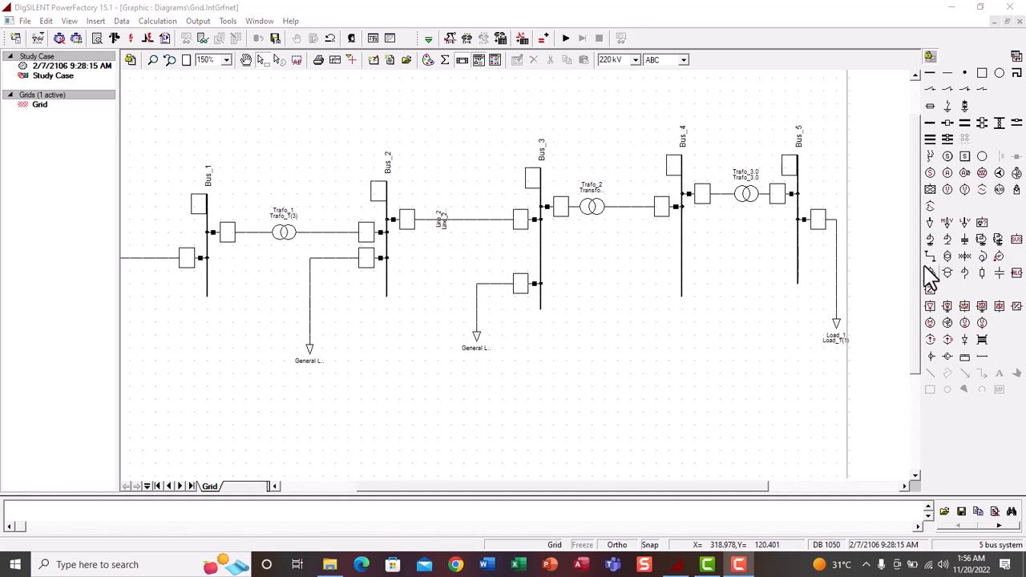
# Step: Draw a second line between Bus_3 and Bus_2, below the existing Line_2
pyautogui.click(931, 257)
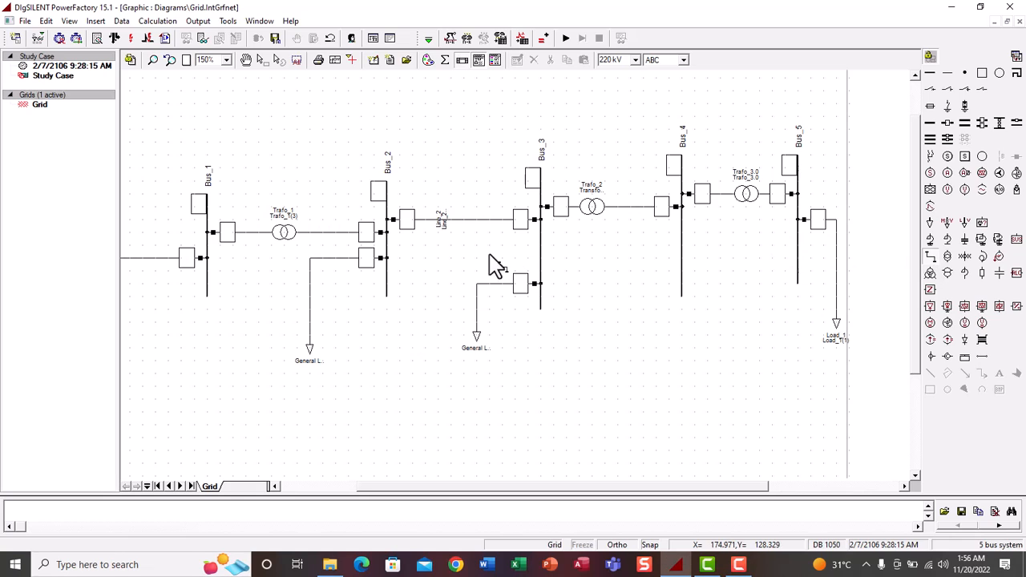
pyautogui.click(446, 259)
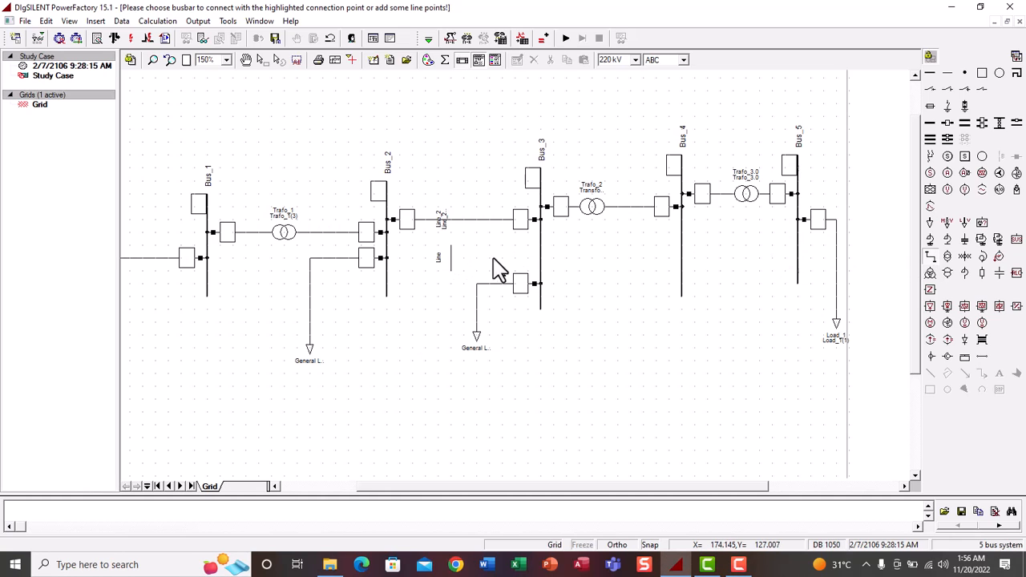
pyautogui.click(540, 260)
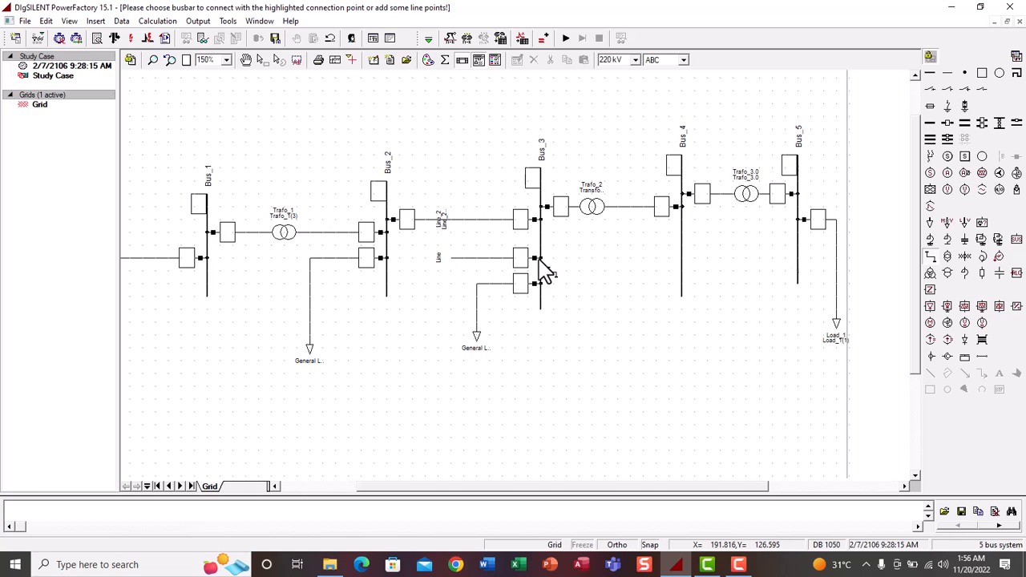
pyautogui.click(387, 259)
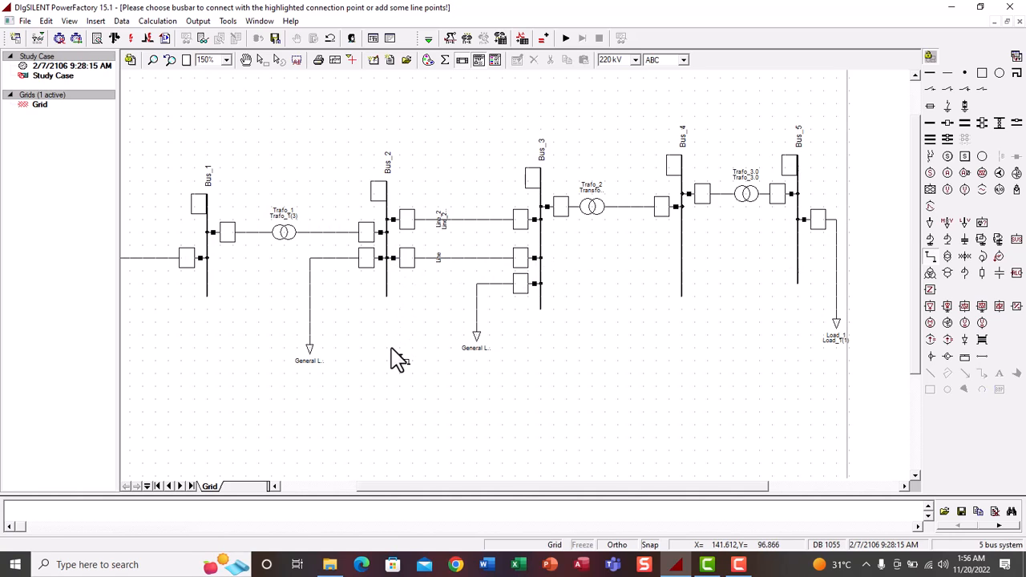
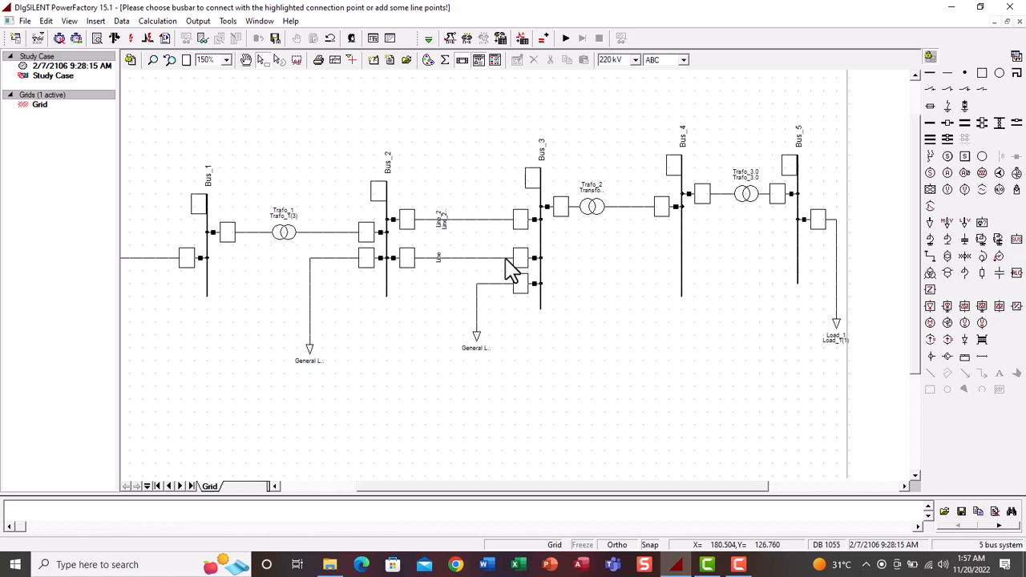
# Step: Open the new line between Bus_2 and Bus_3 and name it Line_3
pyautogui.click(481, 270)
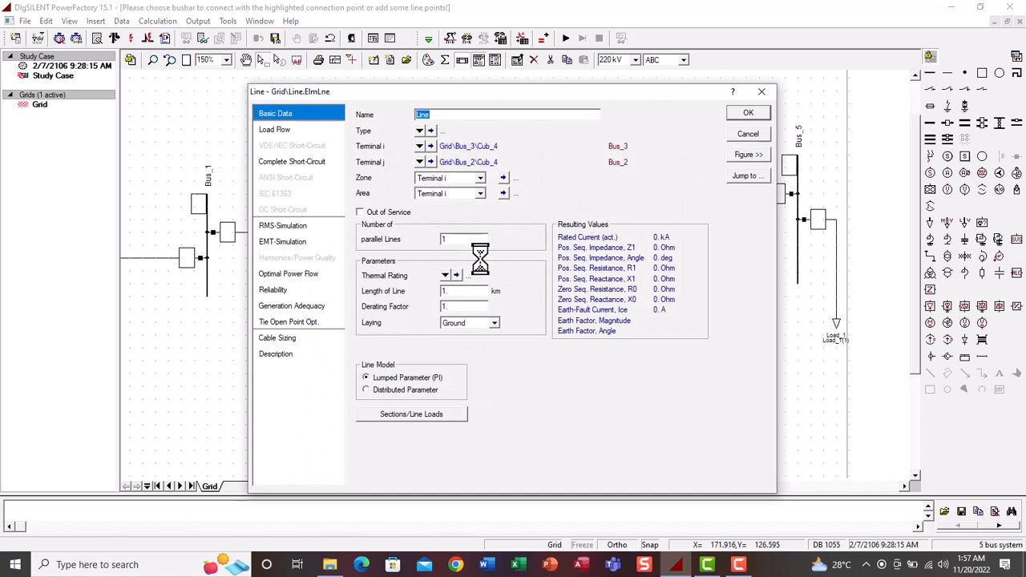
pyautogui.click(439, 115)
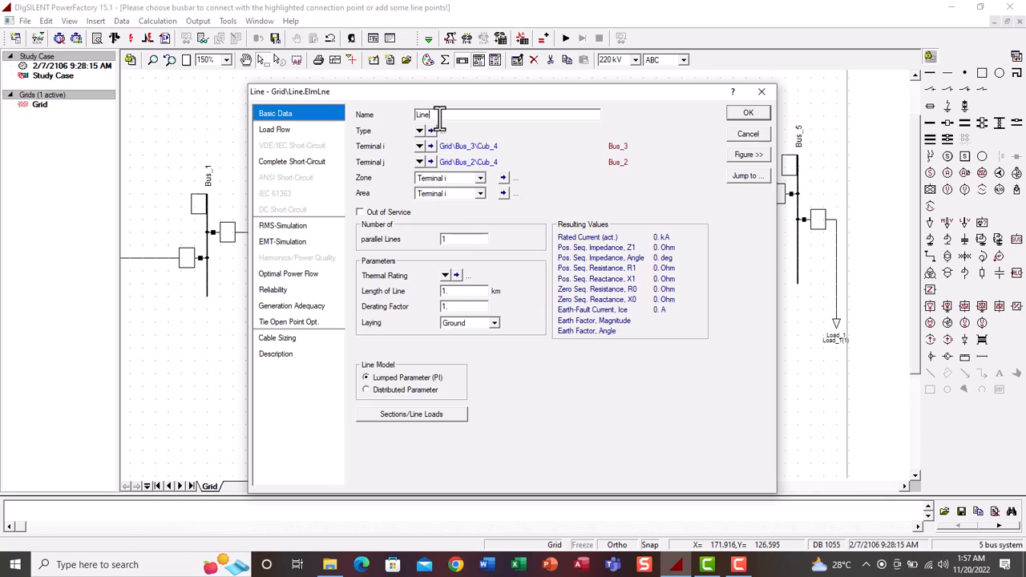
pyautogui.write('_3')
# Step: Create a new project line type for Line_3 and name the type Line_3
pyautogui.click(419, 130)
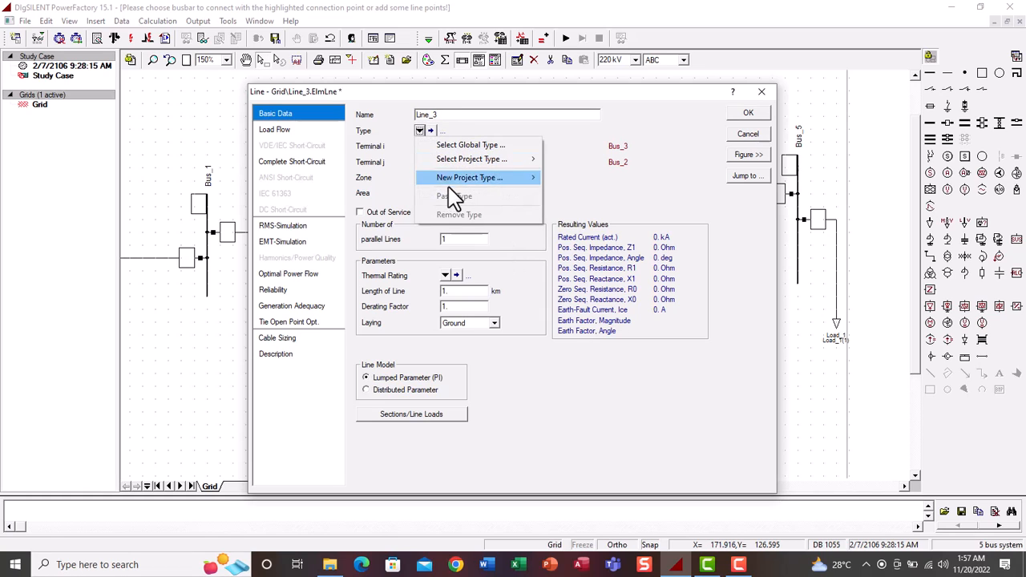
pyautogui.moveTo(465, 178)
pyautogui.click(595, 177)
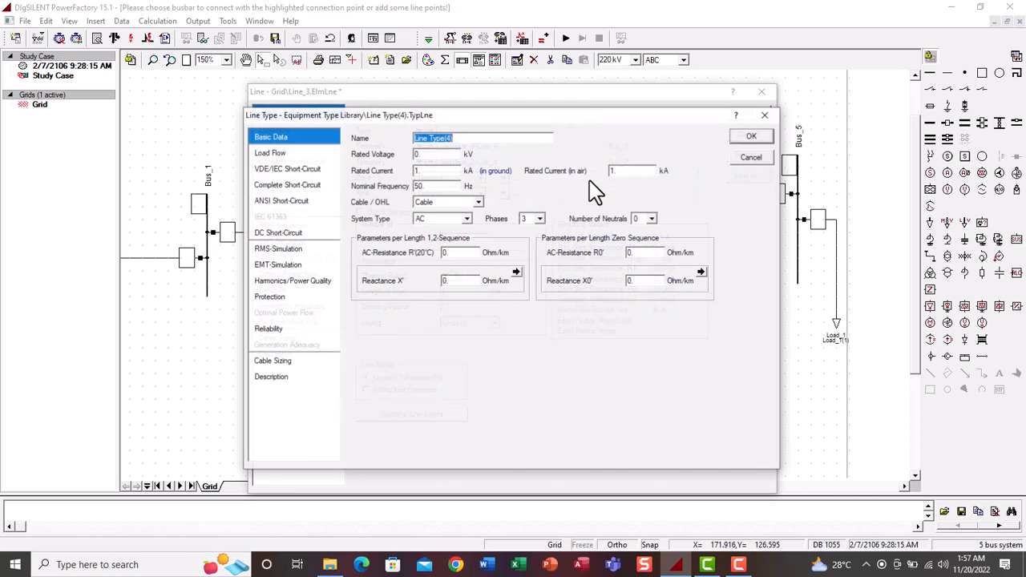
pyautogui.click(474, 137)
pyautogui.press('BackSpace')
pyautogui.press('BackSpace')
pyautogui.press('BackSpace')
pyautogui.press('BackSpace')
pyautogui.press('BackSpace')
pyautogui.press('BackSpace')
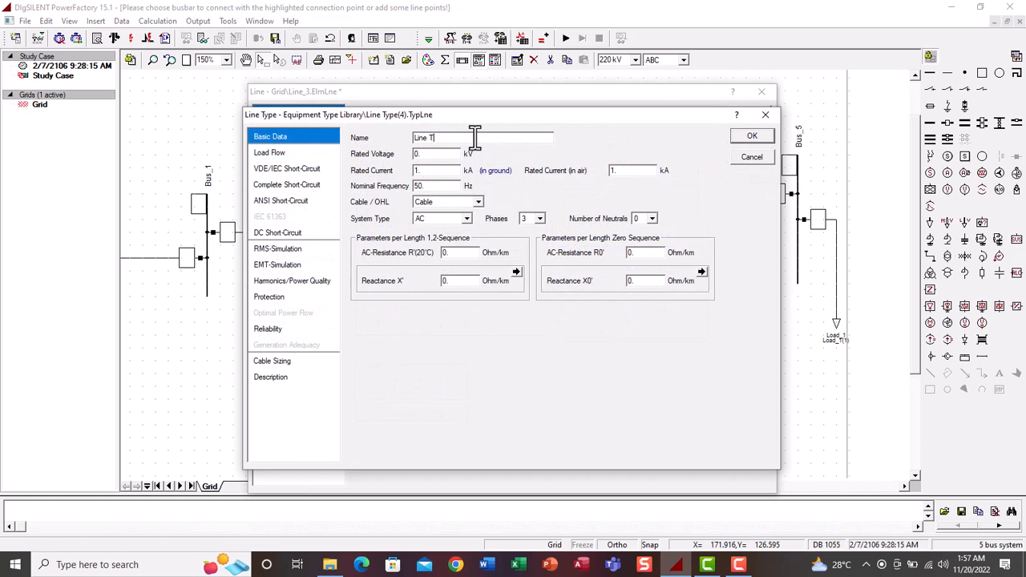
pyautogui.press('BackSpace')
pyautogui.press('BackSpace')
pyautogui.write('_3')
# Step: Set the line type's rated voltage to 132 kV and its rated current to 0.594 kA
pyautogui.click(446, 155)
pyautogui.press('BackSpace')
pyautogui.press('BackSpace')
pyautogui.write('132')
pyautogui.press('BackSpace')
pyautogui.press('BackSpace')
pyautogui.write('0.59')
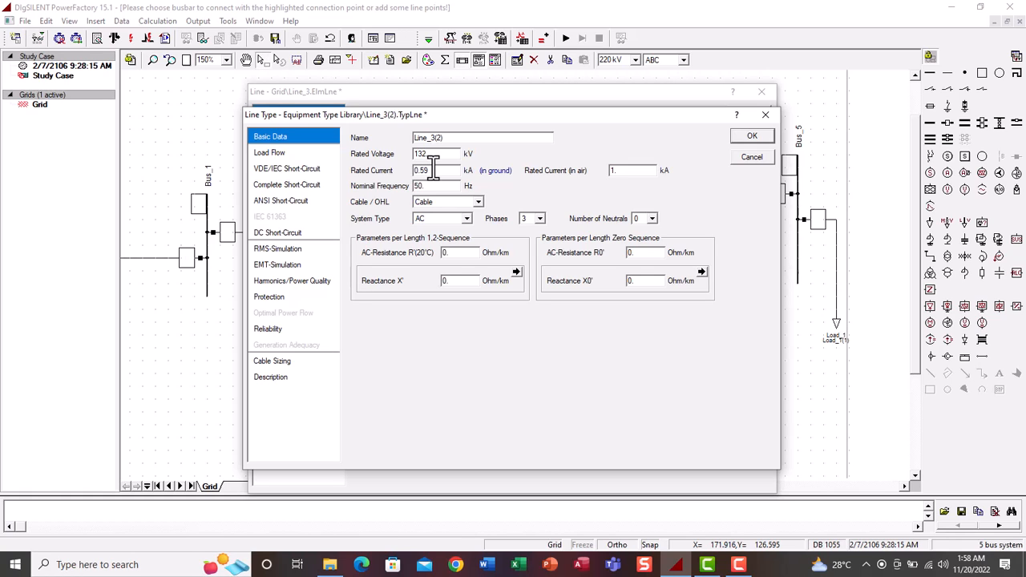
pyautogui.write('4')
pyautogui.click(438, 186)
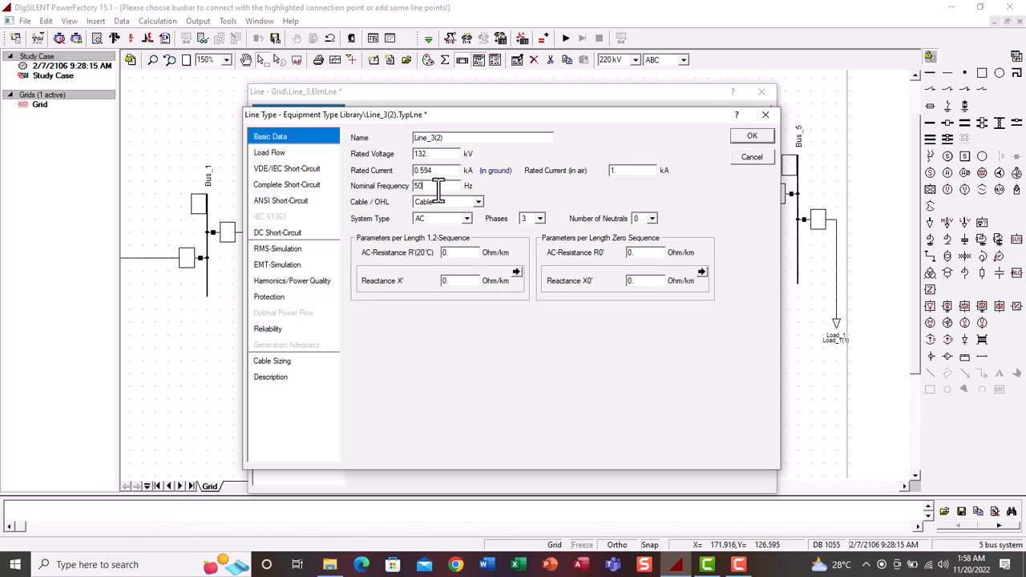
# Step: Set the type's 1,2-sequence AC resistance to 0.524 Ohm/km and reactance to 0.97 Ohm/km, and apply the type
pyautogui.click(473, 255)
pyautogui.press('BackSpace')
pyautogui.press('BackSpace')
pyautogui.write('0.524')
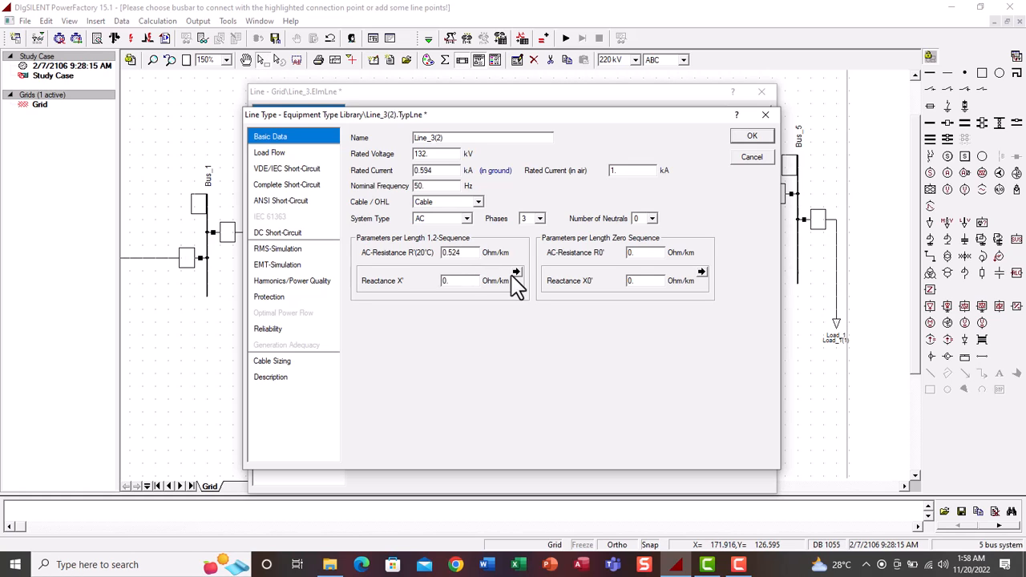
pyautogui.click(458, 281)
pyautogui.write('0.97')
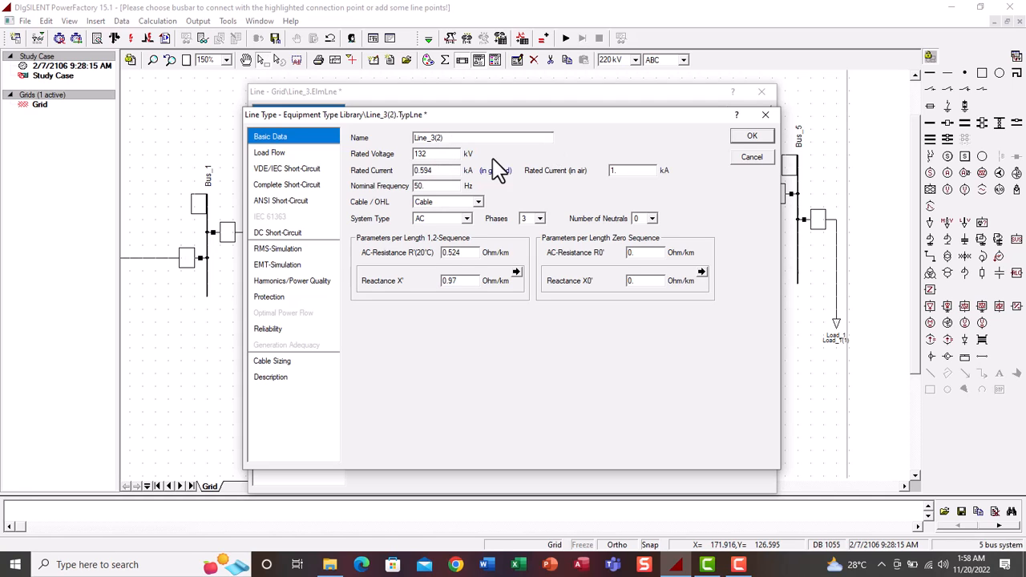
pyautogui.click(736, 141)
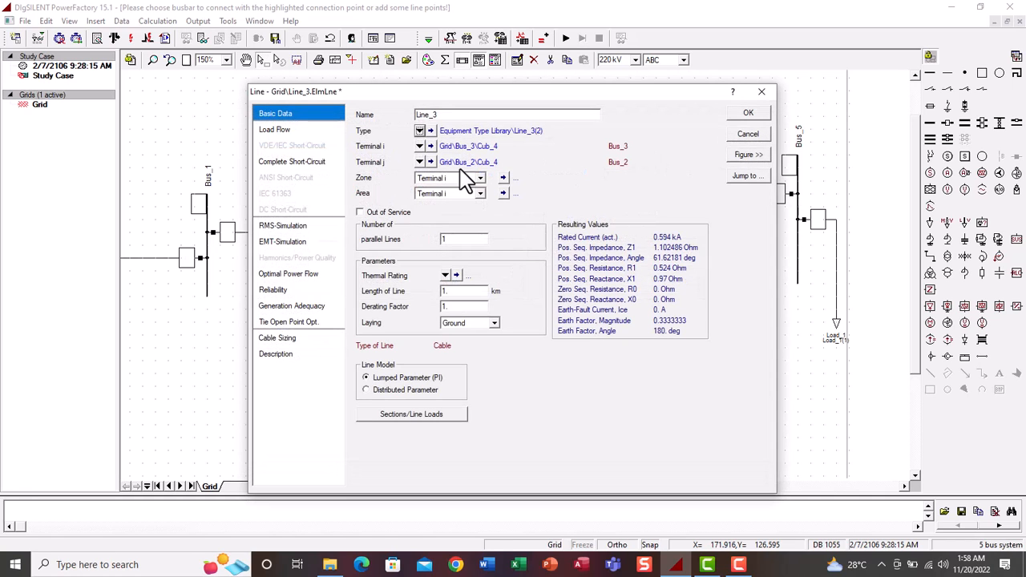
# Step: Set the length of Line_3 to 128 km and apply the line settings
pyautogui.click(485, 296)
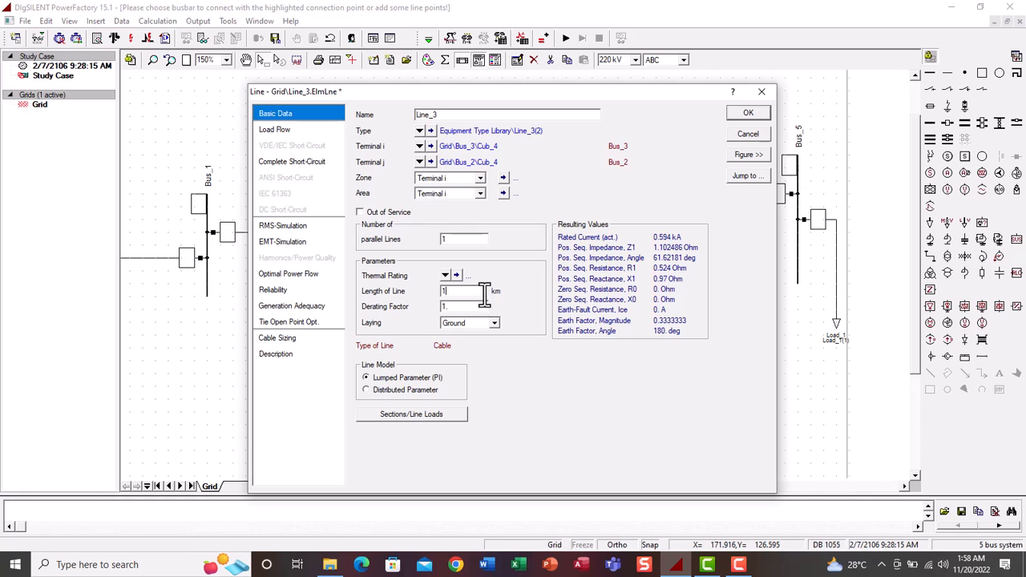
pyautogui.write('128')
pyautogui.click(762, 120)
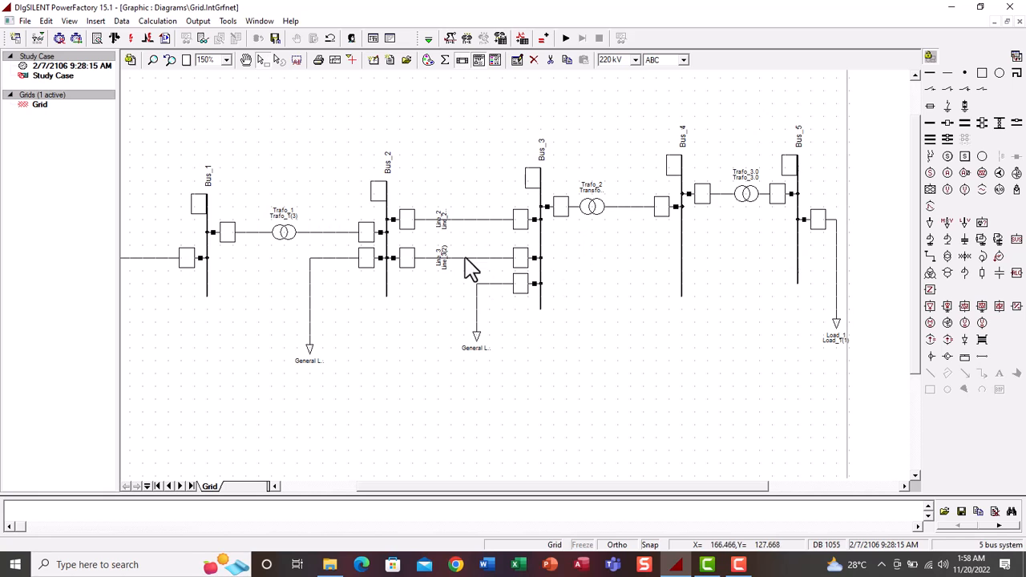
# Step: Create a new line type for Line_2 with 132 kV rated voltage, 0.594 kA rated current, 0.524 Ohm/km AC resistance and 0.97 Ohm/km reactance
pyautogui.click(468, 224)
pyautogui.doubleClick(468, 223)
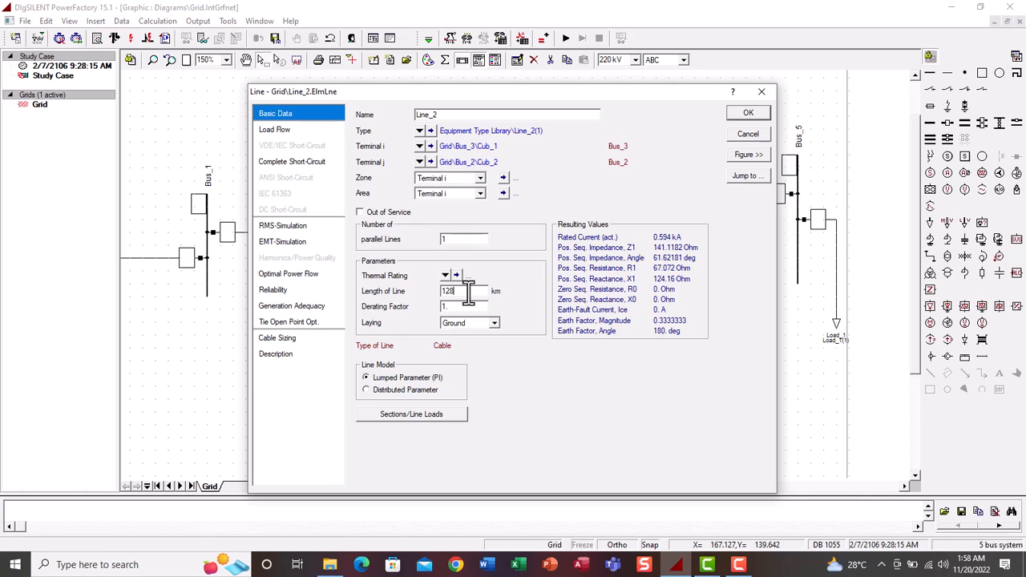
pyautogui.click(419, 130)
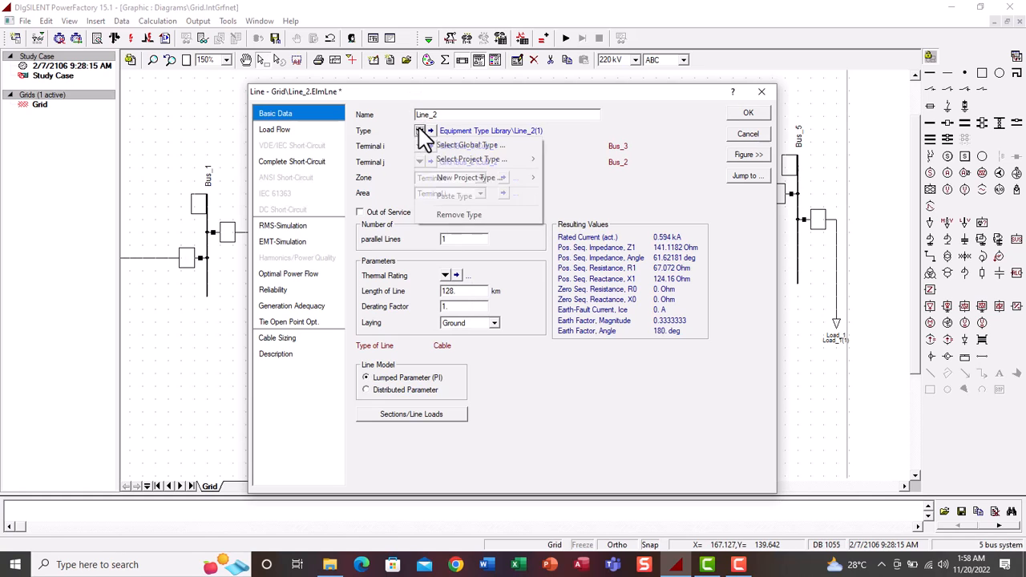
pyautogui.moveTo(454, 178)
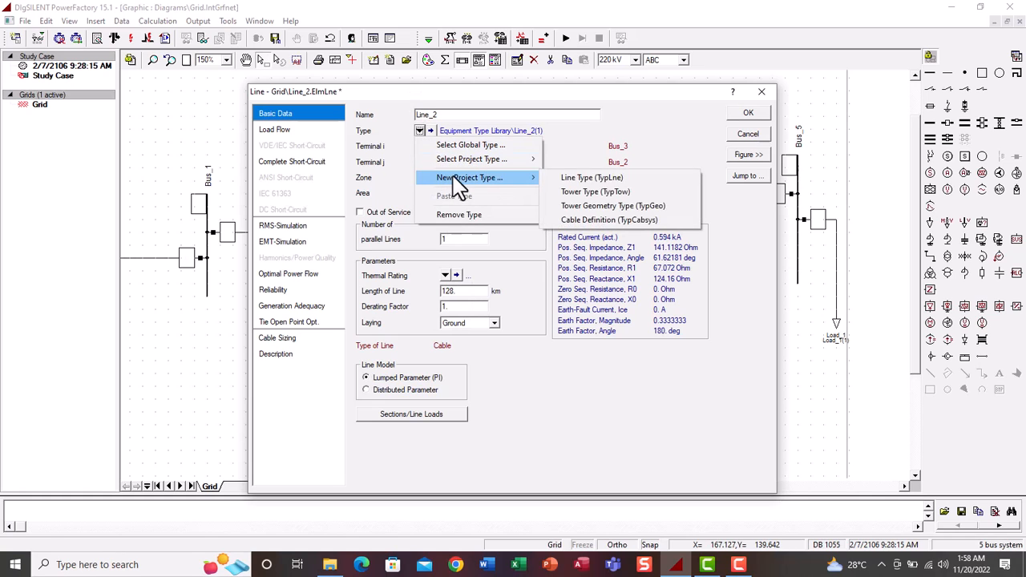
pyautogui.click(601, 176)
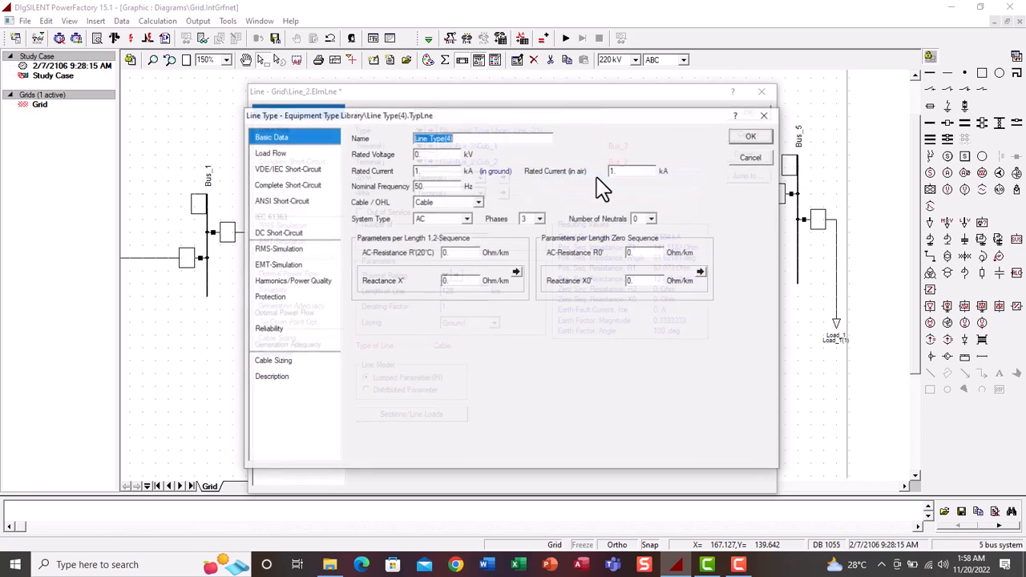
pyautogui.click(423, 153)
pyautogui.write('13')
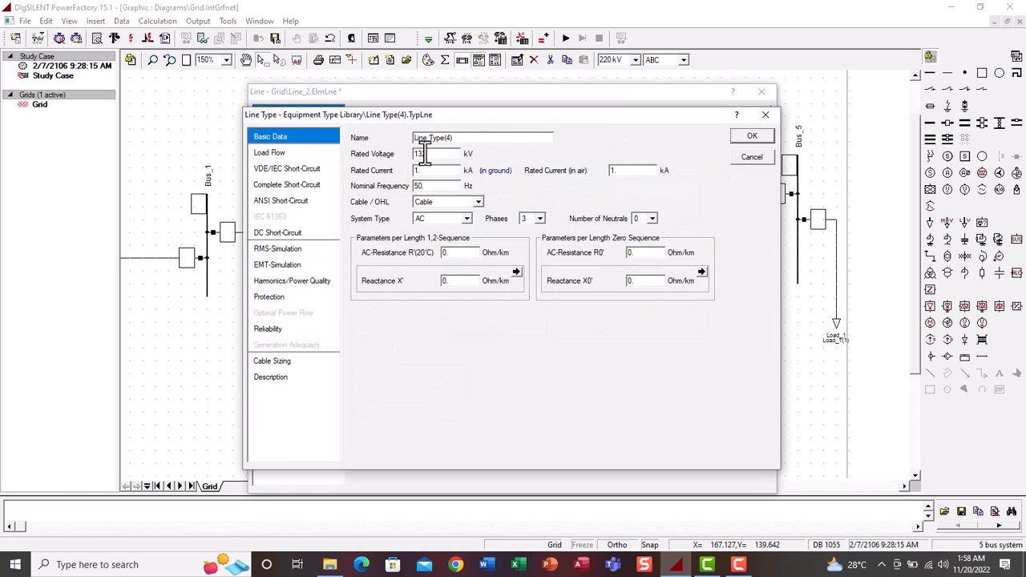
pyautogui.write('2')
pyautogui.click(426, 170)
pyautogui.click(436, 186)
pyautogui.press('BackSpace')
pyautogui.write('524')
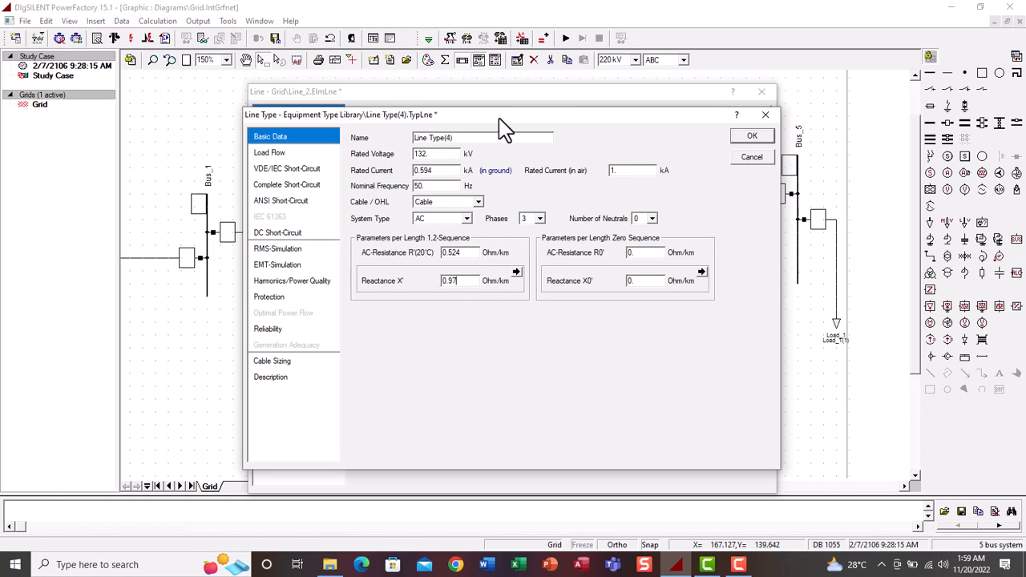
# Step: Name the new line type Line_2 and apply it to Line_2
pyautogui.click(433, 157)
pyautogui.click(466, 140)
pyautogui.click(754, 136)
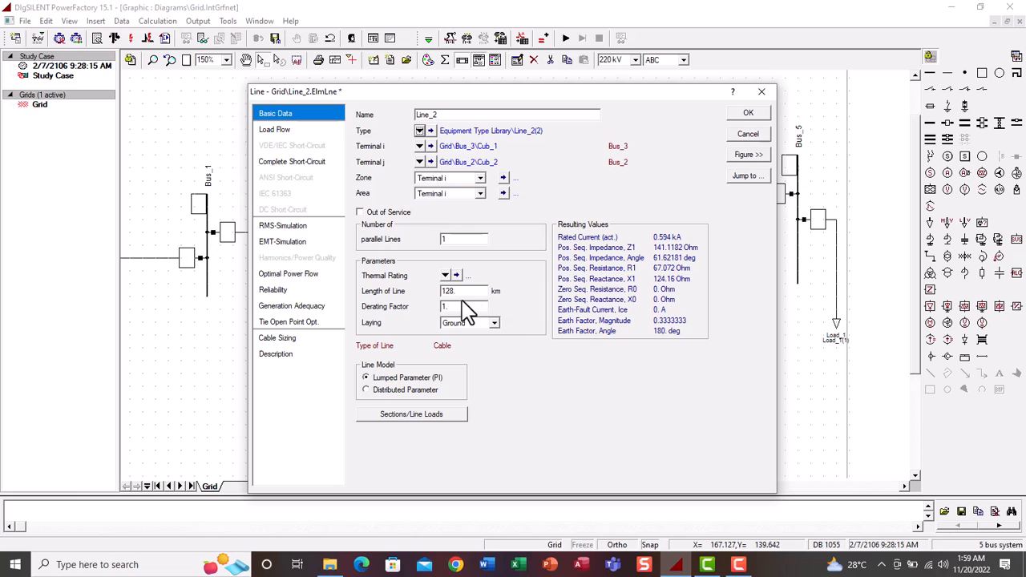
pyautogui.click(465, 294)
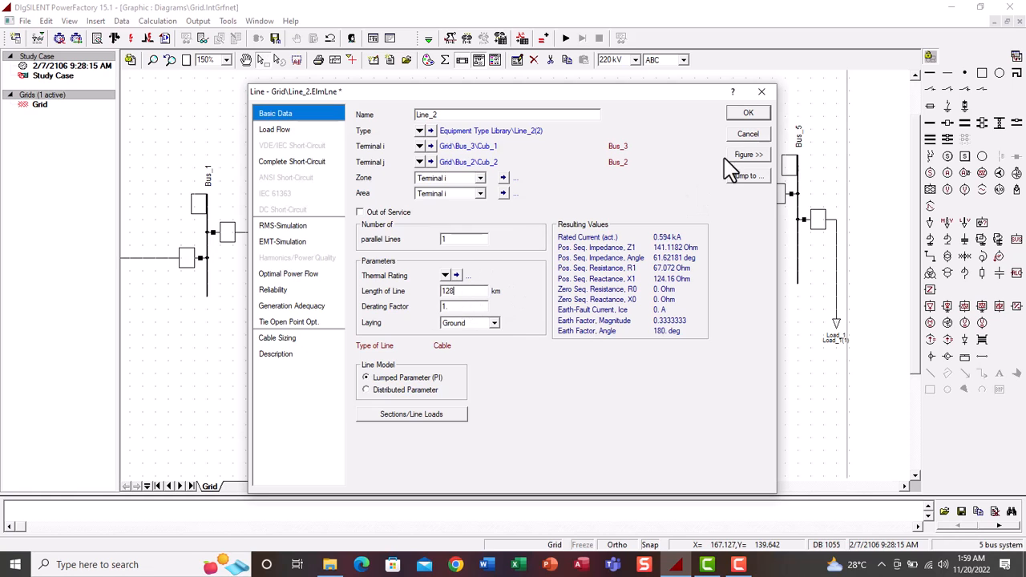
pyautogui.click(744, 115)
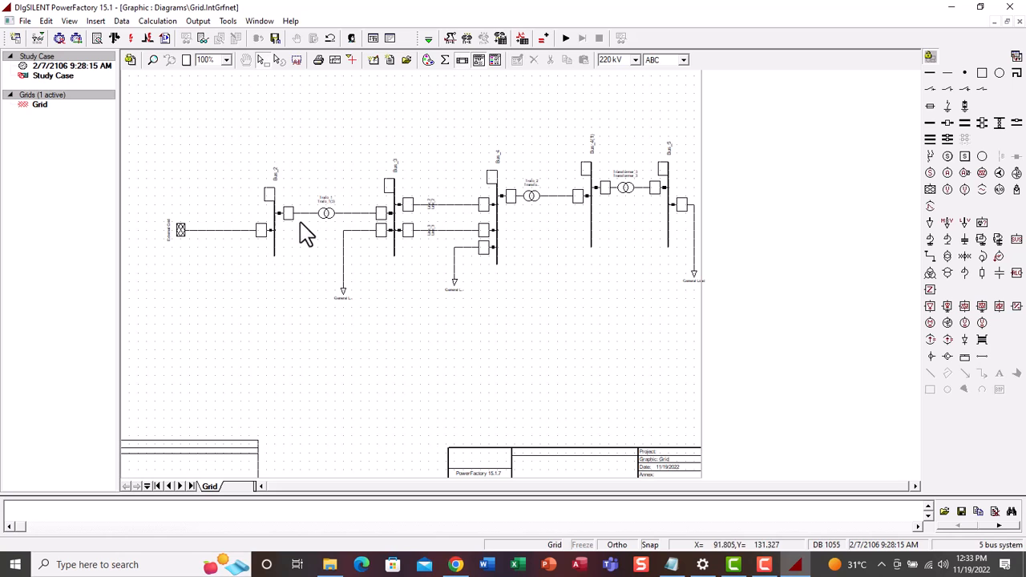
# Step: Check the basic data of Trafo_1, the first transformer after the external grid
pyautogui.doubleClick(325, 217)
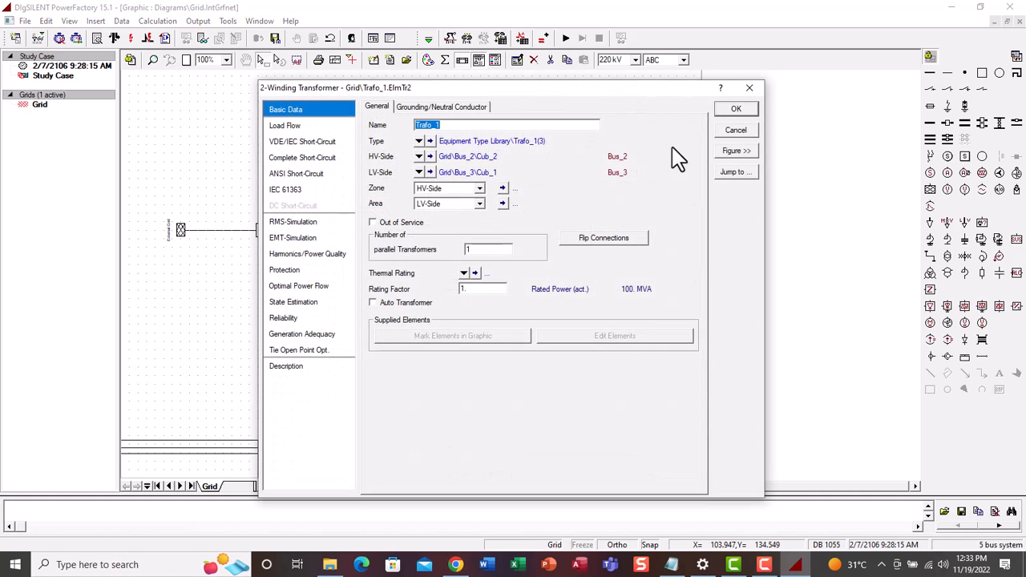
pyautogui.click(736, 111)
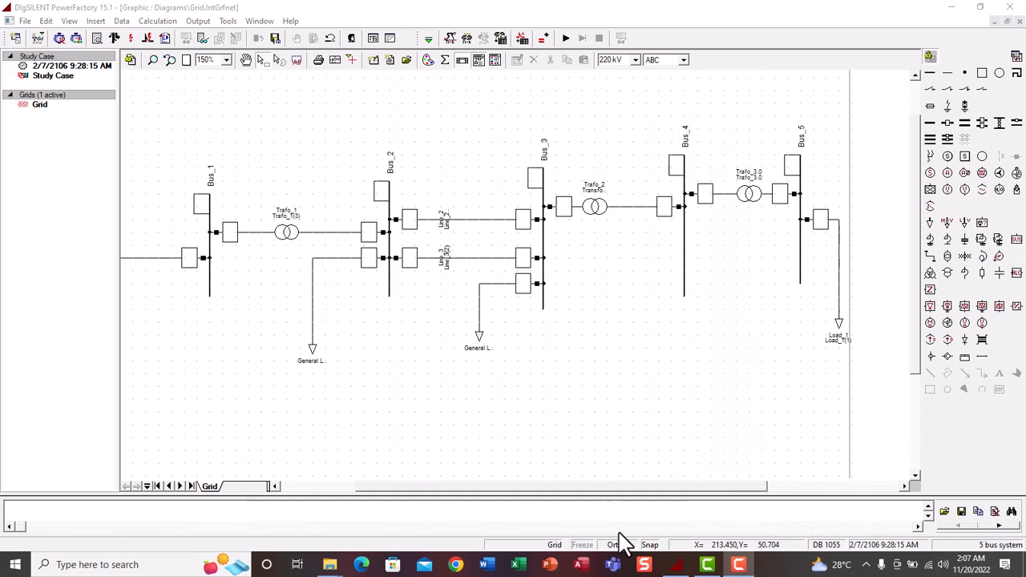
pyautogui.moveTo(539, 487); pyautogui.dragTo(511, 508)
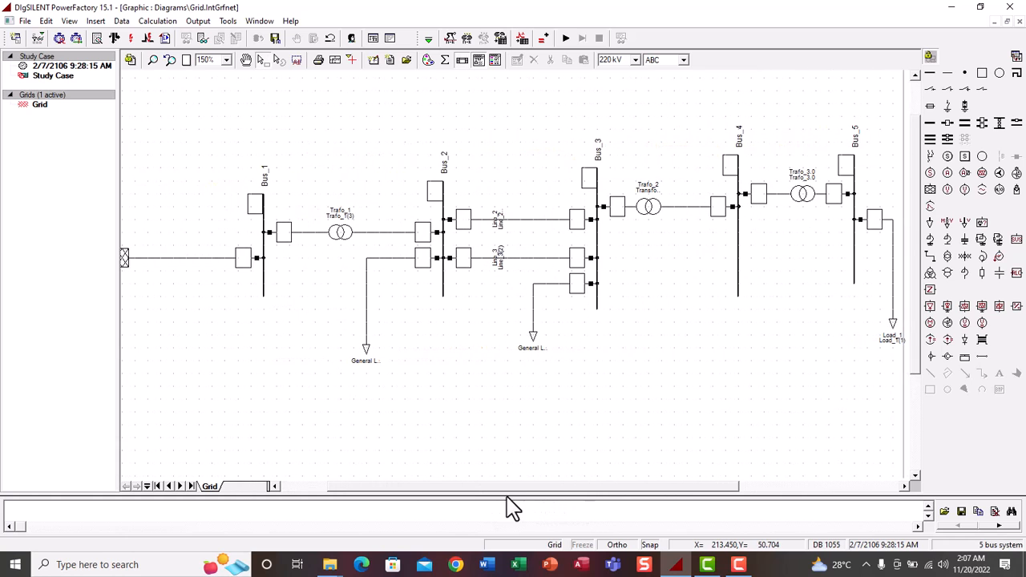
# Step: Run a balanced, positive-sequence AC load flow calculation on the grid and look over the results across the diagram
pyautogui.click(115, 38)
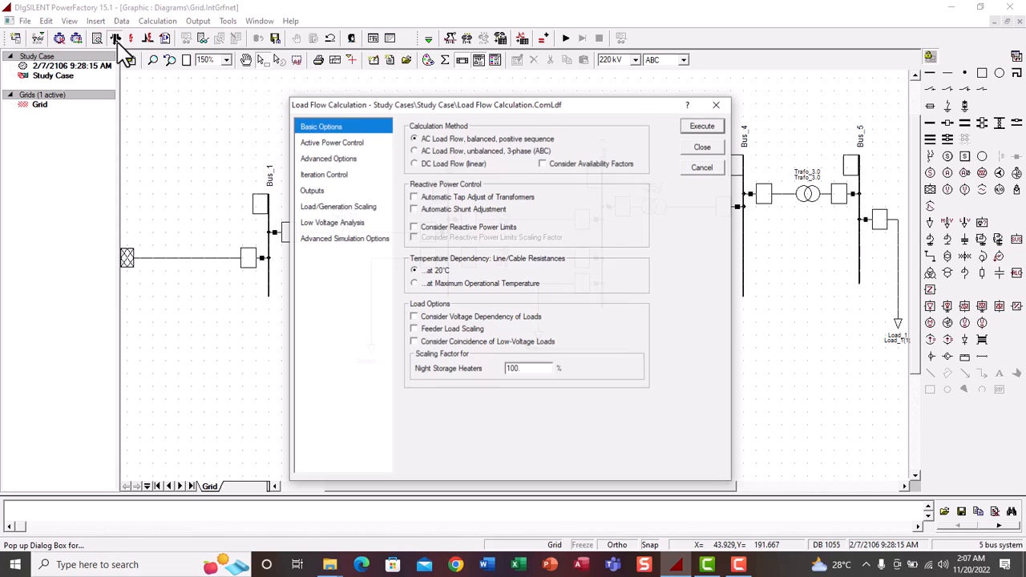
pyautogui.click(712, 126)
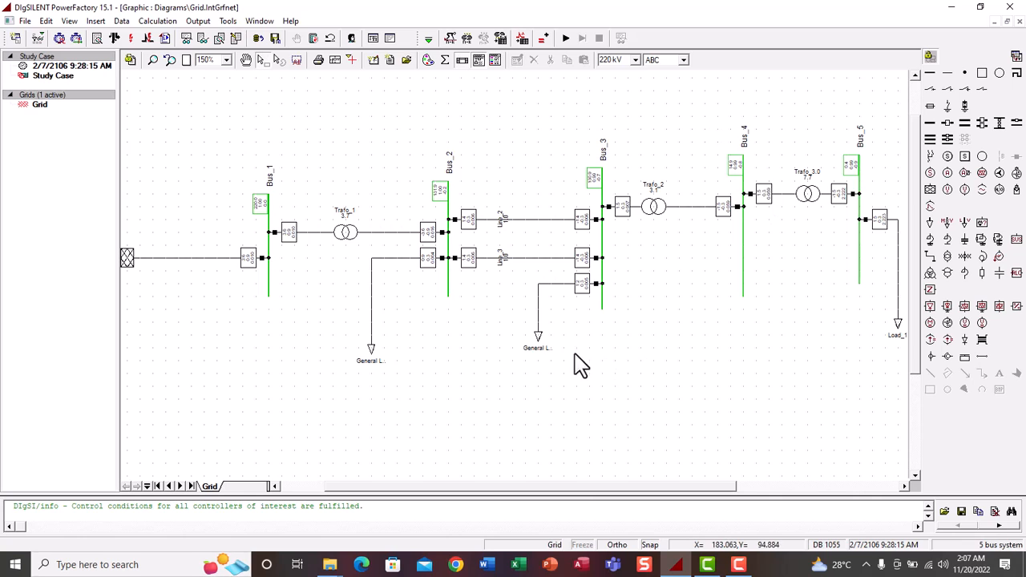
pyautogui.moveTo(550, 488); pyautogui.dragTo(506, 488)
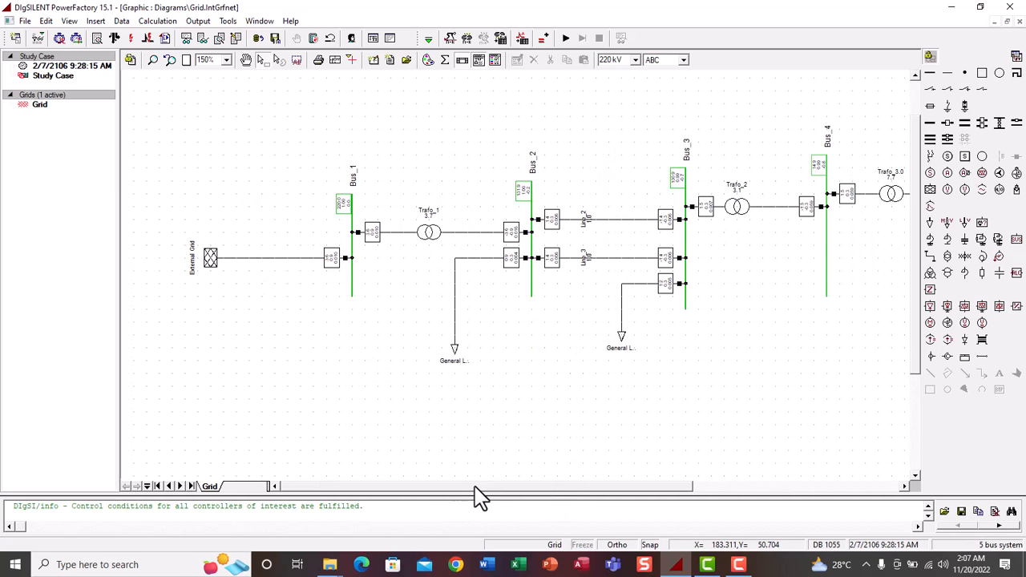
pyautogui.moveTo(474, 488); pyautogui.dragTo(522, 492)
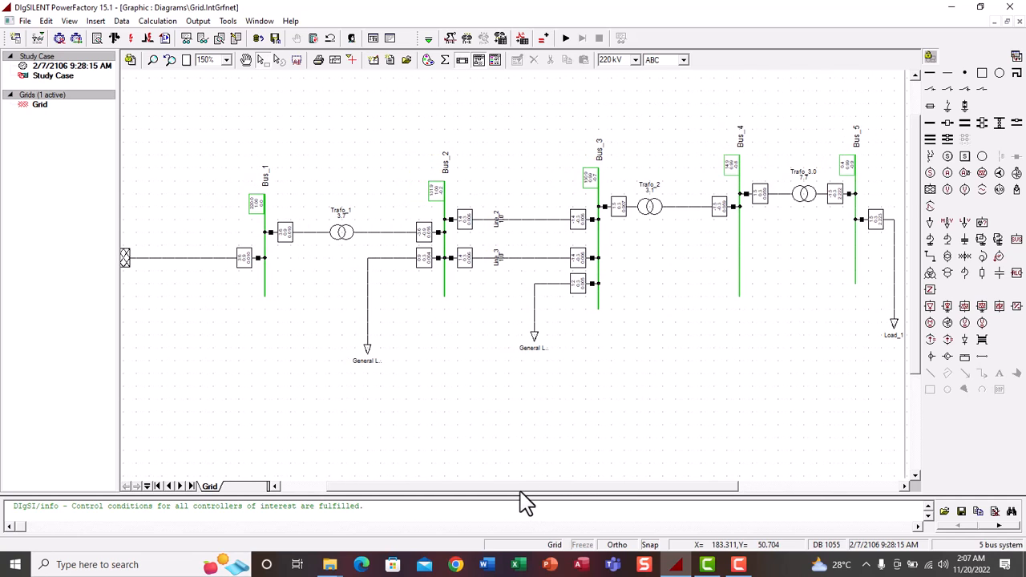
# Step: Output the Grid Summary report of the balanced load flow and review it in the maximized output window
pyautogui.click(187, 44)
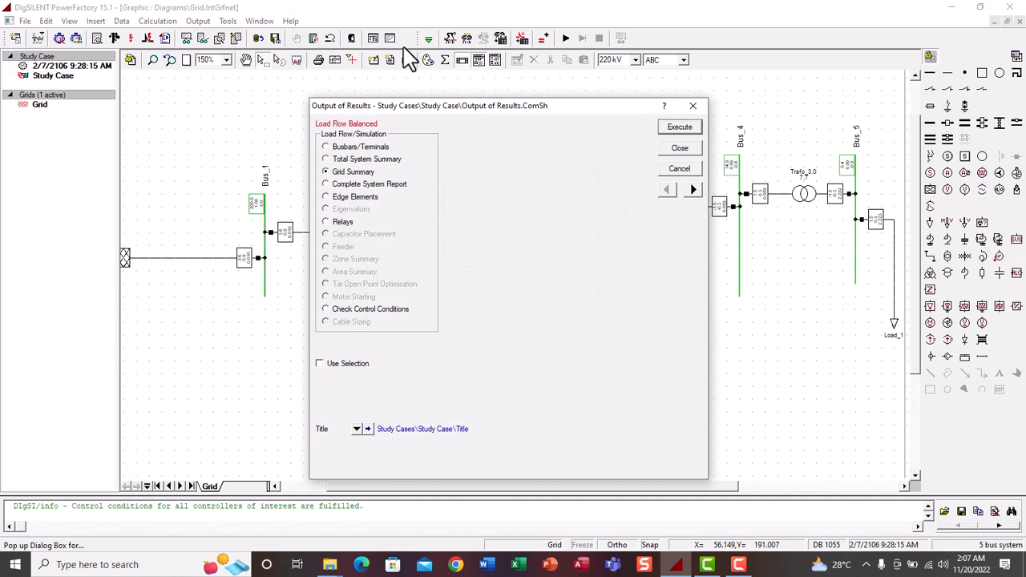
pyautogui.click(680, 130)
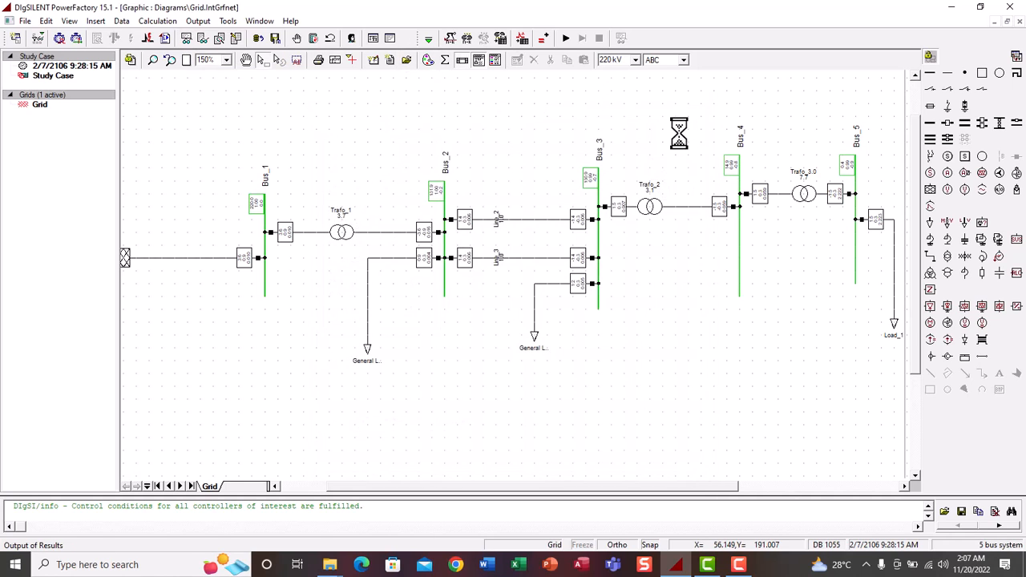
pyautogui.click(391, 40)
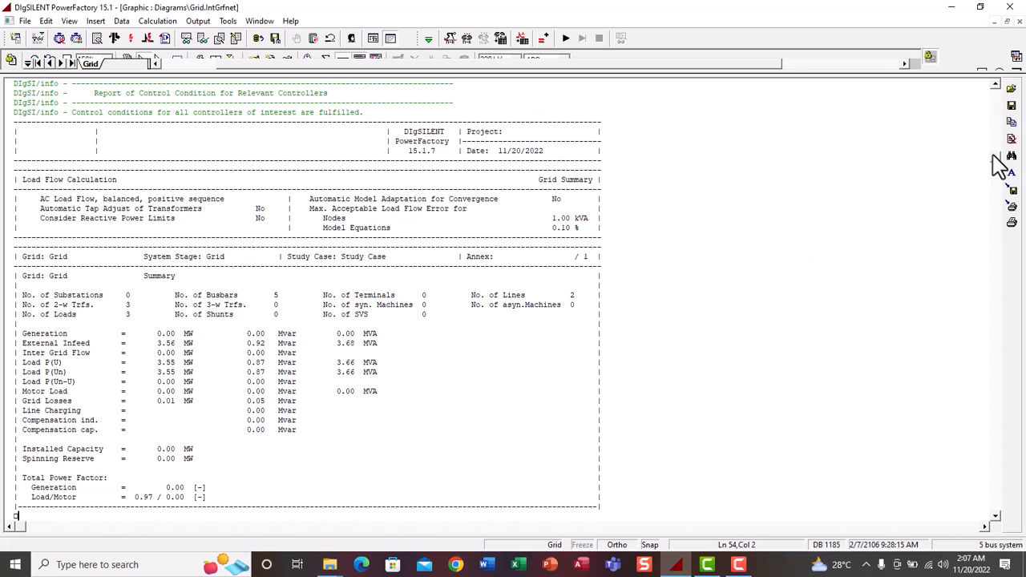
pyautogui.scroll(1, 1001, 160)
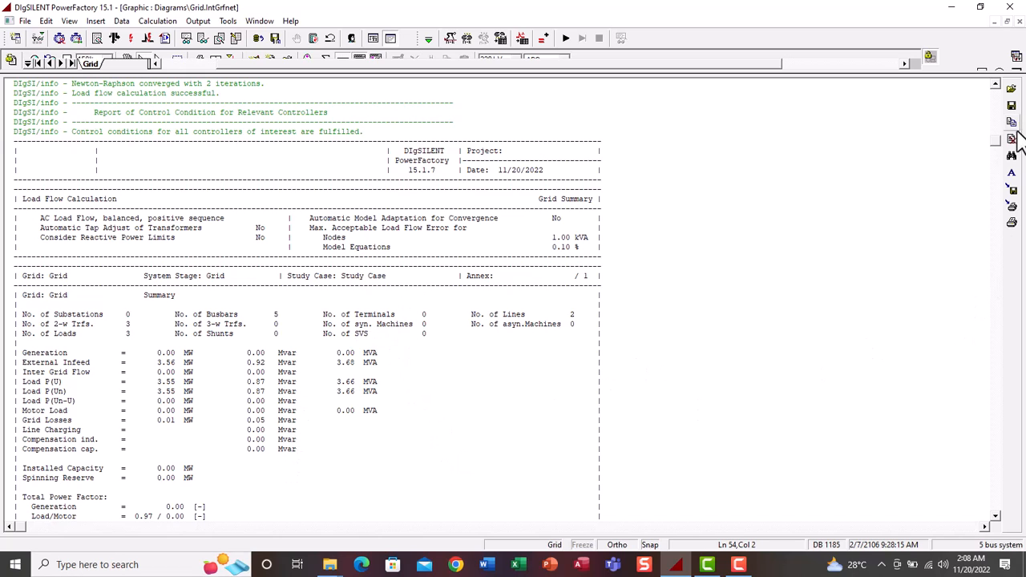
pyautogui.moveTo(996, 139); pyautogui.dragTo(999, 101)
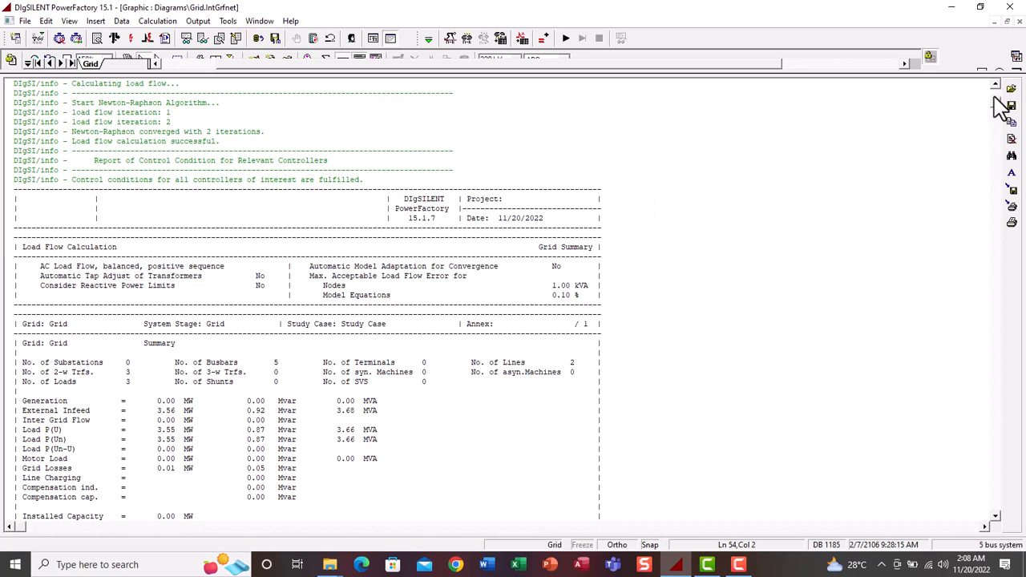
pyautogui.moveTo(995, 104); pyautogui.dragTo(996, 152)
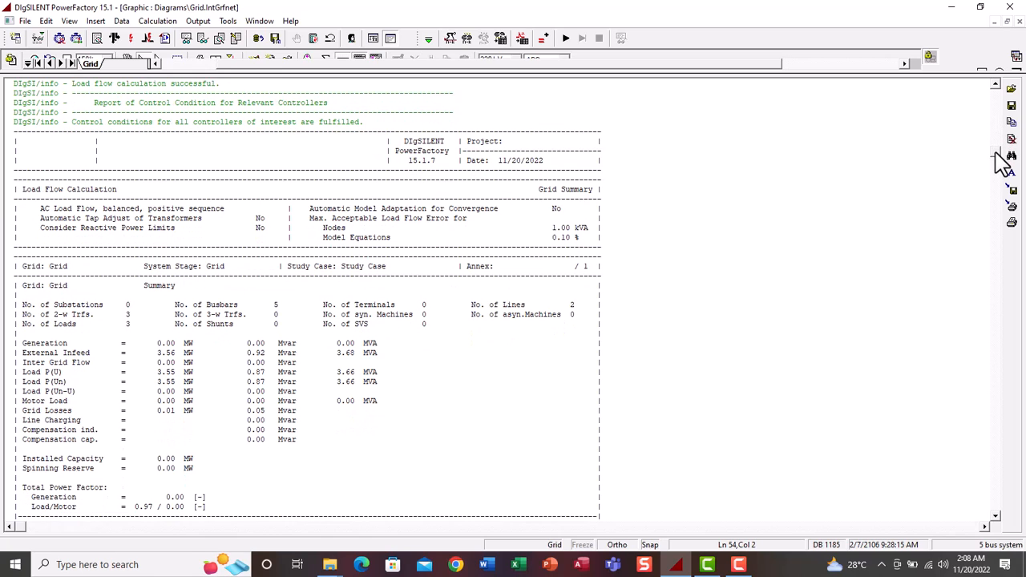